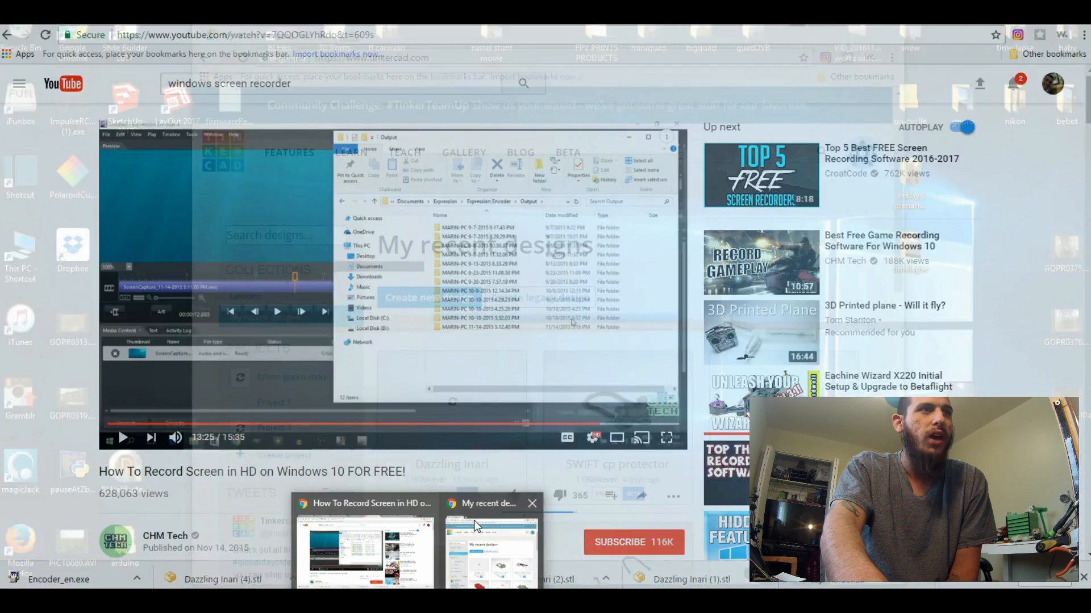
# Switch to the Tinkercad browser window and look through the recent designs on the dashboard
pyautogui.click(474, 521)
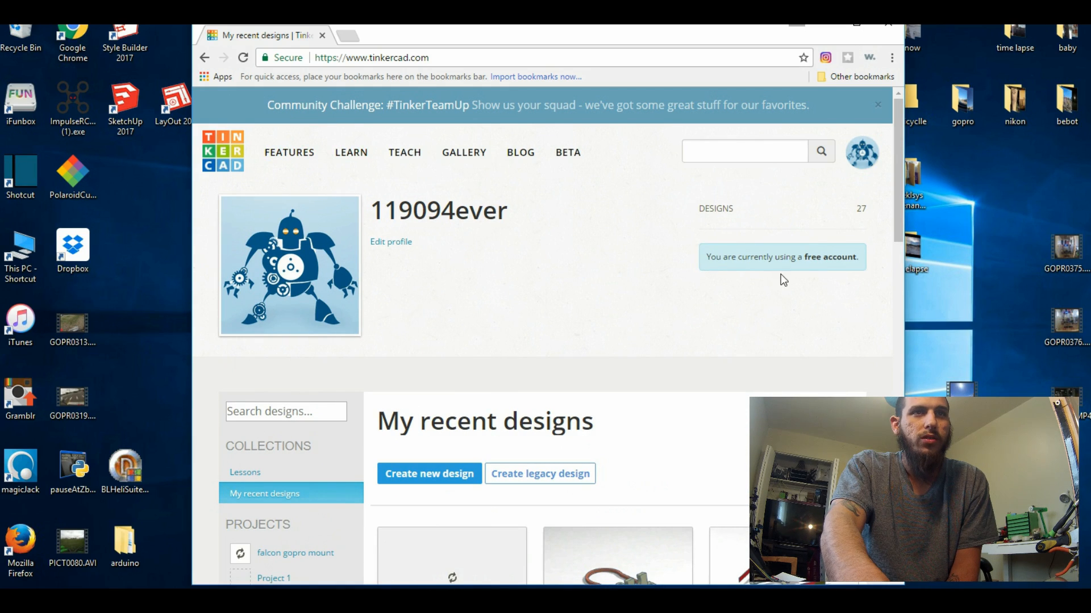
pyautogui.click(863, 263)
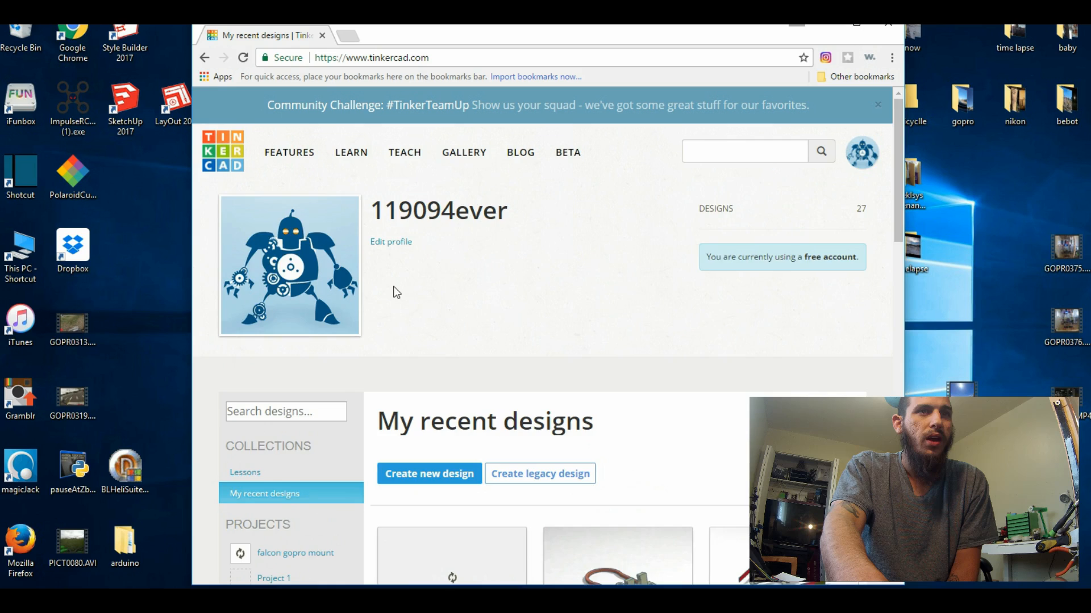
pyautogui.scroll(-5, 396, 292)
pyautogui.scroll(4, 394, 287)
pyautogui.scroll(-1, 398, 291)
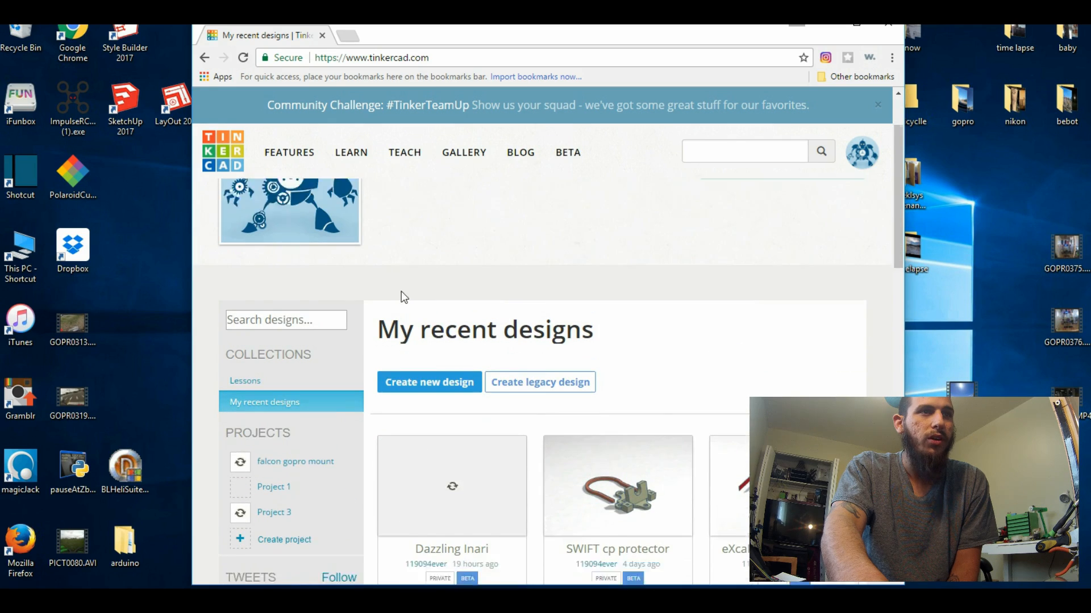
pyautogui.scroll(-2, 414, 299)
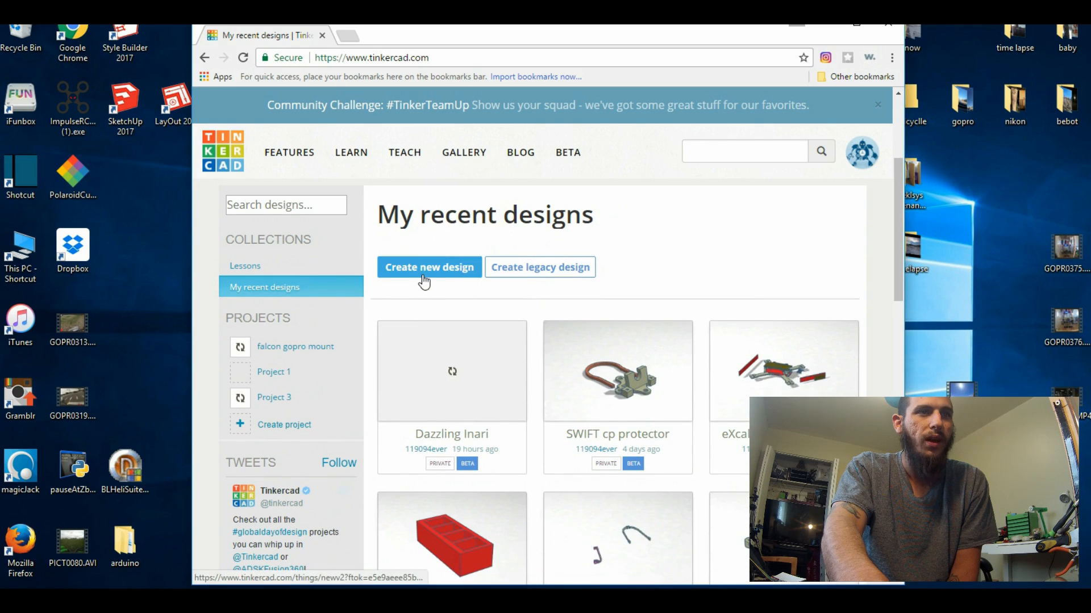
pyautogui.scroll(-2, 657, 323)
pyautogui.scroll(-3, 486, 353)
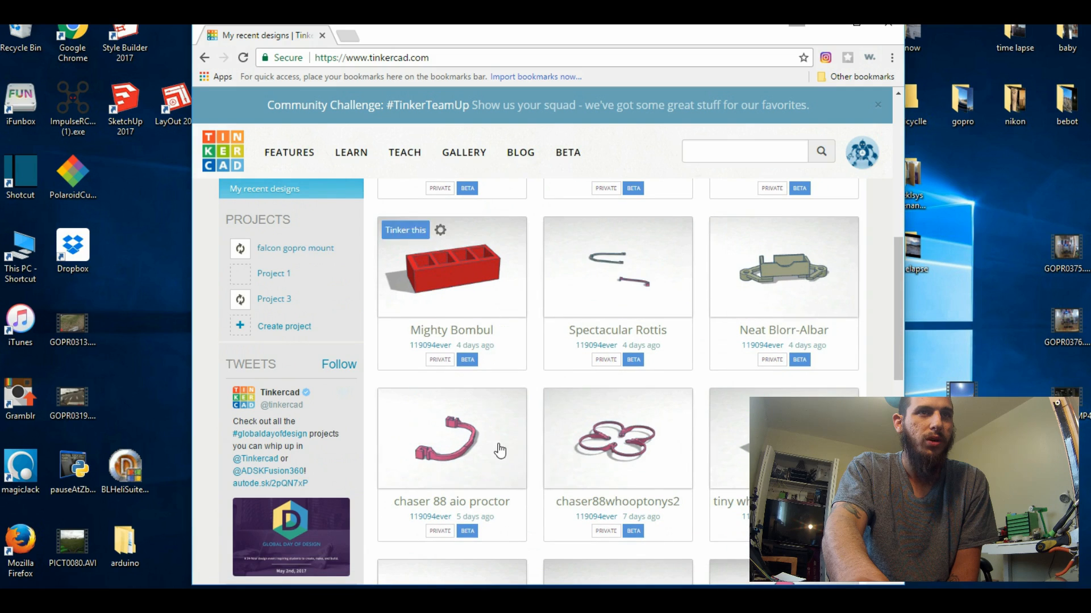
pyautogui.scroll(-6, 557, 431)
pyautogui.scroll(-5, 556, 430)
pyautogui.scroll(10, 557, 430)
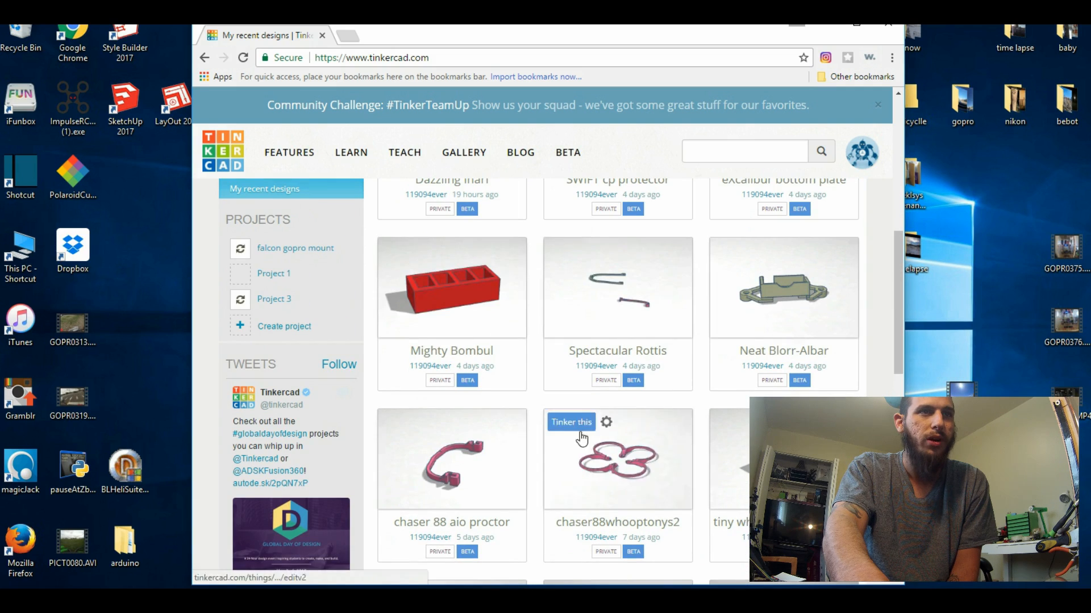
pyautogui.scroll(6, 560, 468)
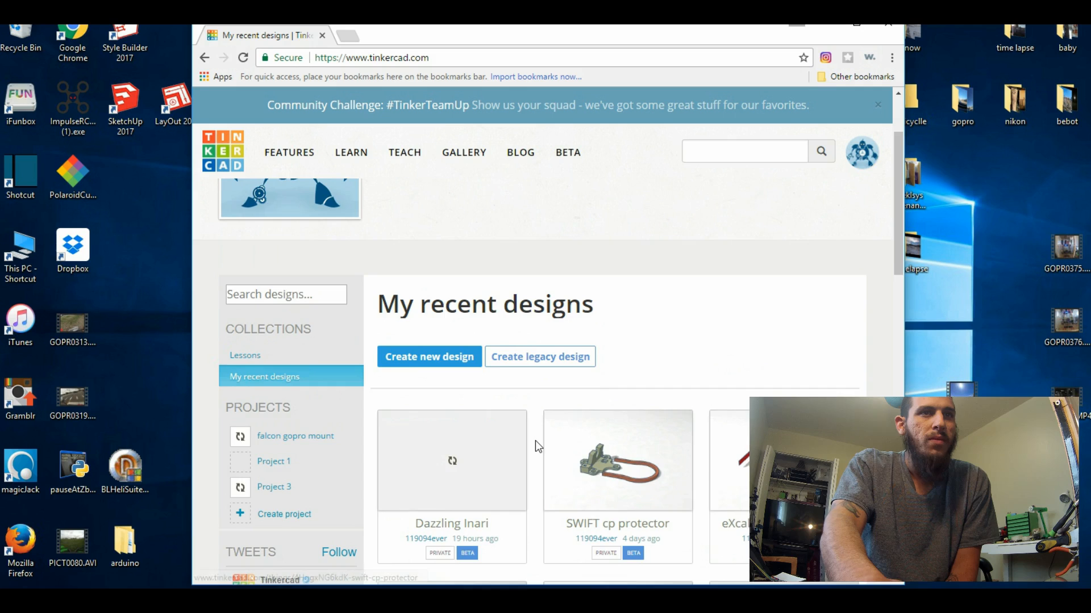
pyautogui.scroll(-1, 534, 443)
pyautogui.scroll(-1, 584, 343)
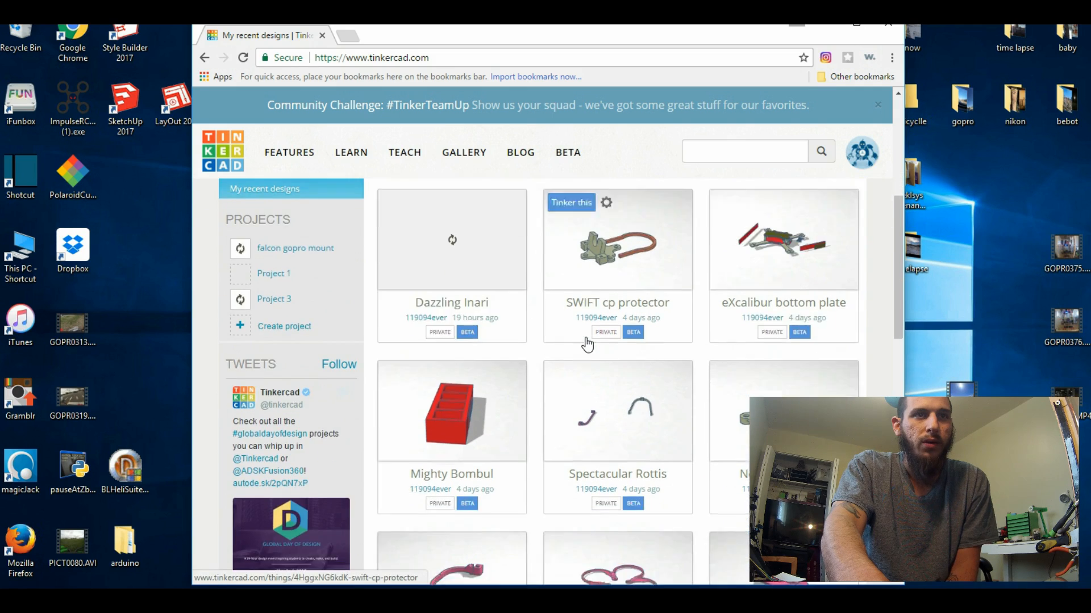
pyautogui.scroll(2, 584, 343)
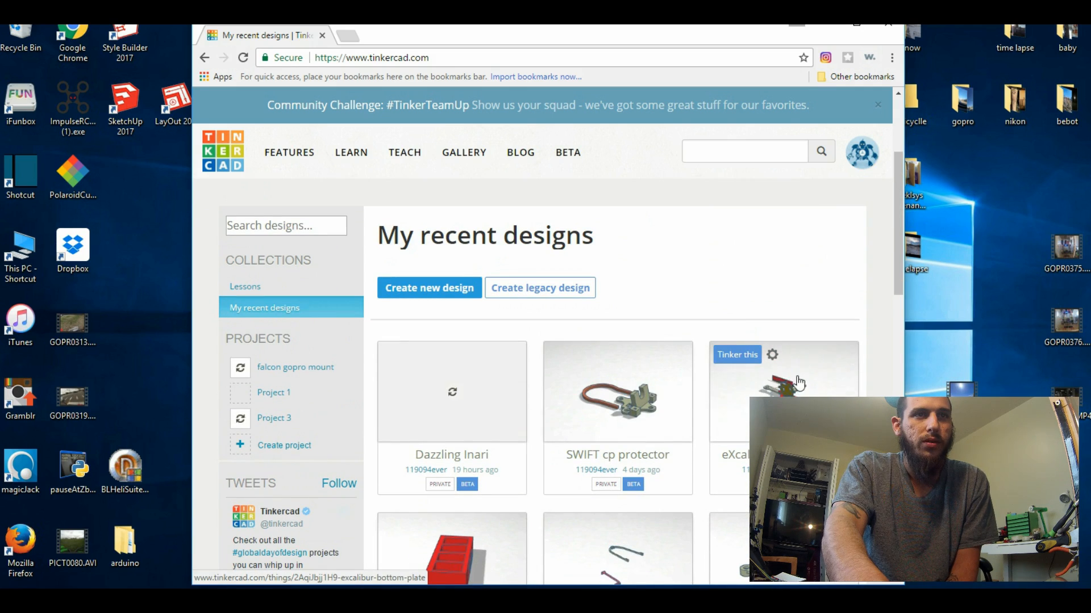
# Open the eXcalibur bottom plate design for editing and examine the drone frame from several angles
pyautogui.click(738, 354)
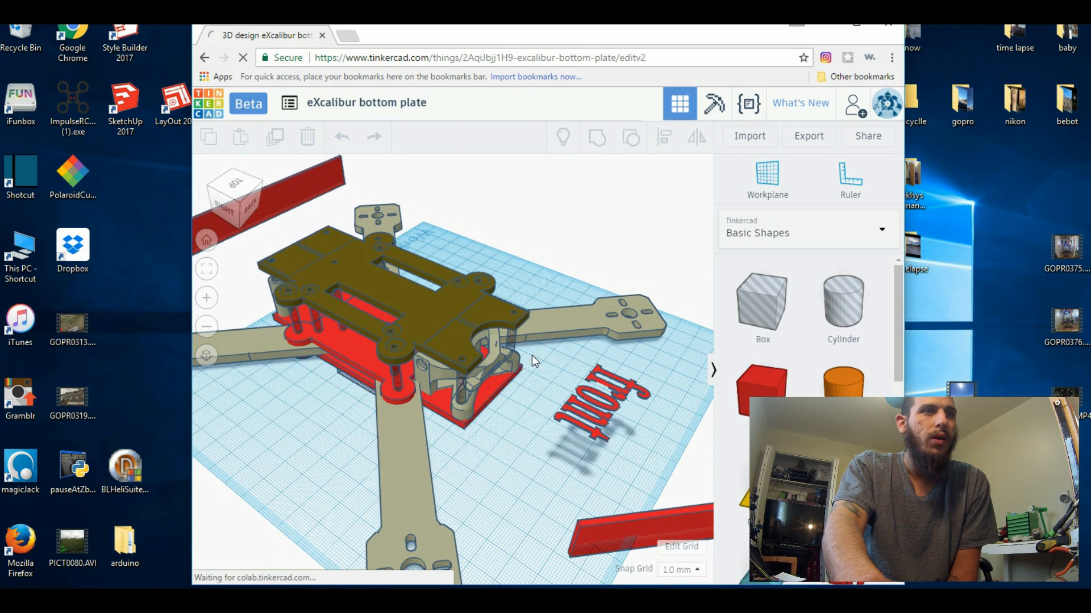
pyautogui.scroll(-10, 538, 413)
pyautogui.moveTo(446, 168); pyautogui.dragTo(462, 278)
pyautogui.moveTo(457, 221)
pyautogui.mouseDown()
pyautogui.moveTo(457, 306)
pyautogui.moveTo(457, 240)
pyautogui.mouseUp()
pyautogui.moveTo(444, 430); pyautogui.dragTo(294, 405, button='right')
pyautogui.scroll(6, 475, 399)
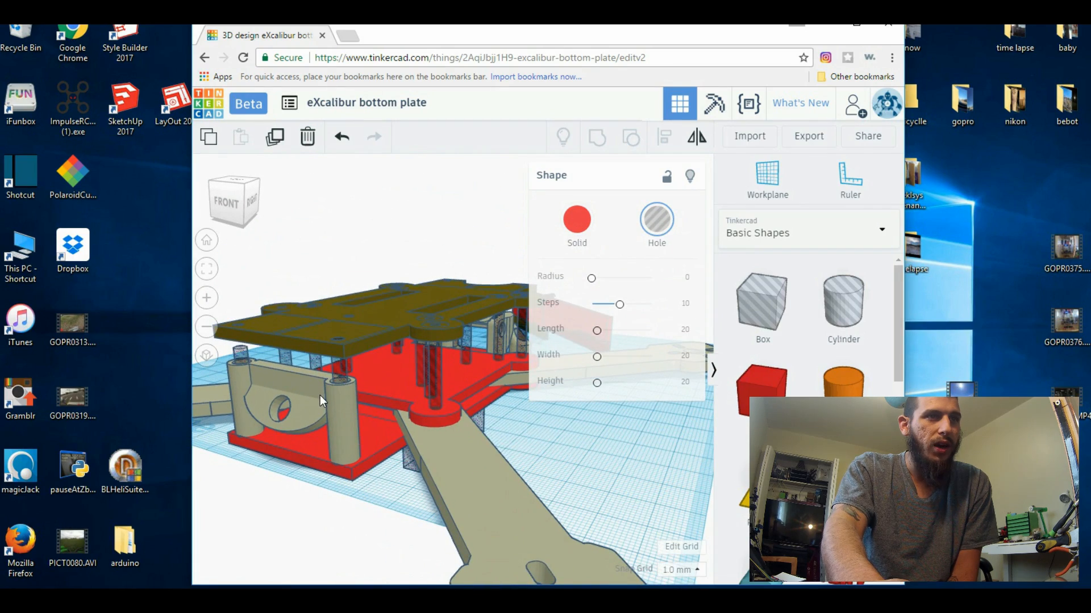
pyautogui.click(320, 397)
pyautogui.moveTo(584, 448); pyautogui.dragTo(329, 345, button='right')
pyautogui.moveTo(367, 433); pyautogui.dragTo(405, 315, button='right')
pyautogui.moveTo(509, 521); pyautogui.dragTo(241, 139, button='right')
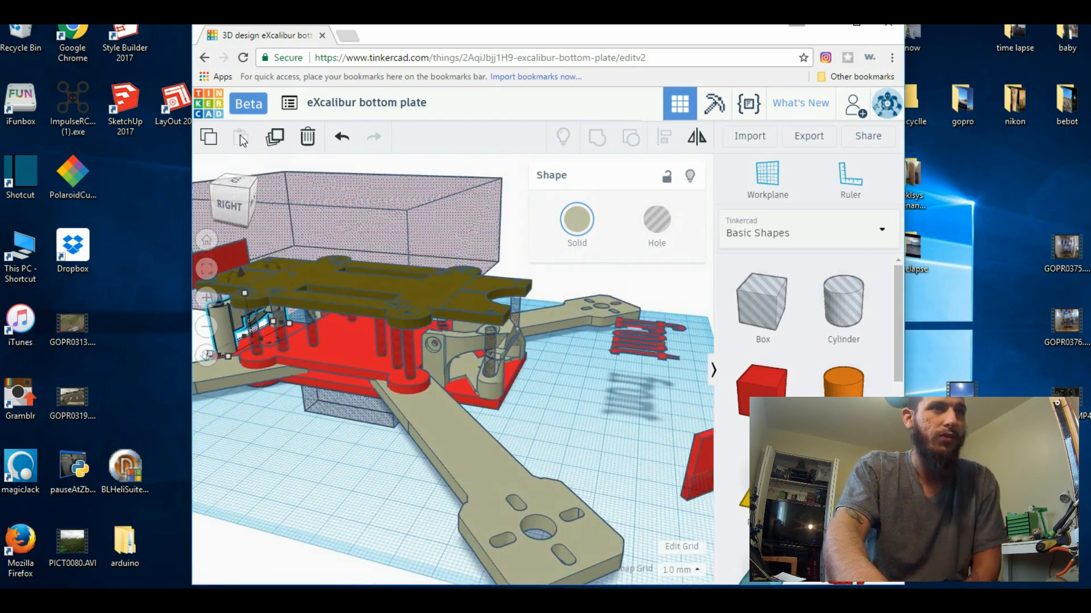
# Leave the eXcalibur bottom plate design and create a new empty design
pyautogui.click(290, 102)
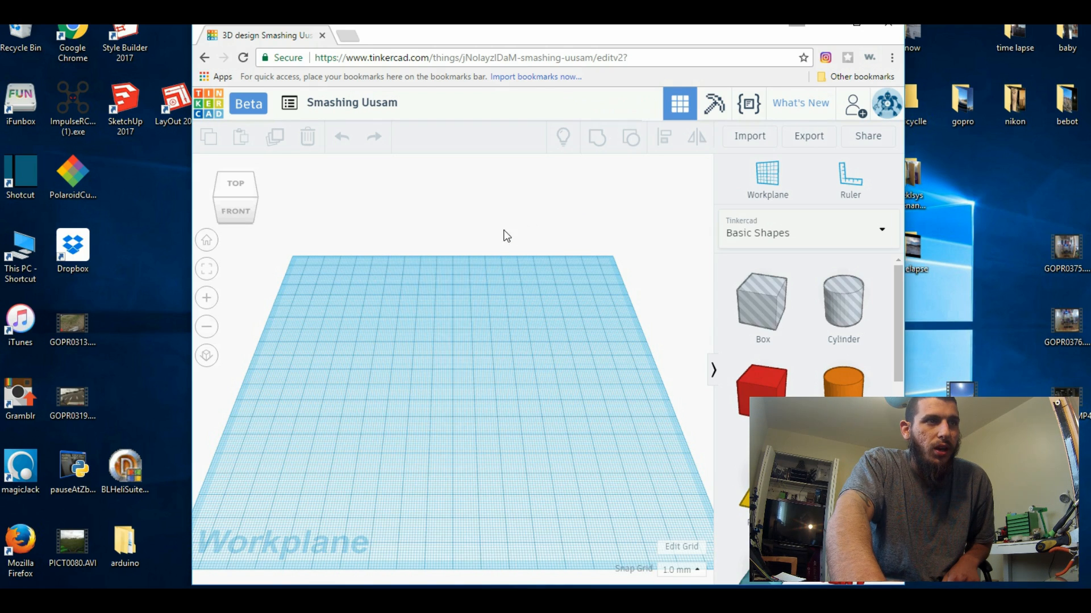
pyautogui.moveTo(388, 355); pyautogui.dragTo(443, 357, button='right')
pyautogui.scroll(5, 469, 373)
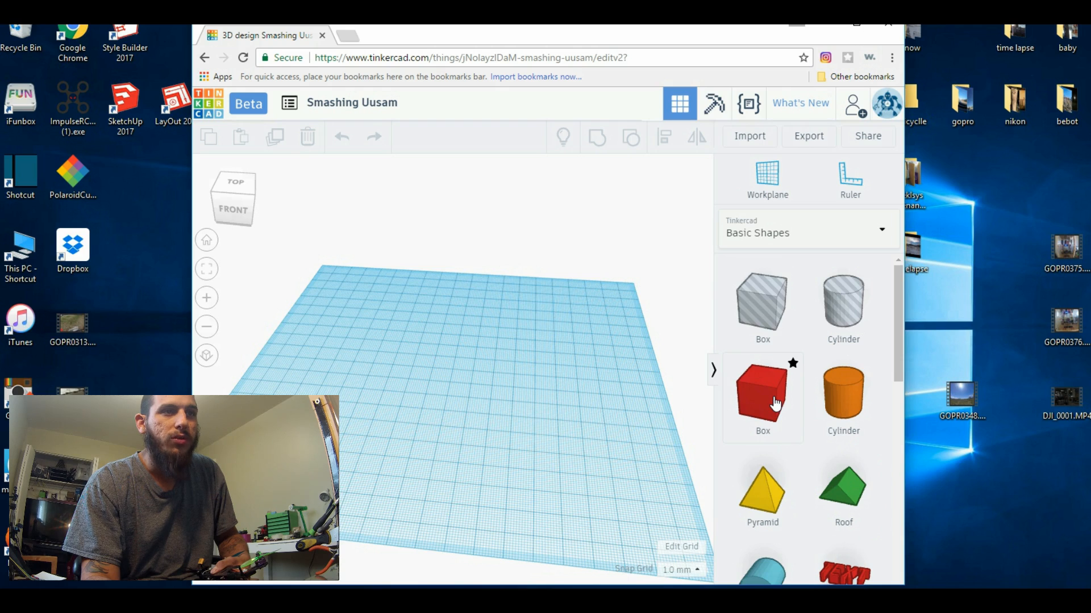
# Place a solid box on the workplane, resize its footprint to about 35 by 17 mm and set its width to 35 mm
pyautogui.click(775, 403)
pyautogui.click(441, 344)
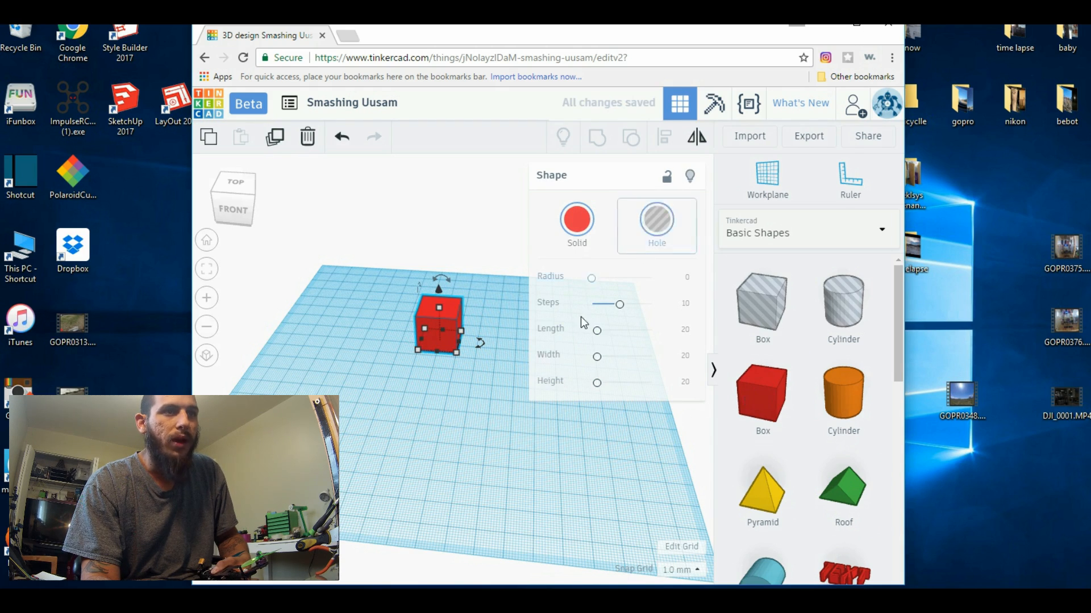
pyautogui.moveTo(475, 388); pyautogui.dragTo(501, 393, button='right')
pyautogui.moveTo(452, 353)
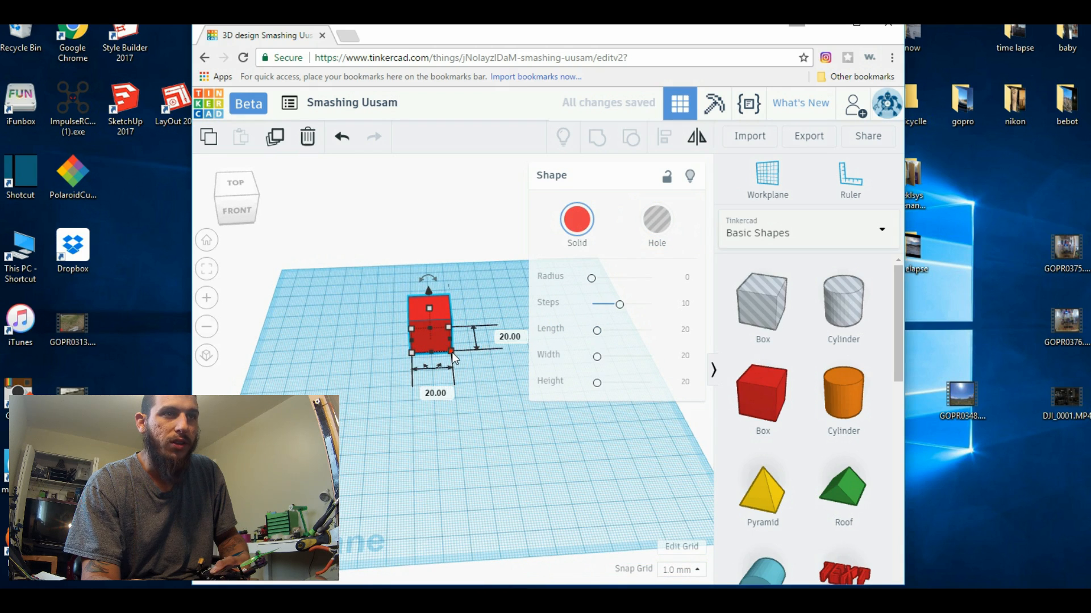
pyautogui.moveTo(452, 352); pyautogui.dragTo(481, 351)
pyautogui.click(446, 383)
pyautogui.write('35')
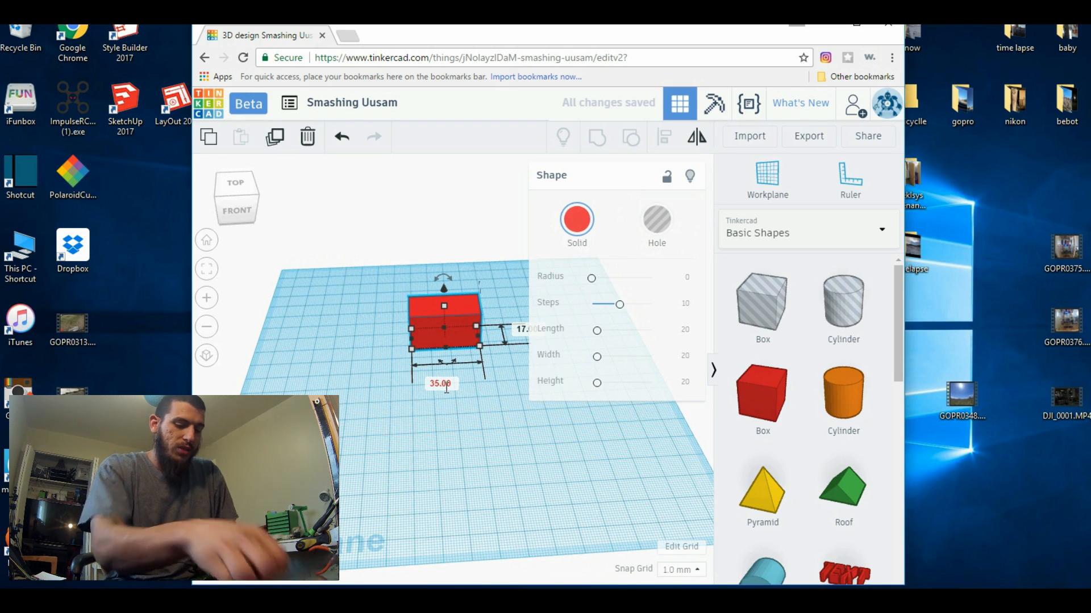
pyautogui.press('Return')
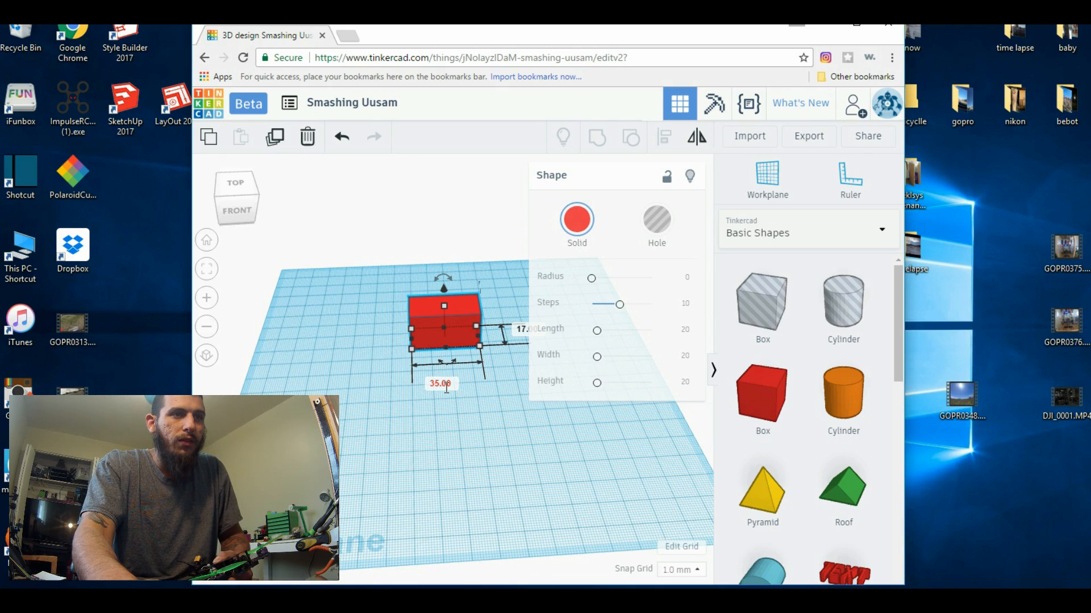
# Stretch the box's footprint freehand to about 33 by 60 mm and maximize the browser window
pyautogui.moveTo(555, 432); pyautogui.dragTo(484, 370, button='right')
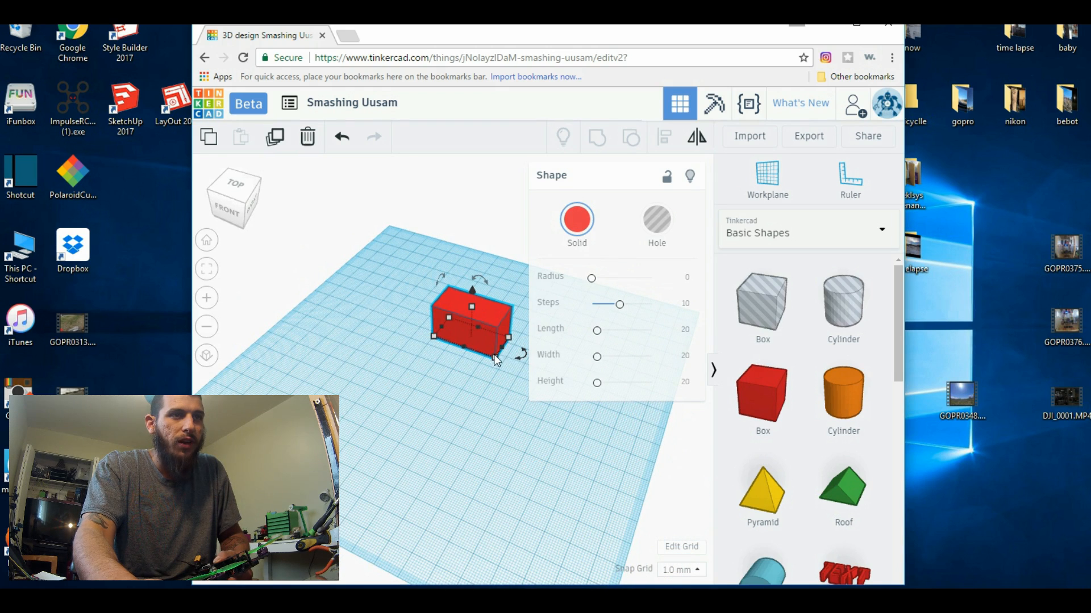
pyautogui.moveTo(494, 361); pyautogui.dragTo(452, 415)
pyautogui.moveTo(526, 415); pyautogui.dragTo(658, 300, button='right')
pyautogui.click(857, 27)
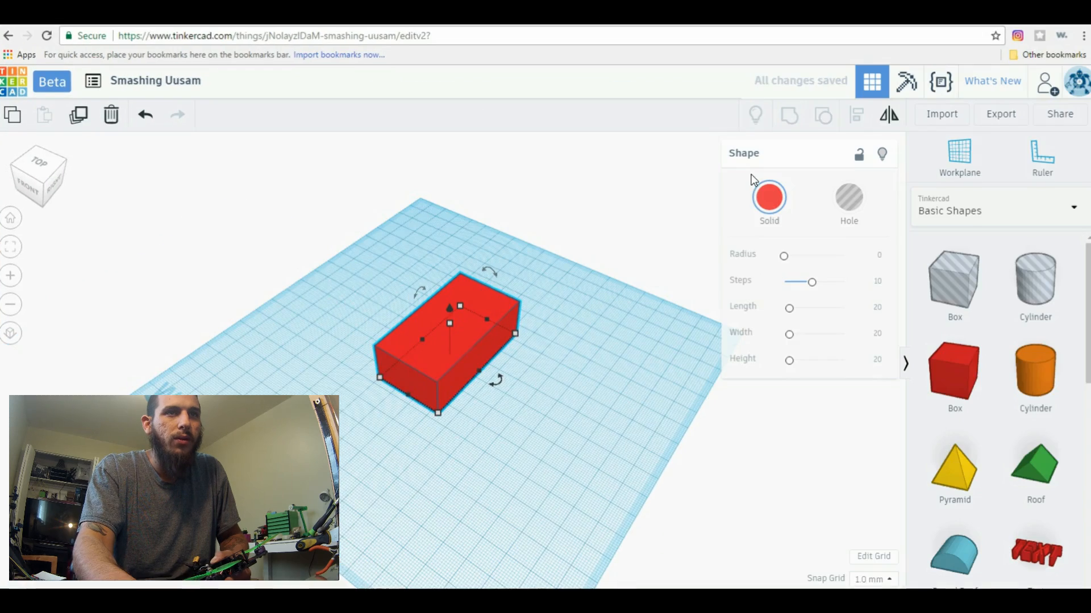
# Set the box's width to 35 mm and its length to 43 mm
pyautogui.moveTo(548, 402); pyautogui.dragTo(486, 309, button='right')
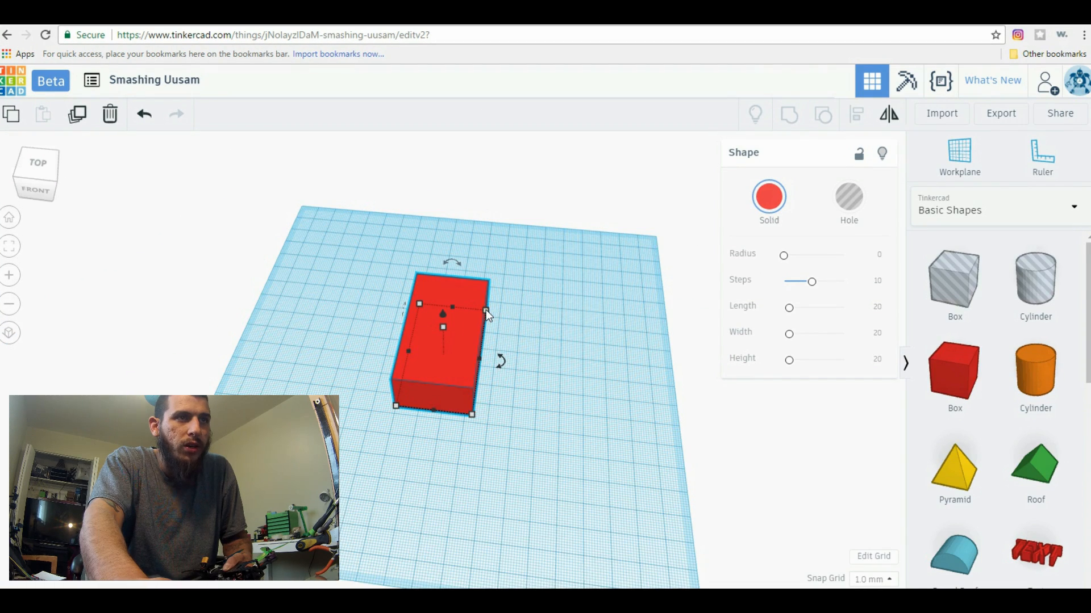
pyautogui.click(466, 270)
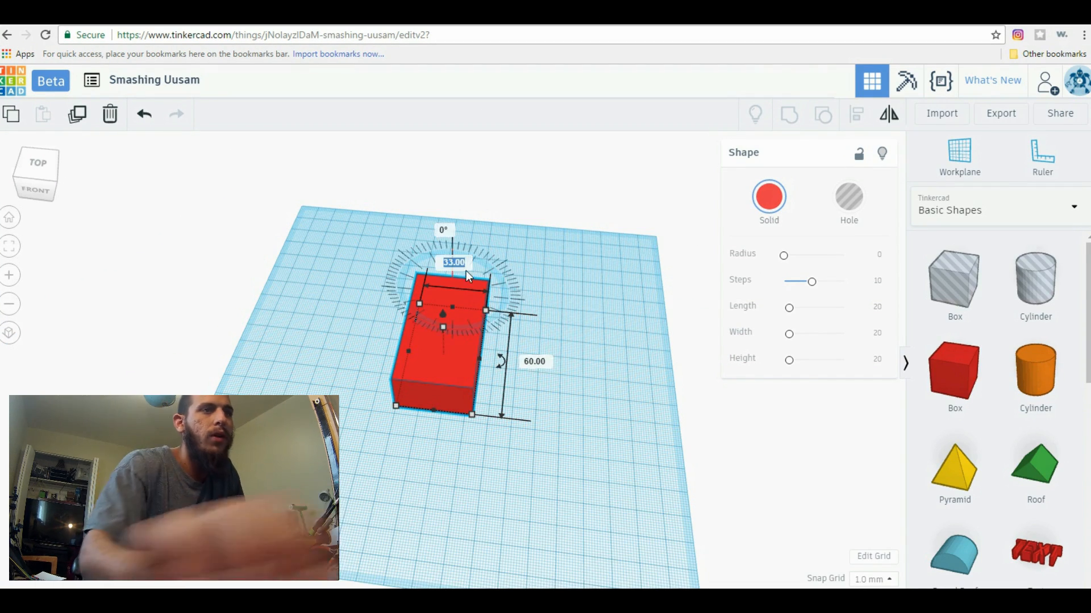
pyautogui.write('35')
pyautogui.press('Return')
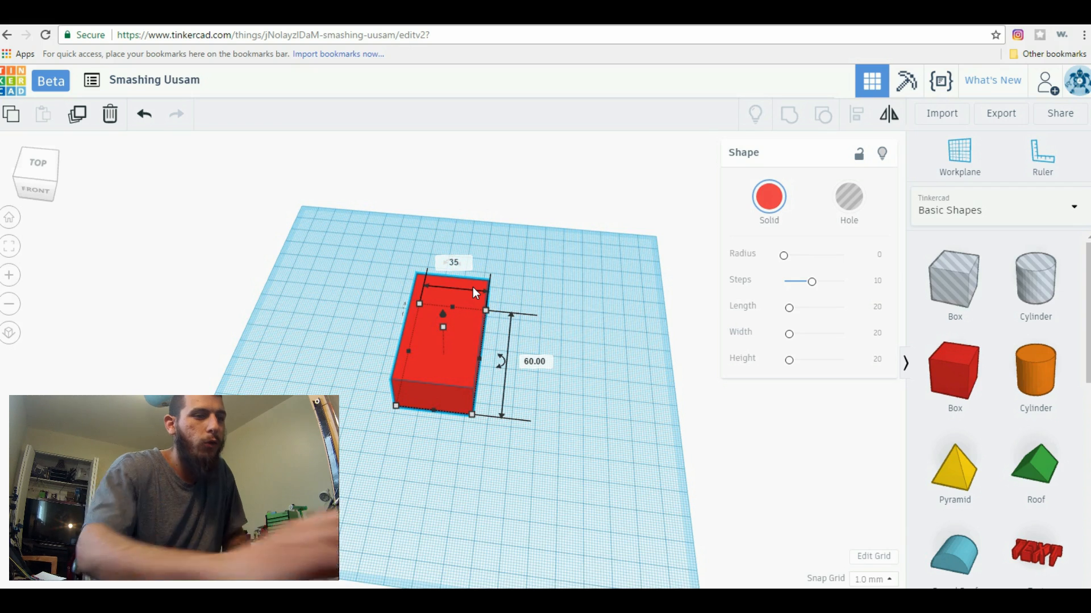
pyautogui.click(539, 362)
pyautogui.write('43')
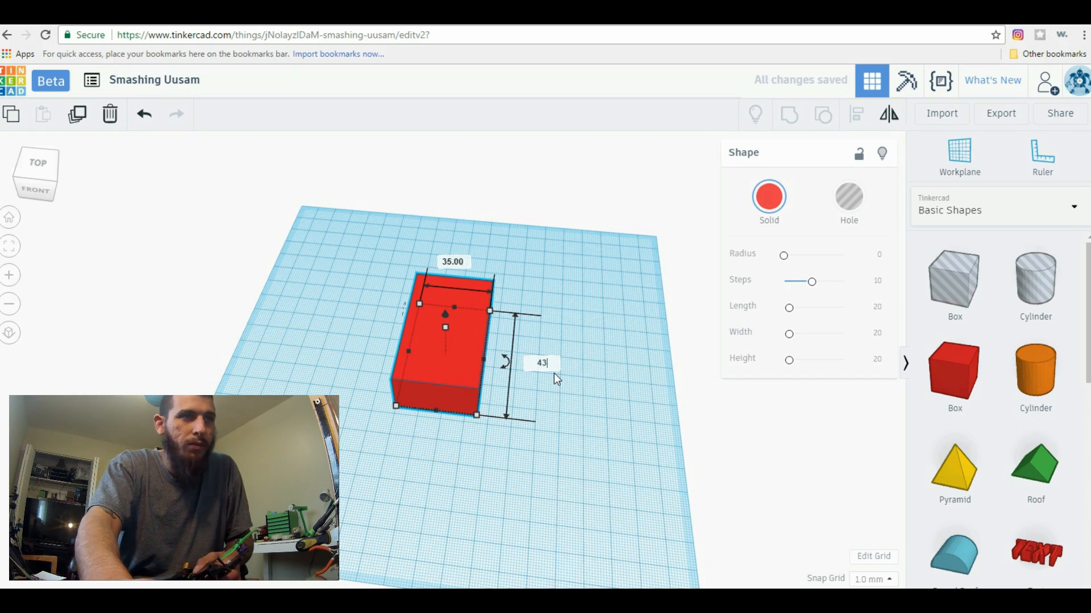
pyautogui.press('Return')
# Lower the height of the box freehand to turn it into a thin plate
pyautogui.moveTo(623, 421); pyautogui.dragTo(622, 386, button='right')
pyautogui.moveTo(440, 336); pyautogui.dragTo(442, 363)
pyautogui.moveTo(468, 466); pyautogui.dragTo(475, 477, button='right')
# Place a cylinder hole on the plate's front right corner and shrink its footprint to about 9 by 11 mm
pyautogui.click(1034, 293)
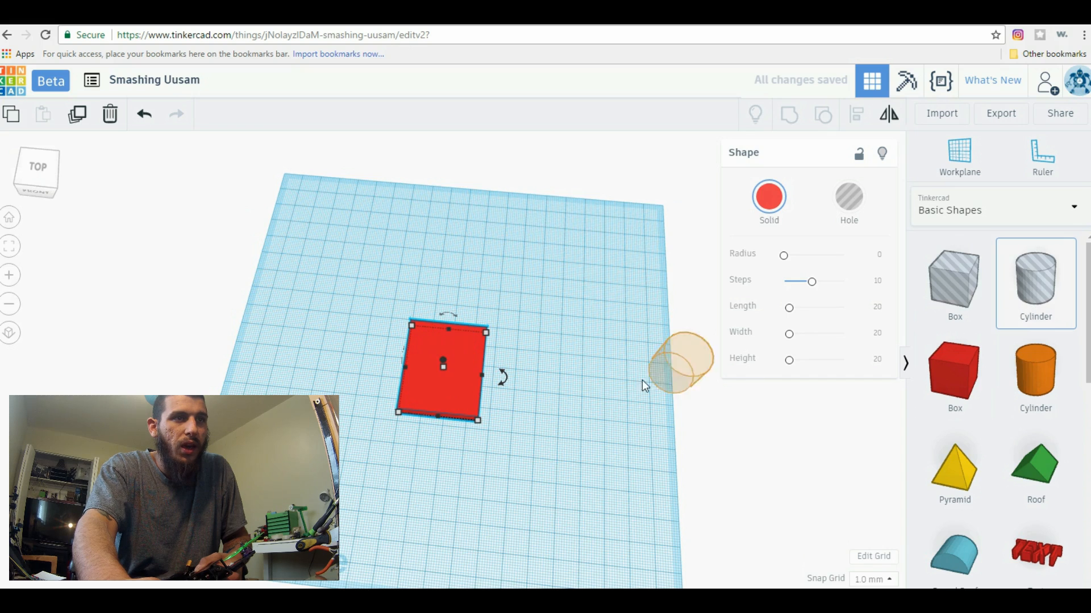
pyautogui.click(474, 422)
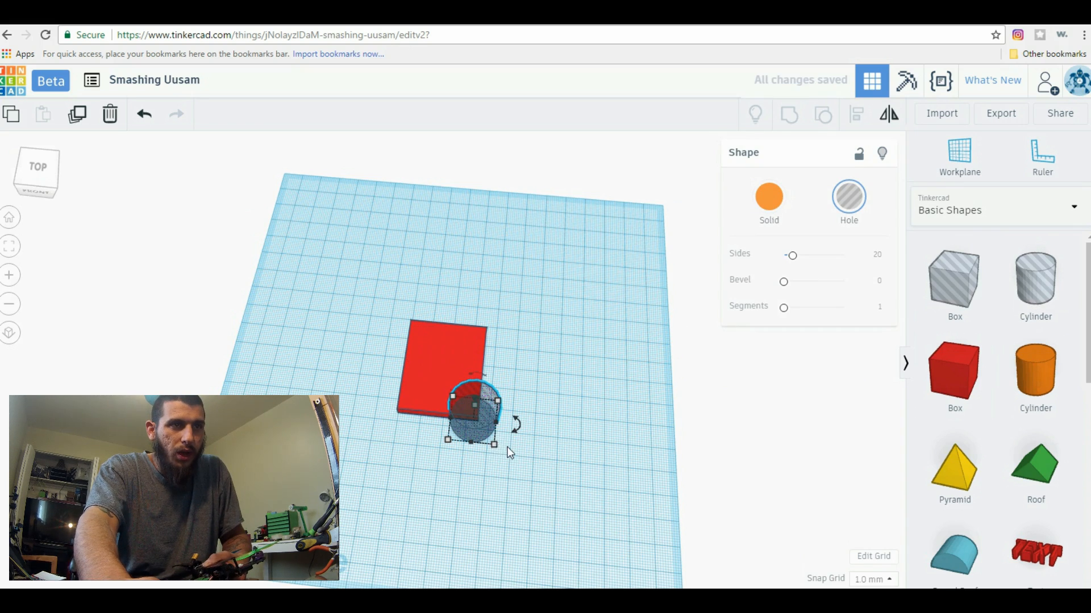
pyautogui.moveTo(493, 446); pyautogui.dragTo(470, 421)
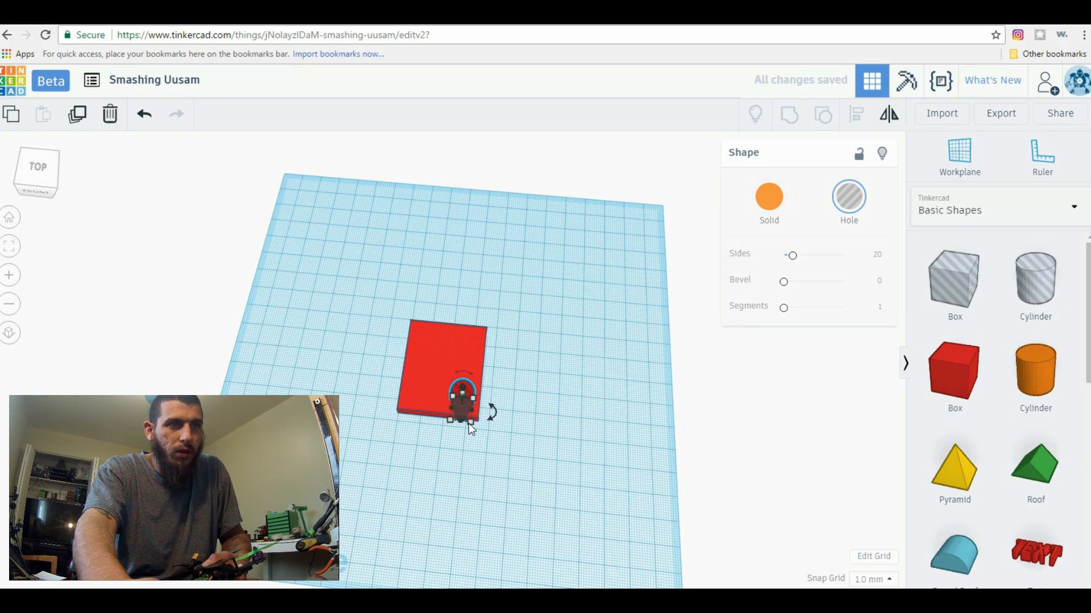
pyautogui.moveTo(471, 421)
# Set the cylinder hole's front-to-back size to 3 mm
pyautogui.click(534, 418)
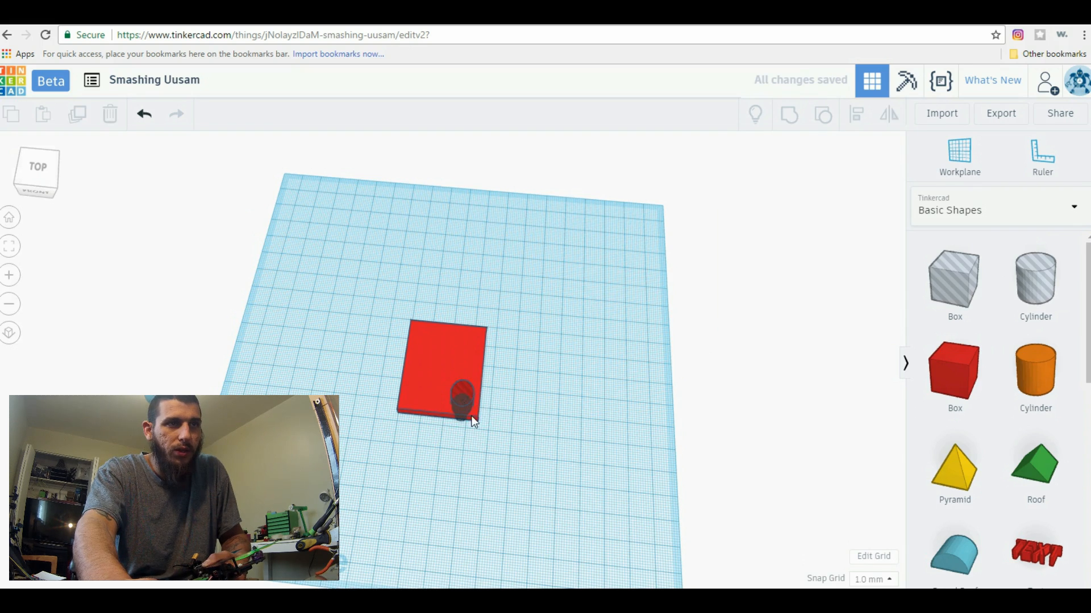
pyautogui.click(465, 406)
pyautogui.moveTo(538, 438); pyautogui.dragTo(488, 404, button='right')
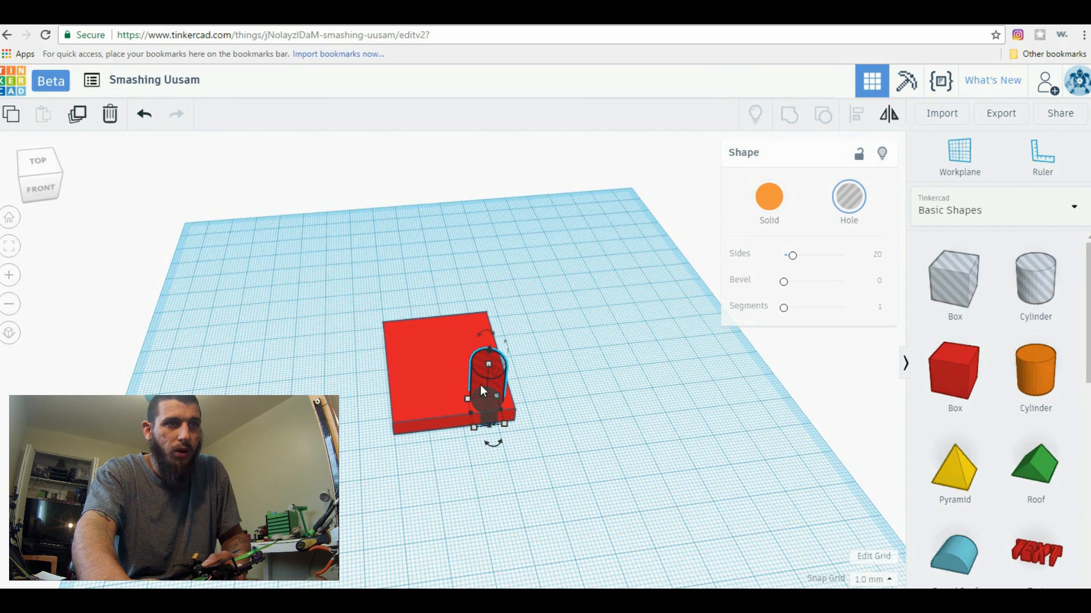
pyautogui.click(469, 388)
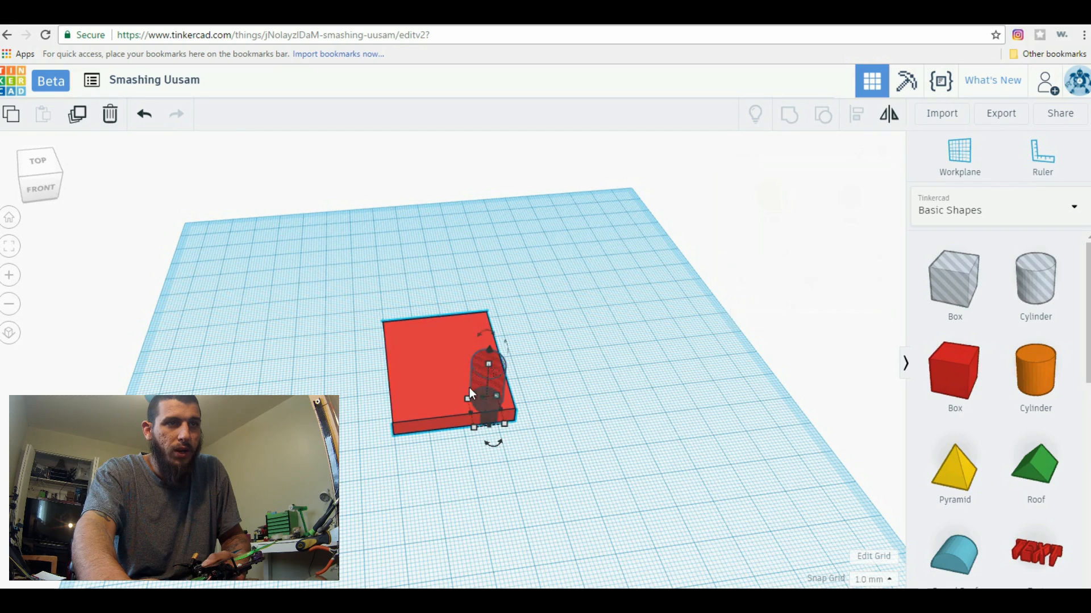
pyautogui.click(483, 386)
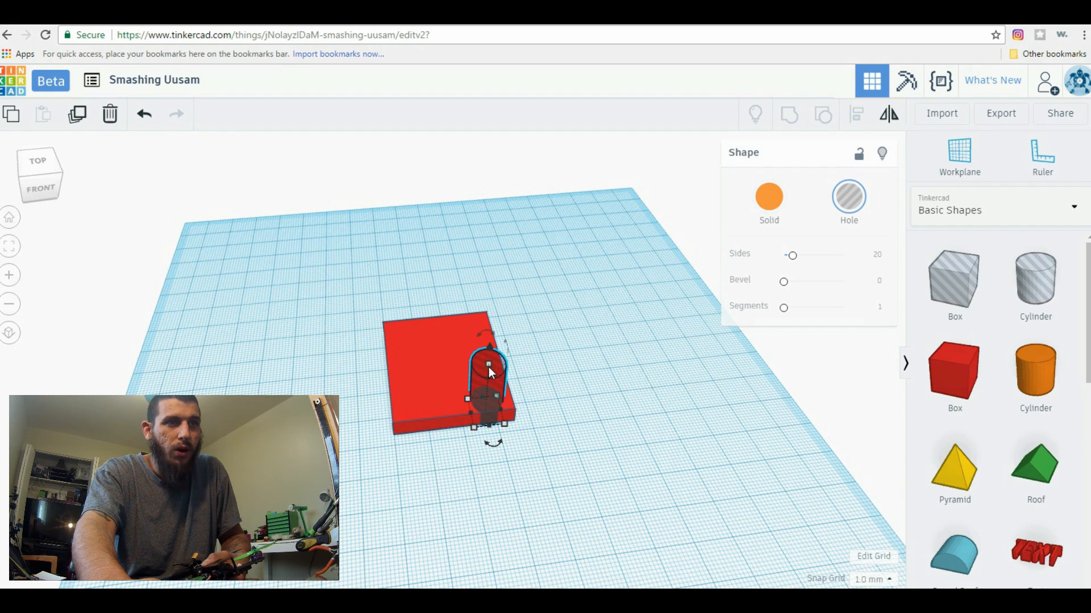
pyautogui.moveTo(504, 424)
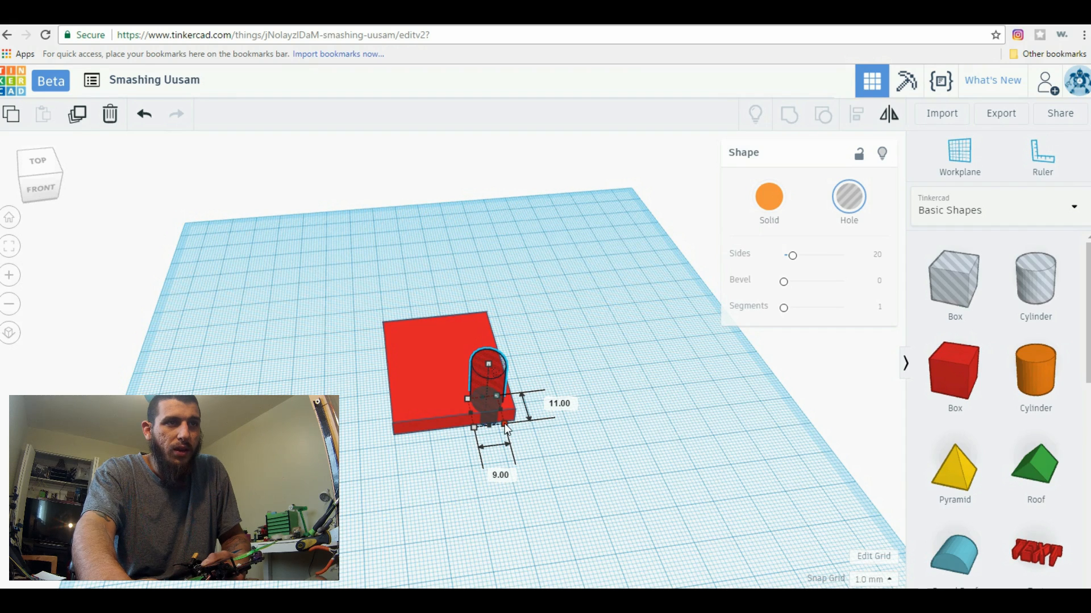
pyautogui.click(561, 407)
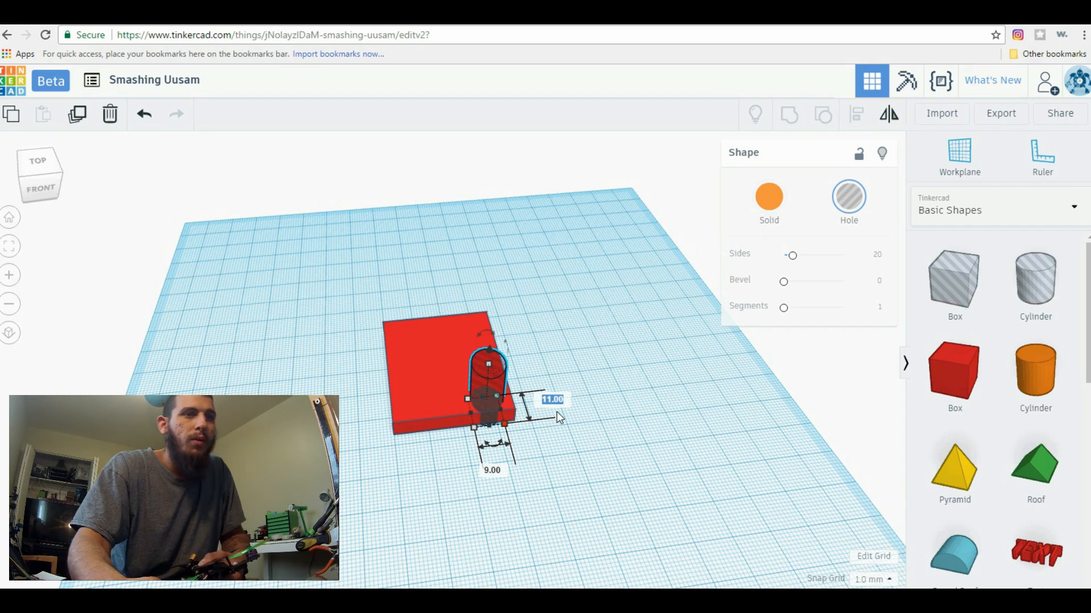
pyautogui.write('3')
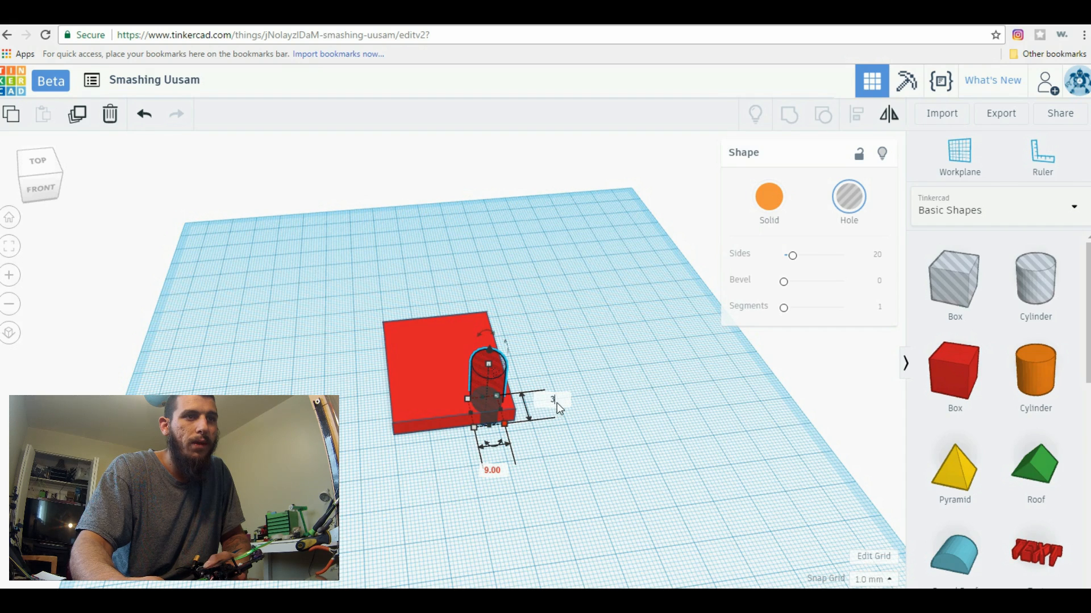
pyautogui.press('Return')
pyautogui.click(493, 442)
pyautogui.click(486, 397)
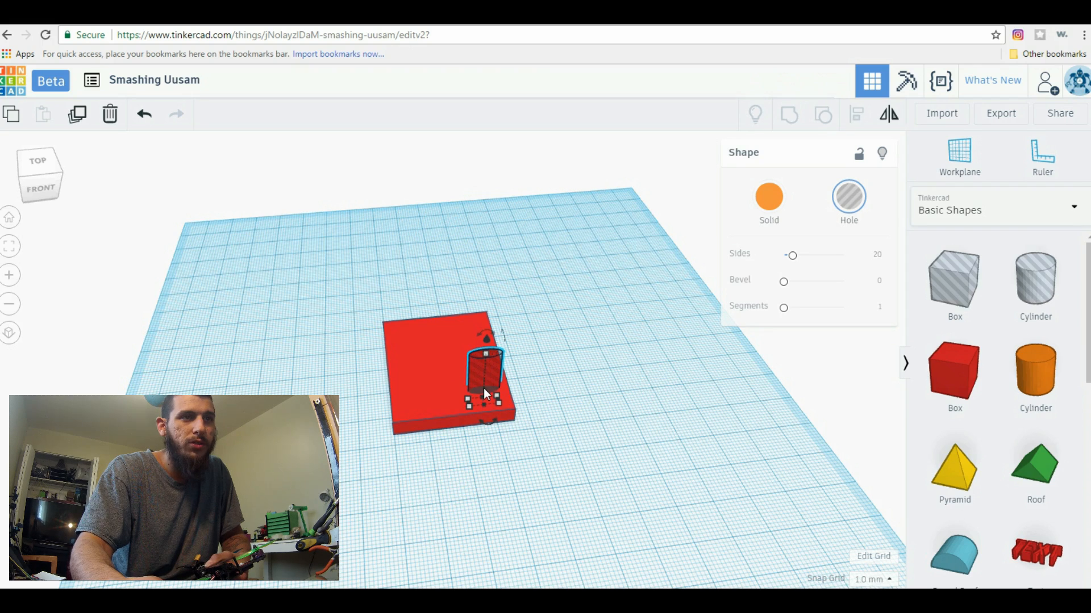
# Move the cylinder hole off the plate onto the workplane and set its remaining footprint dimension to 3 mm
pyautogui.moveTo(484, 397); pyautogui.dragTo(565, 458)
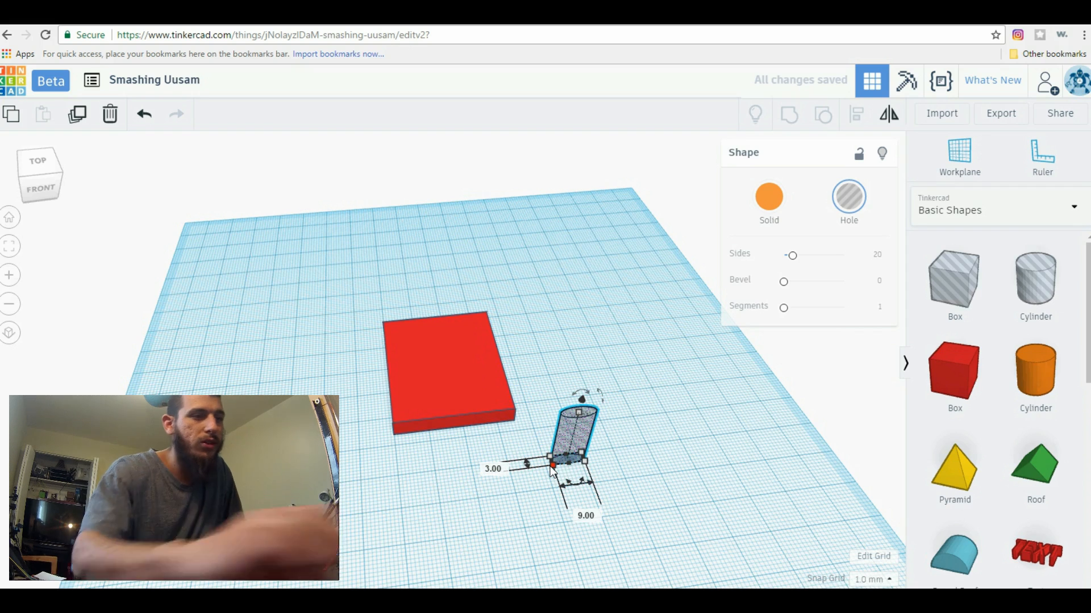
pyautogui.click(585, 516)
pyautogui.write('3')
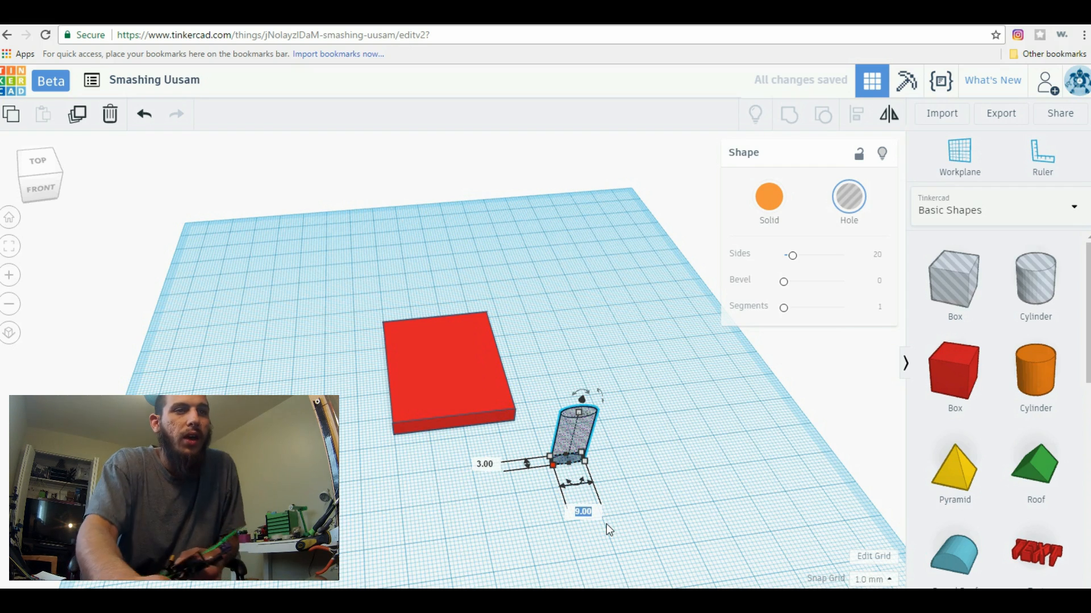
pyautogui.press('Return')
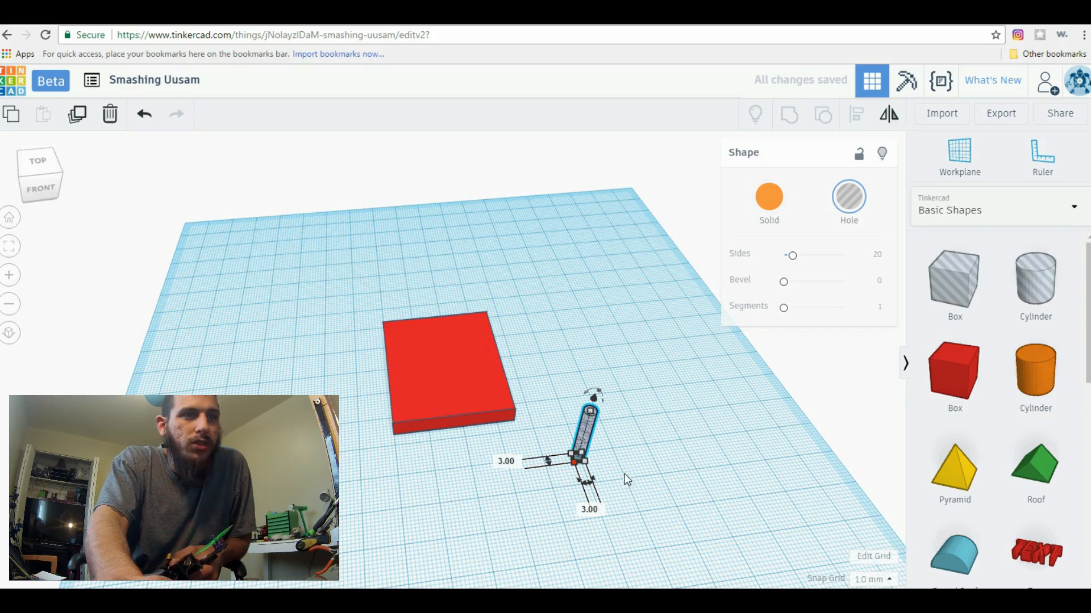
# Move the cylinder hole onto the plate's front right corner, overlapping its edges
pyautogui.click(606, 470)
pyautogui.moveTo(607, 472); pyautogui.dragTo(637, 367, button='right')
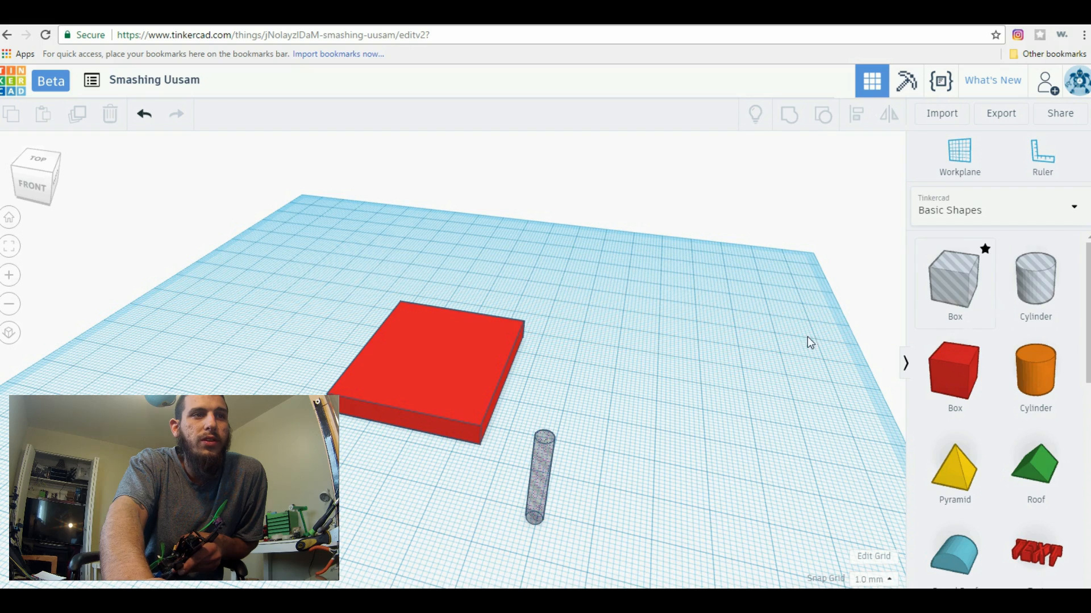
pyautogui.moveTo(541, 471); pyautogui.dragTo(481, 398)
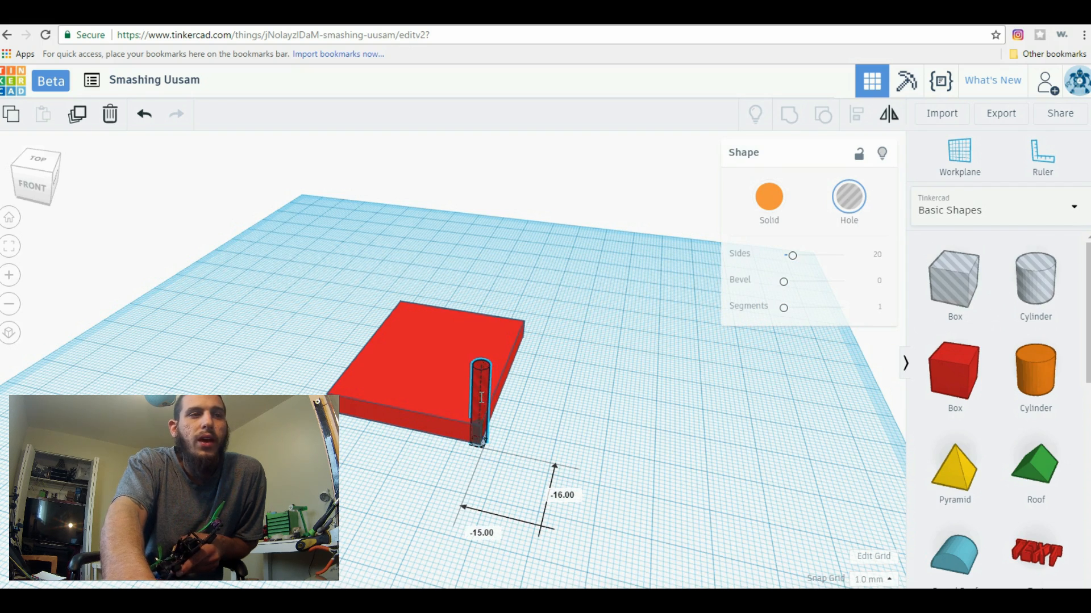
pyautogui.moveTo(561, 410); pyautogui.dragTo(582, 448, button='right')
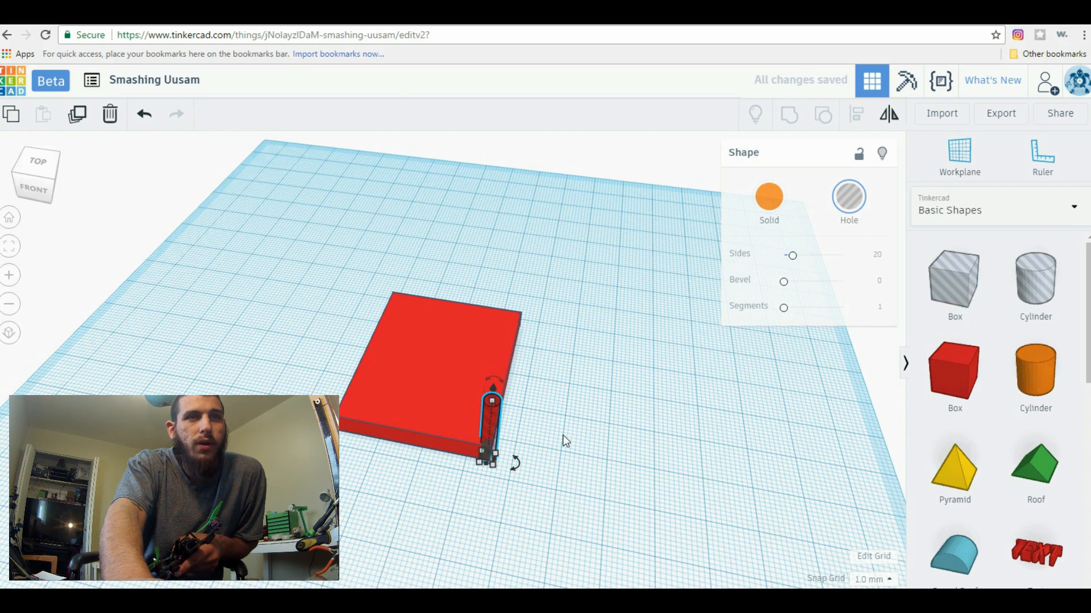
pyautogui.moveTo(626, 454); pyautogui.dragTo(580, 482, button='right')
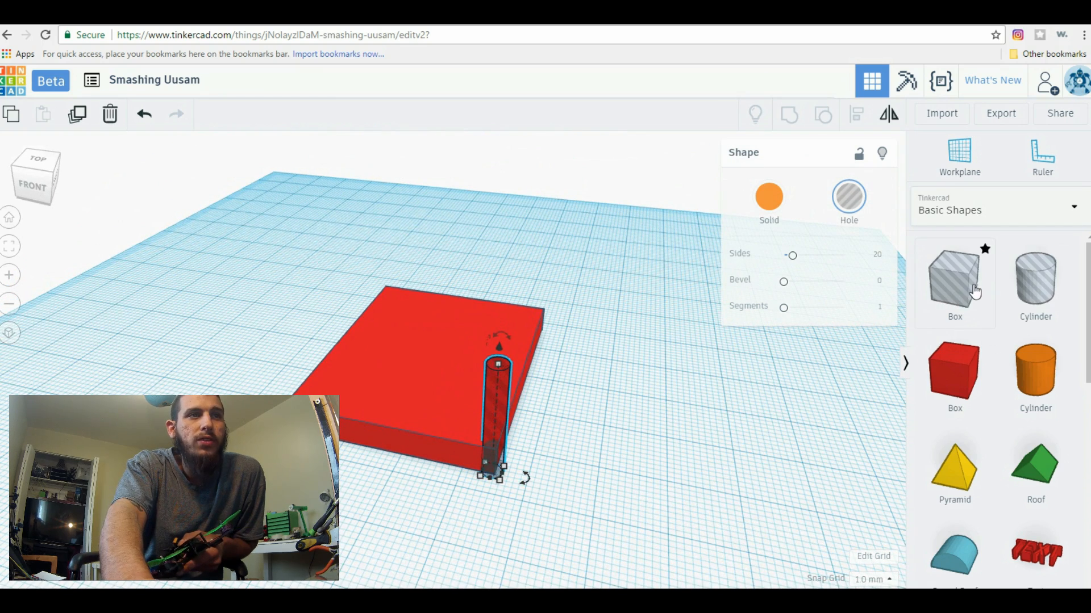
# Place a box hole beside the plate, enlarge it and position it so it overlaps the plate's back right corner
pyautogui.click(515, 325)
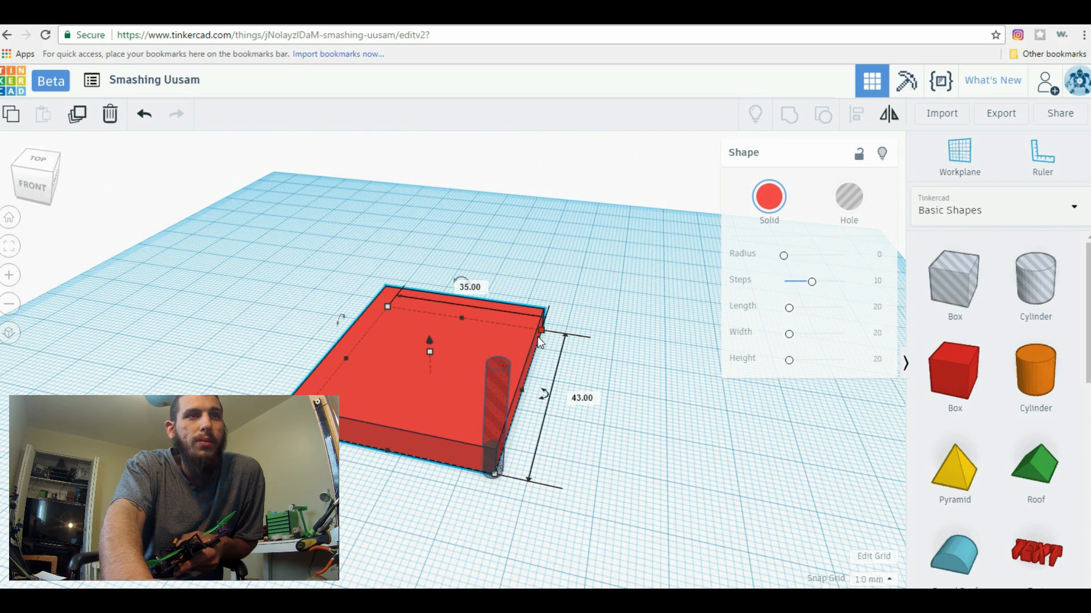
pyautogui.moveTo(969, 316); pyautogui.dragTo(305, 307)
pyautogui.moveTo(554, 468); pyautogui.dragTo(434, 405, button='right')
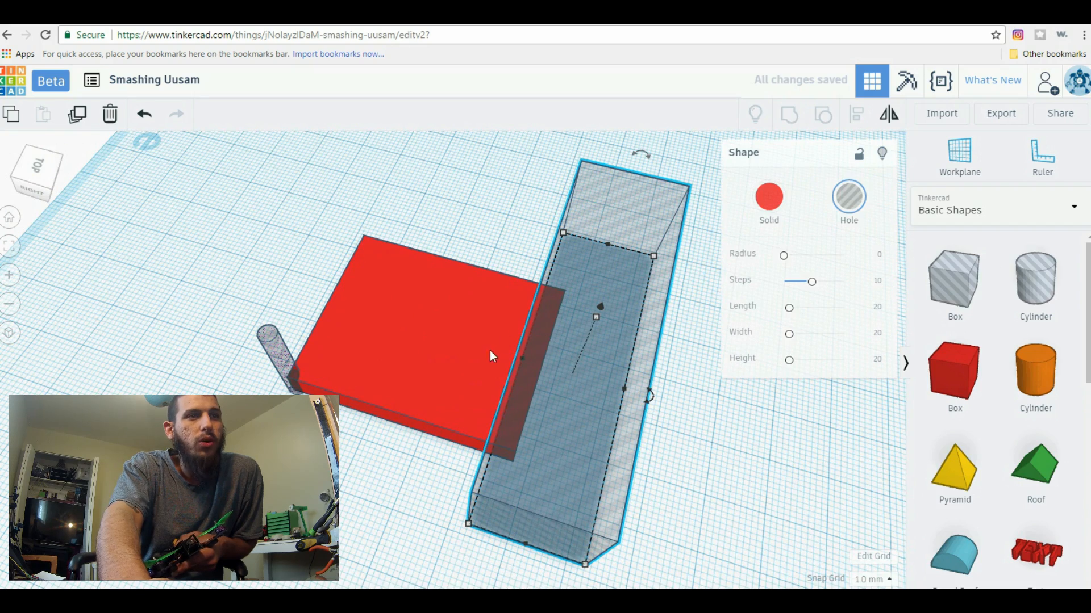
pyautogui.moveTo(394, 547); pyautogui.dragTo(501, 503, button='right')
pyautogui.moveTo(587, 181); pyautogui.dragTo(618, 245)
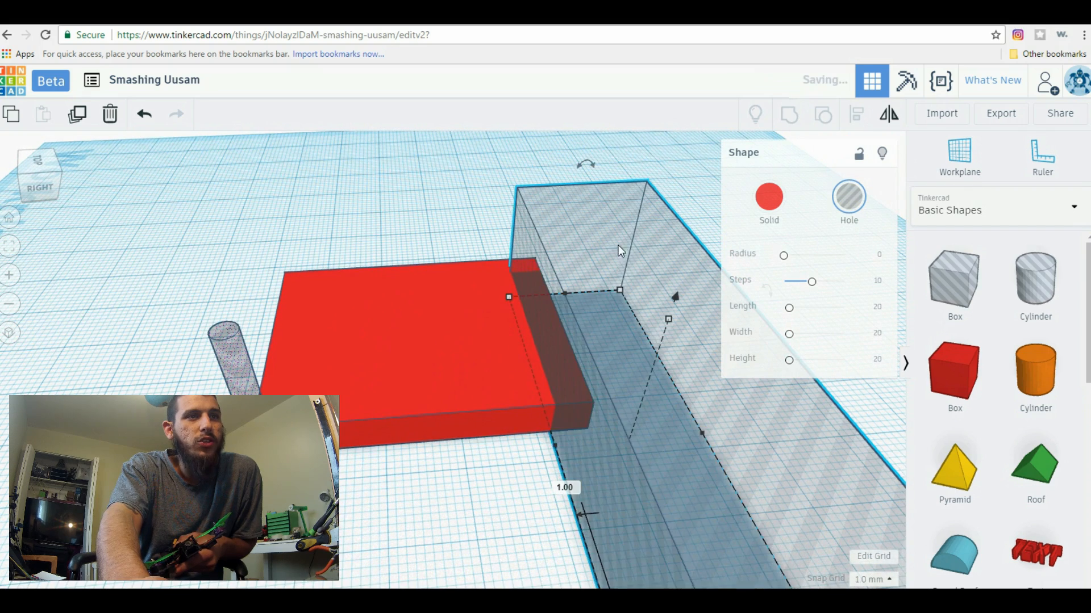
pyautogui.moveTo(627, 287); pyautogui.dragTo(605, 436)
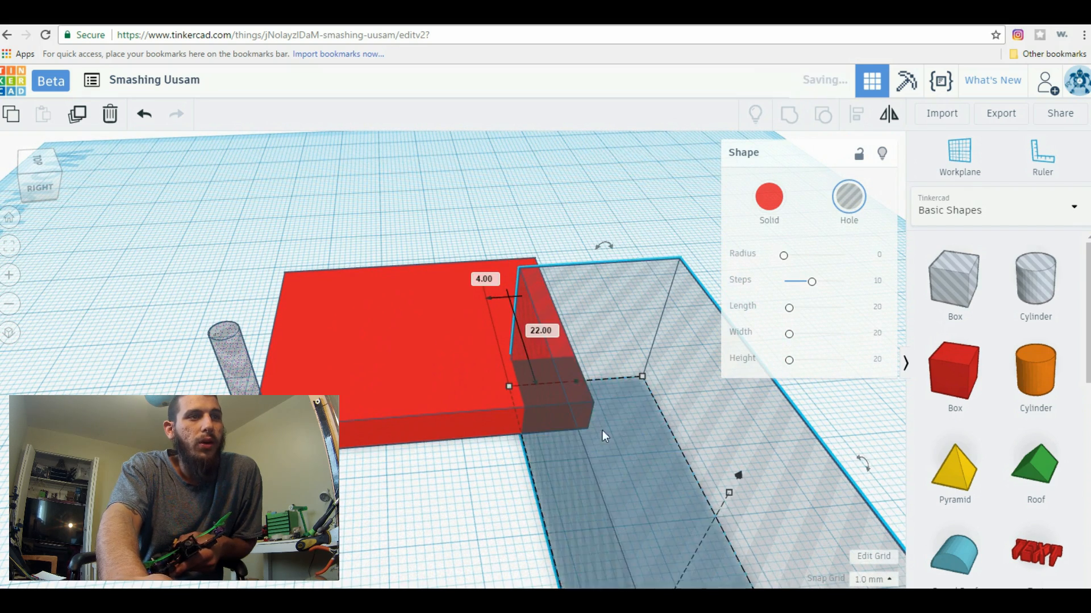
pyautogui.moveTo(453, 491); pyautogui.dragTo(488, 530, button='right')
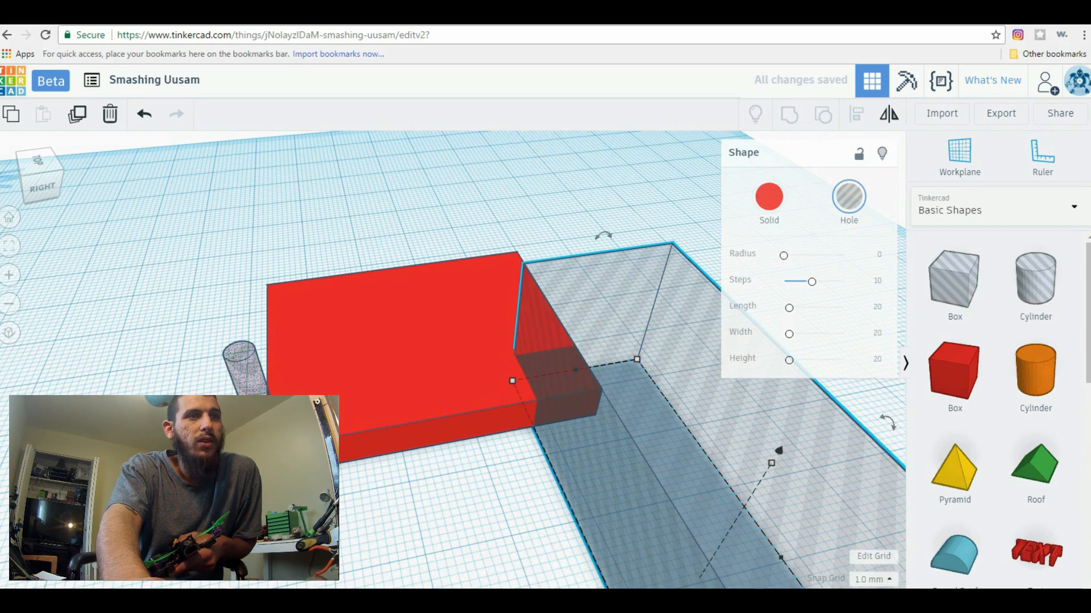
# Group the plate with the box hole and the cylinder hole to cut them out, and inspect the notched plate
pyautogui.moveTo(602, 285); pyautogui.dragTo(676, 291)
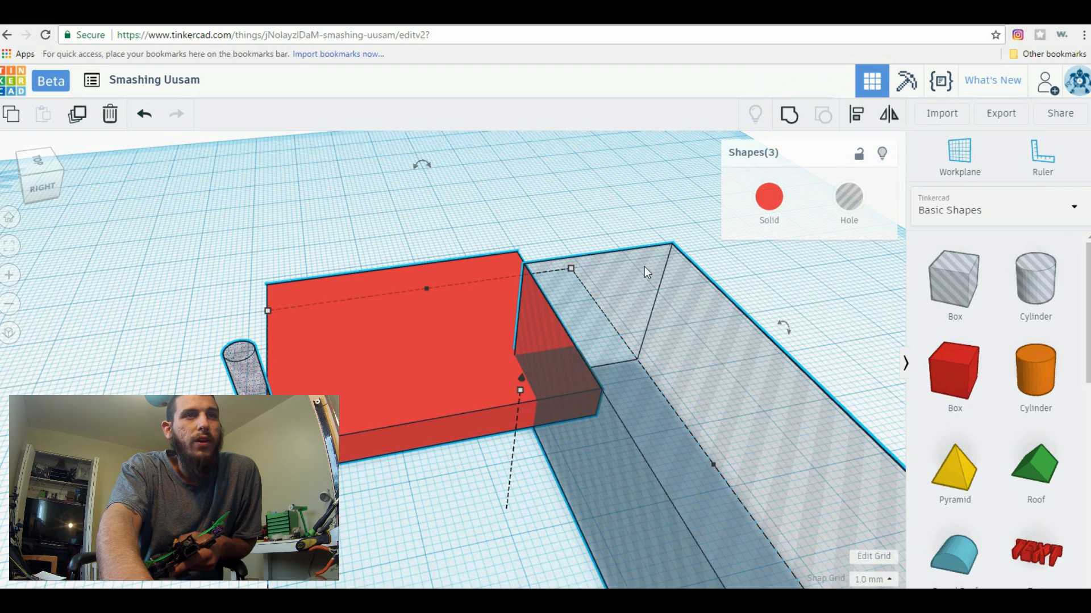
pyautogui.click(790, 116)
pyautogui.moveTo(684, 409); pyautogui.dragTo(568, 424, button='right')
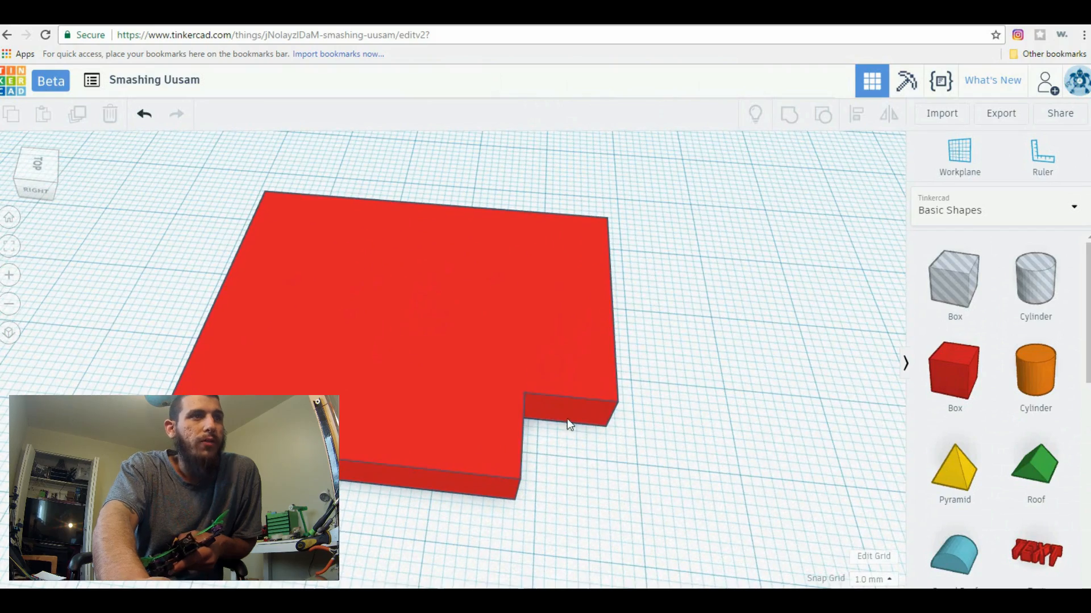
pyautogui.click(261, 269)
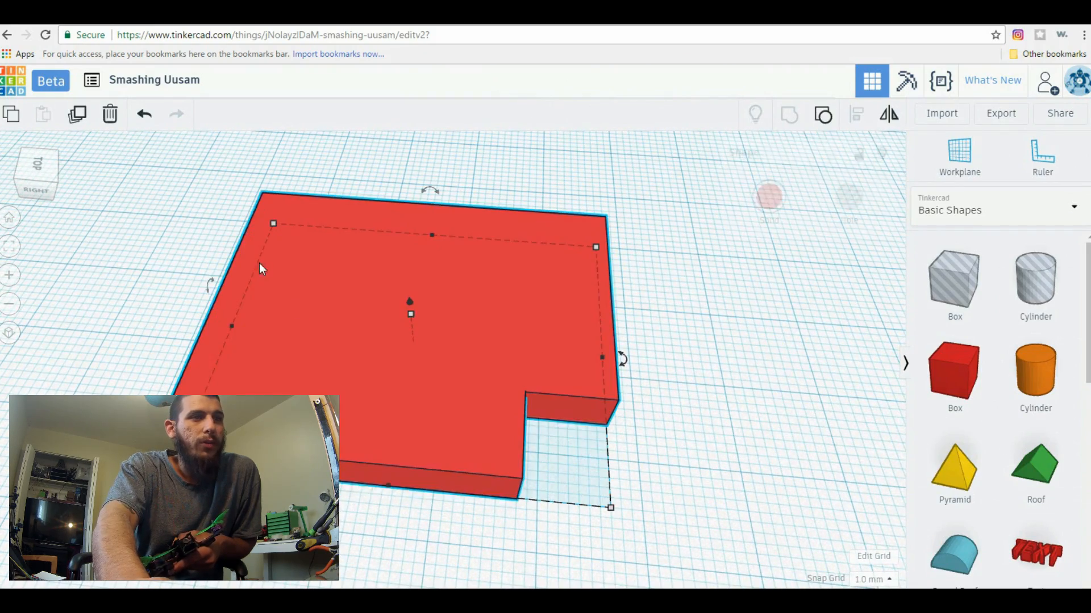
# Undo the grouping and delete the box hole overlapping the plate
pyautogui.click(144, 114)
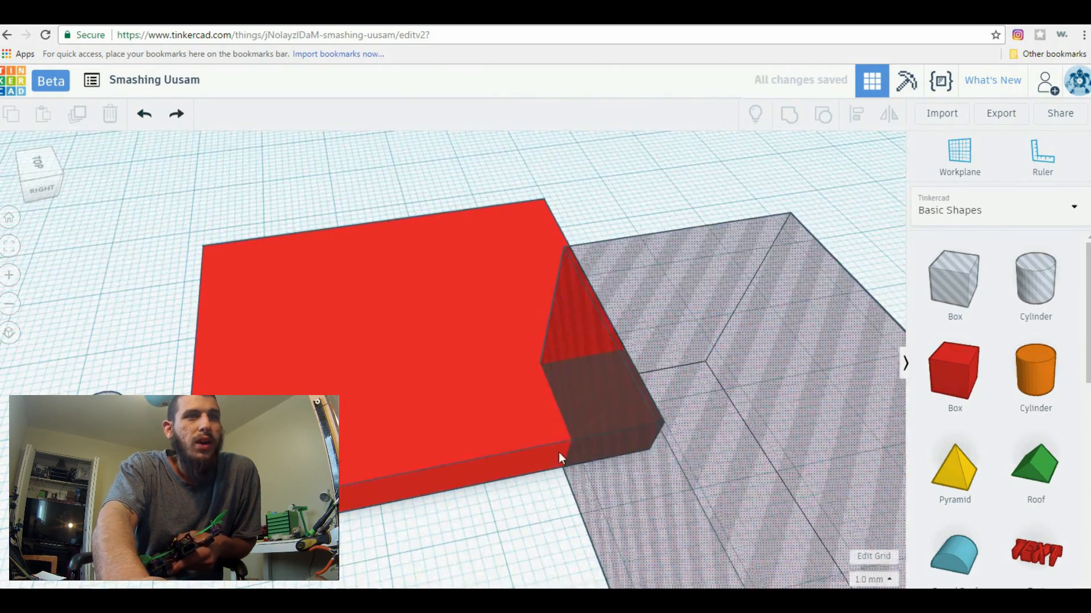
pyautogui.click(536, 390)
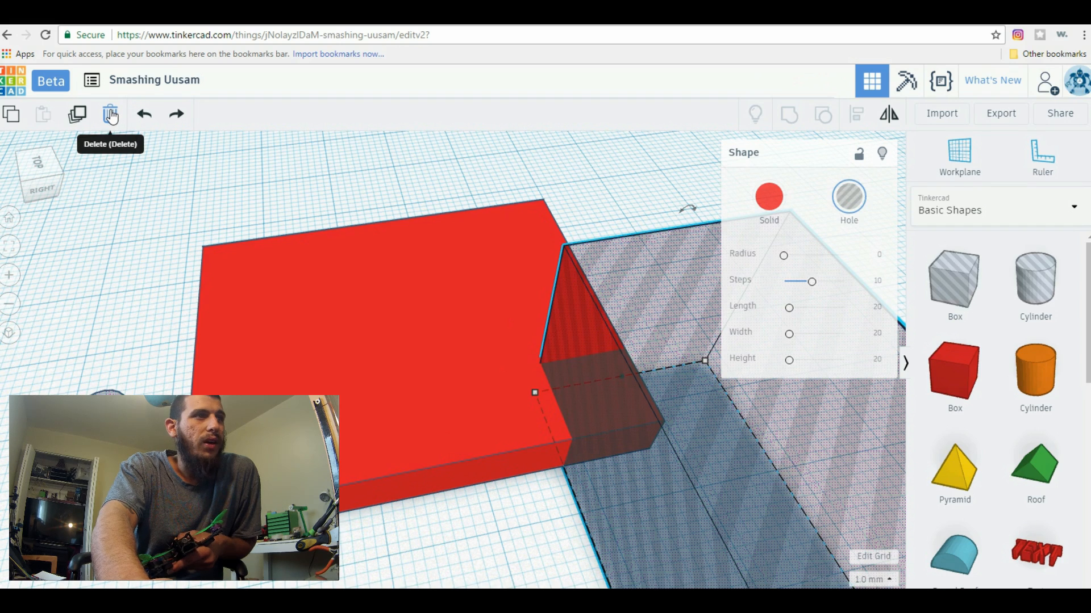
pyautogui.click(111, 115)
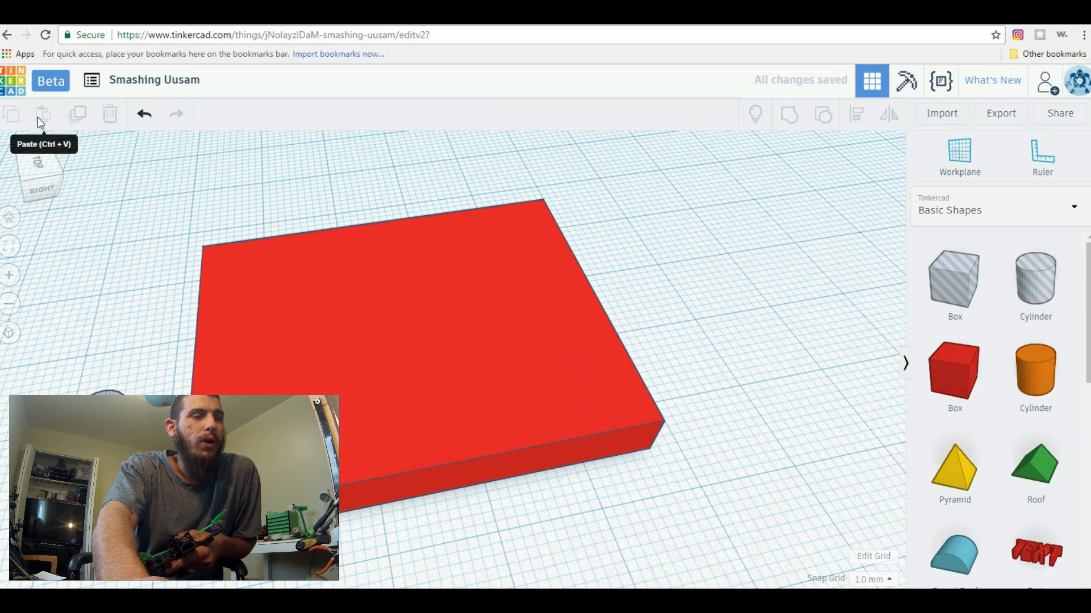
# Duplicate the corner cylinder hole and place copies at the plate's front left, back right and back left corners
pyautogui.moveTo(757, 515); pyautogui.dragTo(507, 502, button='right')
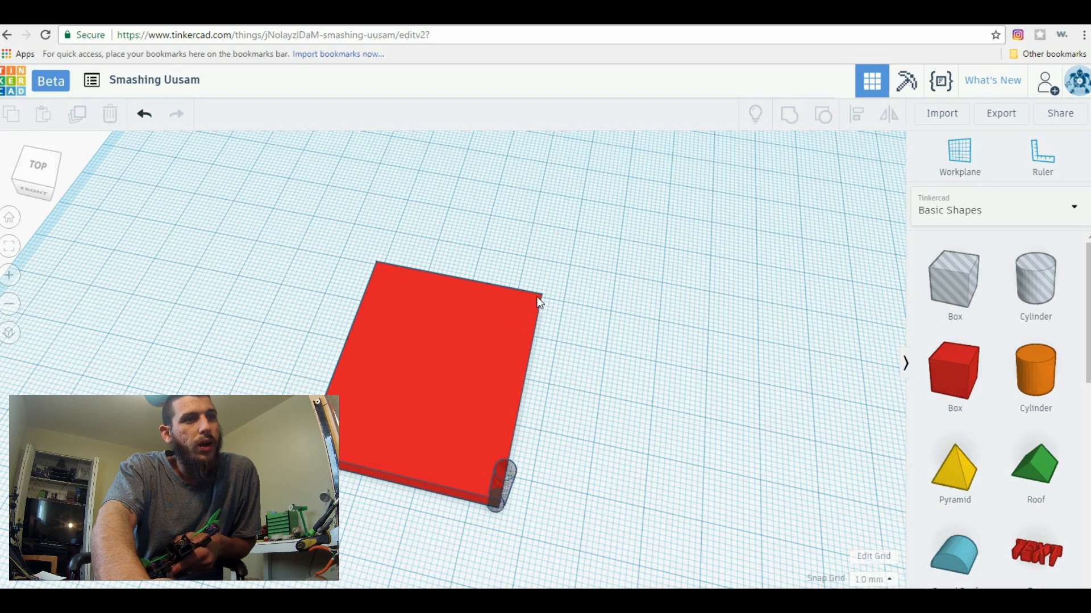
pyautogui.click(499, 488)
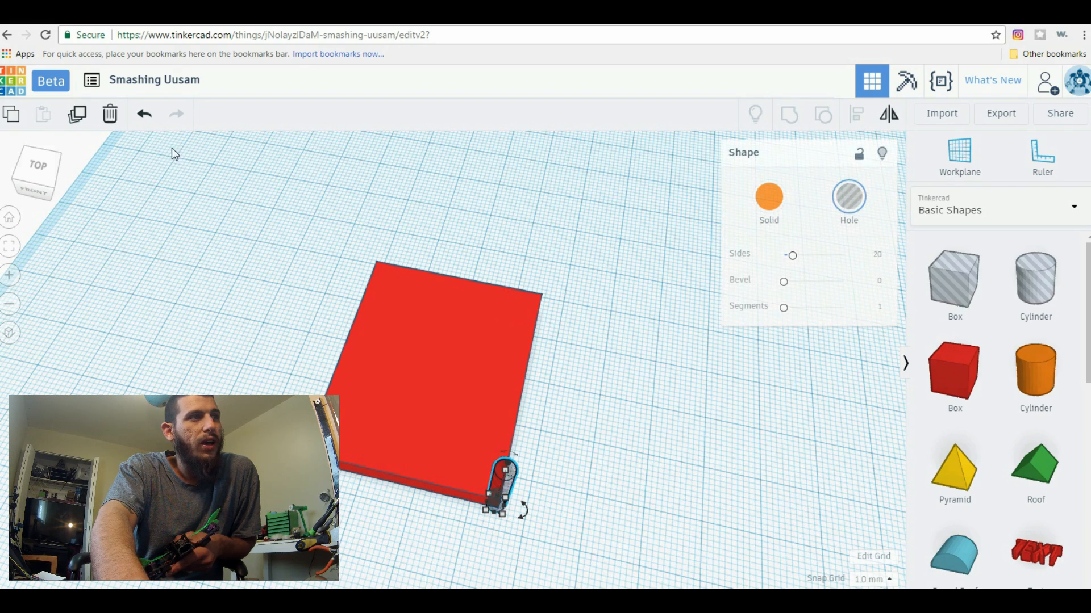
pyautogui.click(78, 116)
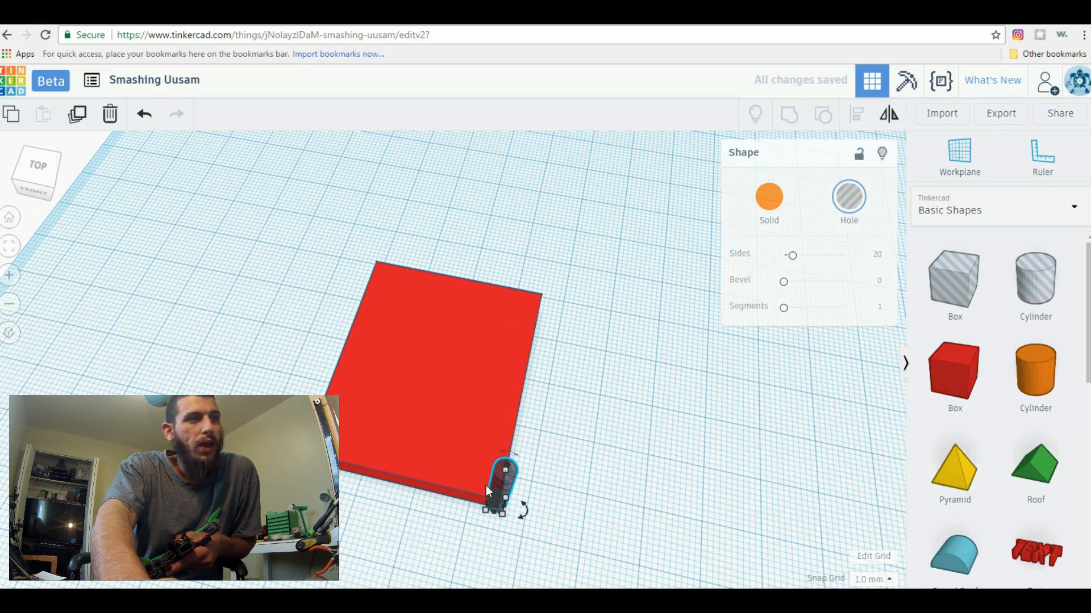
pyautogui.moveTo(498, 490); pyautogui.dragTo(292, 455)
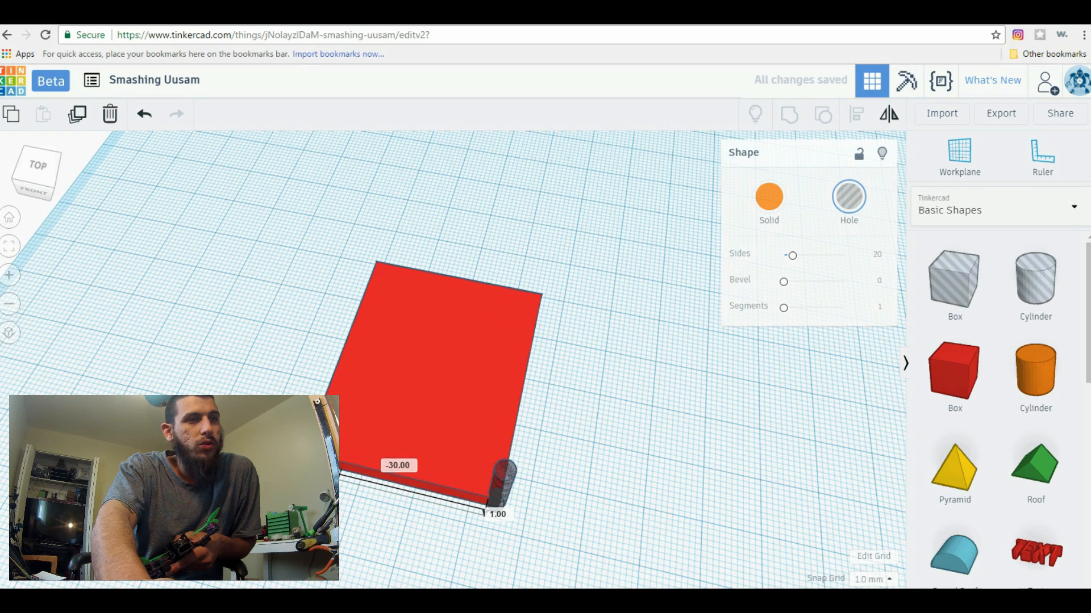
pyautogui.moveTo(502, 491); pyautogui.dragTo(541, 275)
pyautogui.keyDown('alt'); pyautogui.moveTo(505, 488); pyautogui.dragTo(372, 230); pyautogui.keyUp('alt')
# Nudge the duplicated cylinder holes so that each one overlaps its corner of the plate
pyautogui.scroll(5, 596, 506)
pyautogui.moveTo(780, 472); pyautogui.dragTo(585, 473, button='right')
pyautogui.moveTo(625, 493); pyautogui.dragTo(525, 528, button='right')
pyautogui.moveTo(413, 532); pyautogui.dragTo(459, 536, button='right')
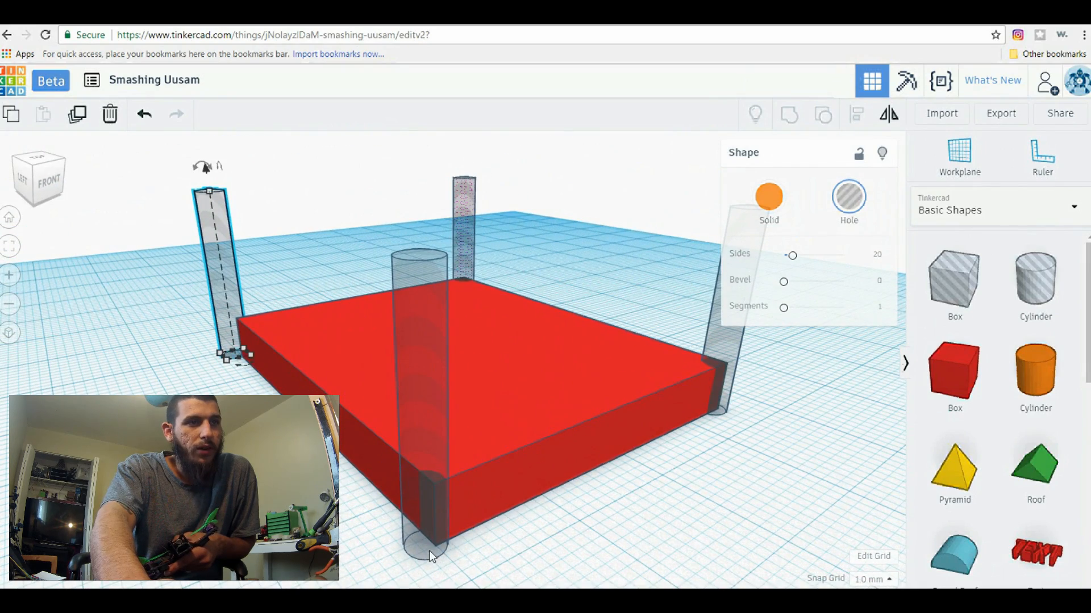
pyautogui.moveTo(430, 550); pyautogui.dragTo(438, 556)
pyautogui.click(518, 540)
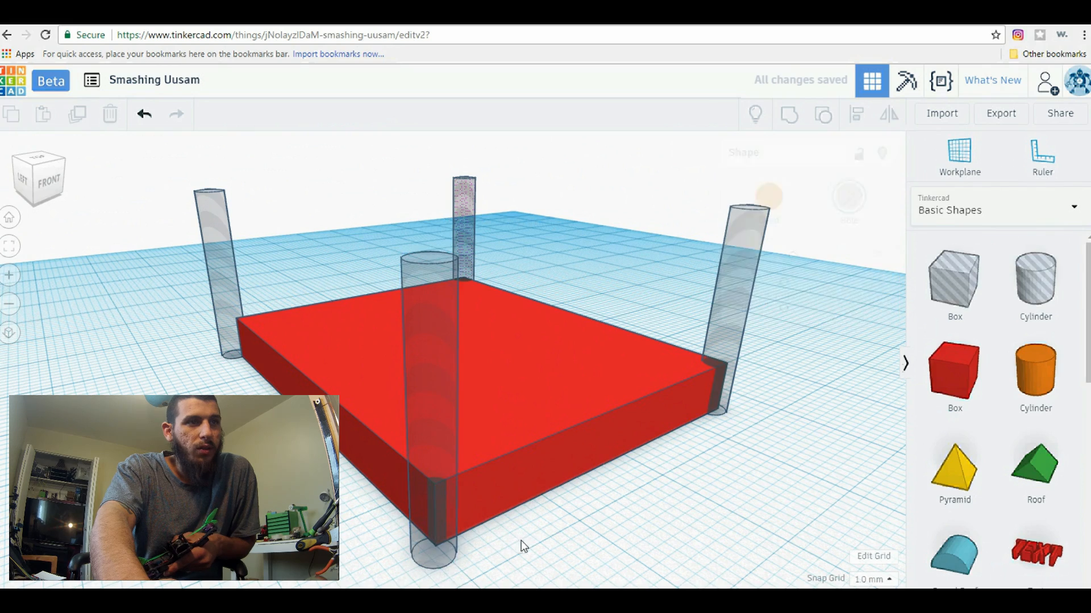
pyautogui.moveTo(425, 550); pyautogui.dragTo(434, 554)
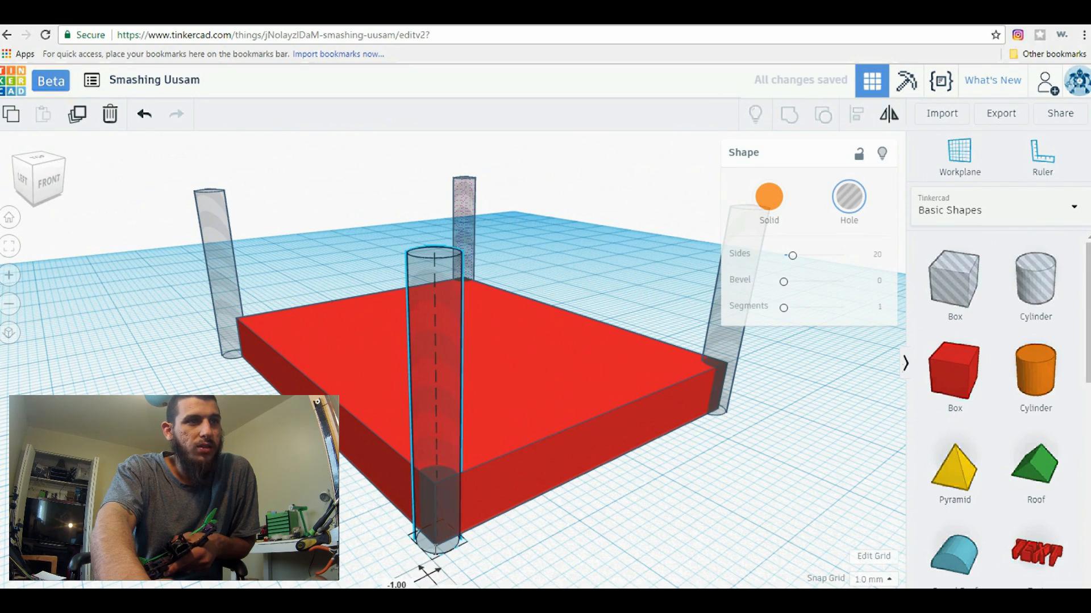
pyautogui.moveTo(485, 569); pyautogui.dragTo(384, 527, button='right')
pyautogui.moveTo(398, 530); pyautogui.dragTo(419, 515)
pyautogui.moveTo(413, 534); pyautogui.dragTo(603, 523, button='right')
pyautogui.click(430, 519)
pyautogui.moveTo(429, 519); pyautogui.dragTo(484, 519, button='right')
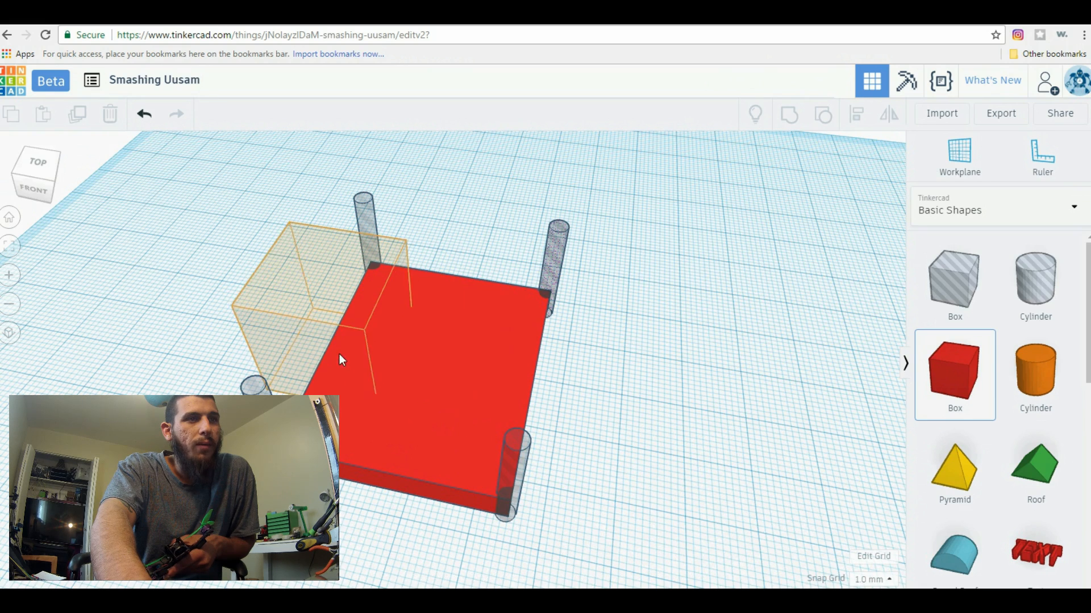
# Place a solid box over the plate, flatten it and stretch it to about 41 mm wide, enclosing all four cylinder holes
pyautogui.click(434, 381)
pyautogui.moveTo(487, 449); pyautogui.dragTo(526, 541)
pyautogui.moveTo(456, 344); pyautogui.dragTo(455, 407)
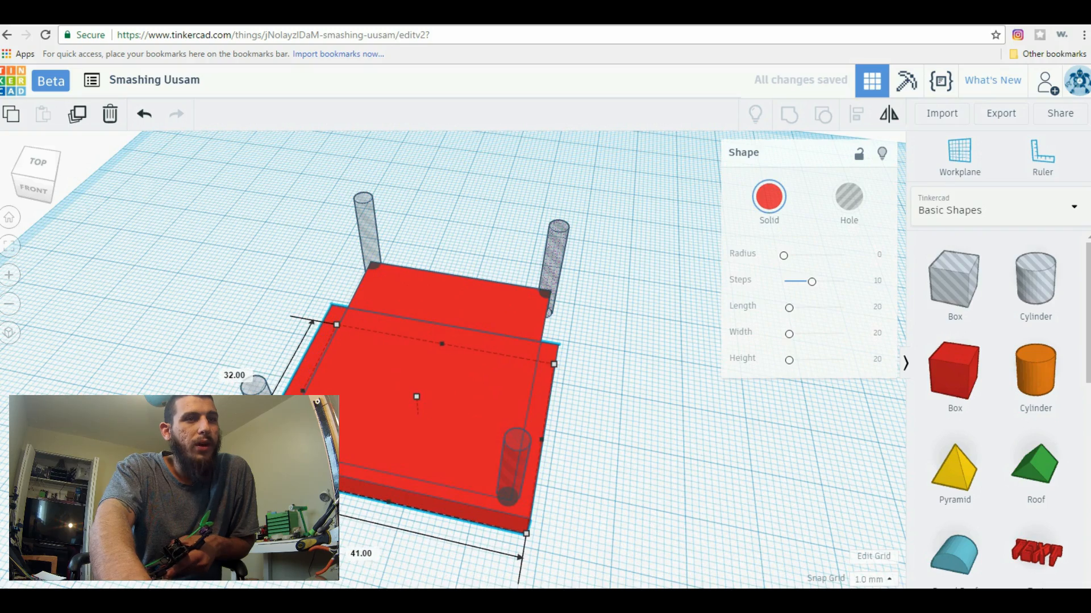
pyautogui.moveTo(264, 480); pyautogui.dragTo(264, 480)
pyautogui.moveTo(675, 421); pyautogui.dragTo(480, 453, button='right')
pyautogui.moveTo(488, 455); pyautogui.dragTo(593, 448)
pyautogui.moveTo(641, 504); pyautogui.dragTo(511, 531, button='right')
pyautogui.scroll(-3, 512, 528)
pyautogui.moveTo(572, 506); pyautogui.dragTo(463, 361, button='right')
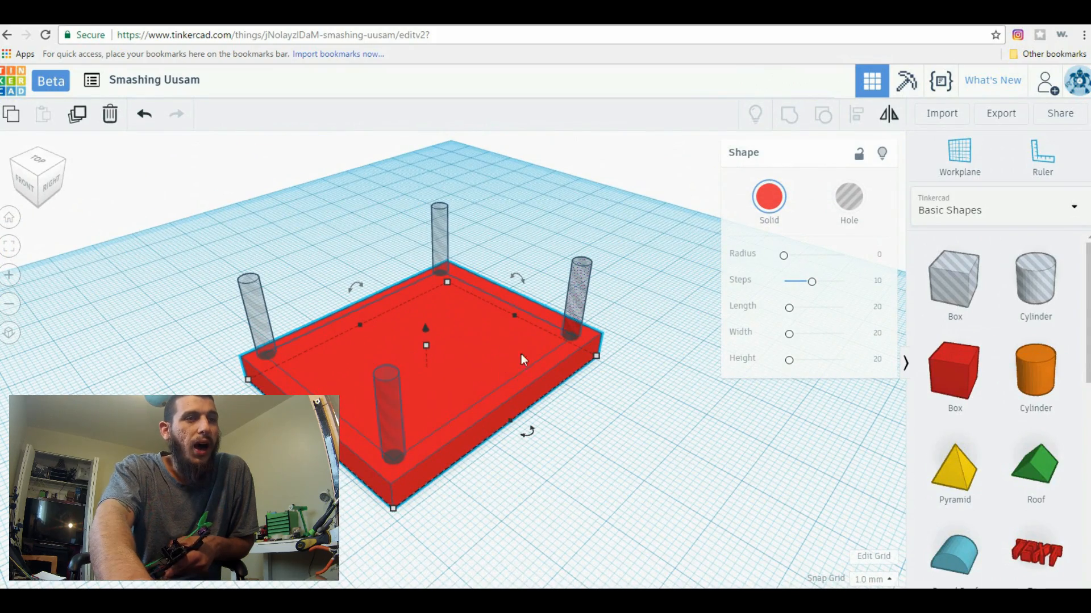
# Try different heights for the outer box, and bring both it and the original plate to 4 mm high
pyautogui.moveTo(589, 378); pyautogui.dragTo(441, 351, button='right')
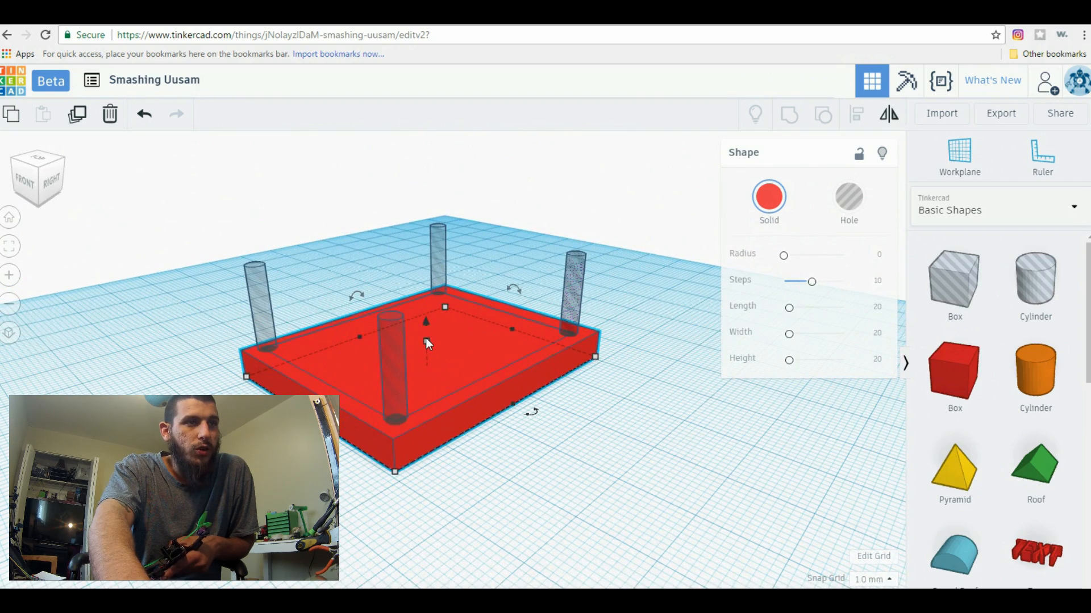
pyautogui.moveTo(427, 342)
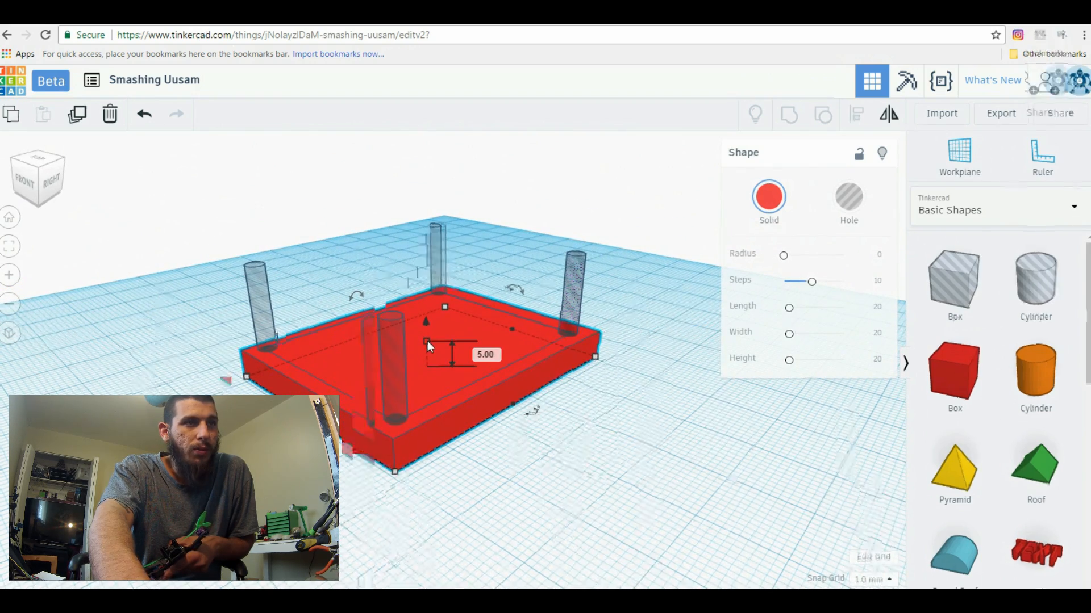
pyautogui.moveTo(427, 341)
pyautogui.mouseDown()
pyautogui.moveTo(429, 290)
pyautogui.moveTo(432, 350)
pyautogui.mouseUp()
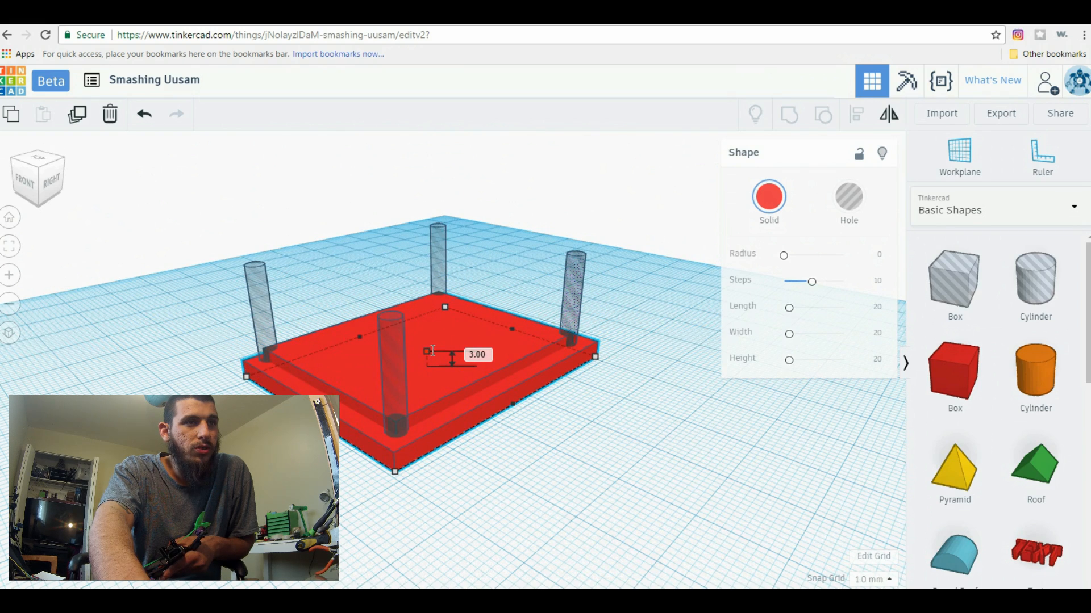
pyautogui.moveTo(432, 352); pyautogui.dragTo(434, 352)
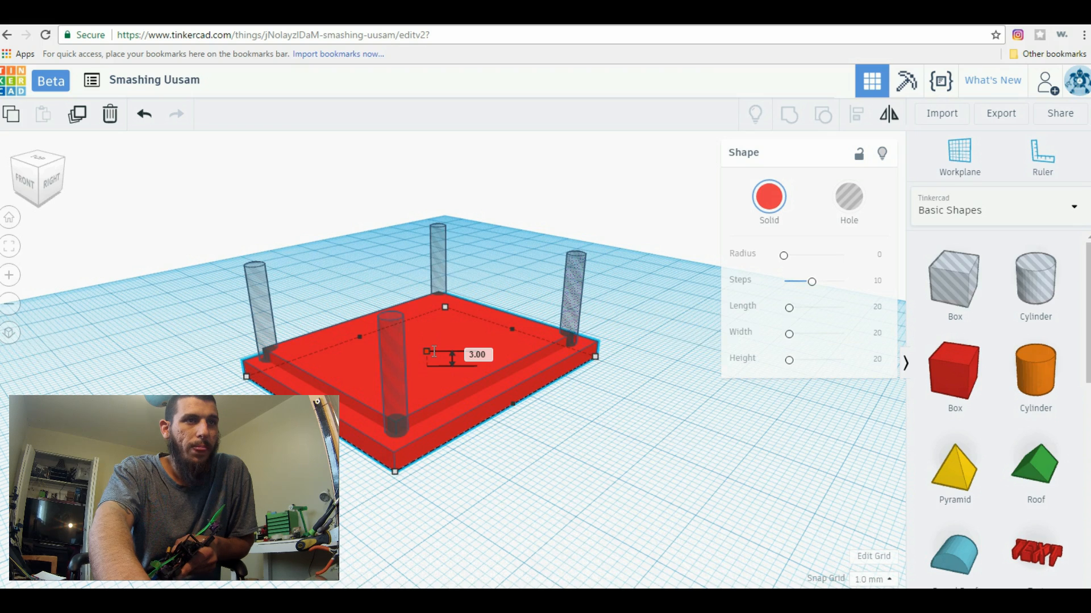
pyautogui.moveTo(432, 349); pyautogui.dragTo(433, 348)
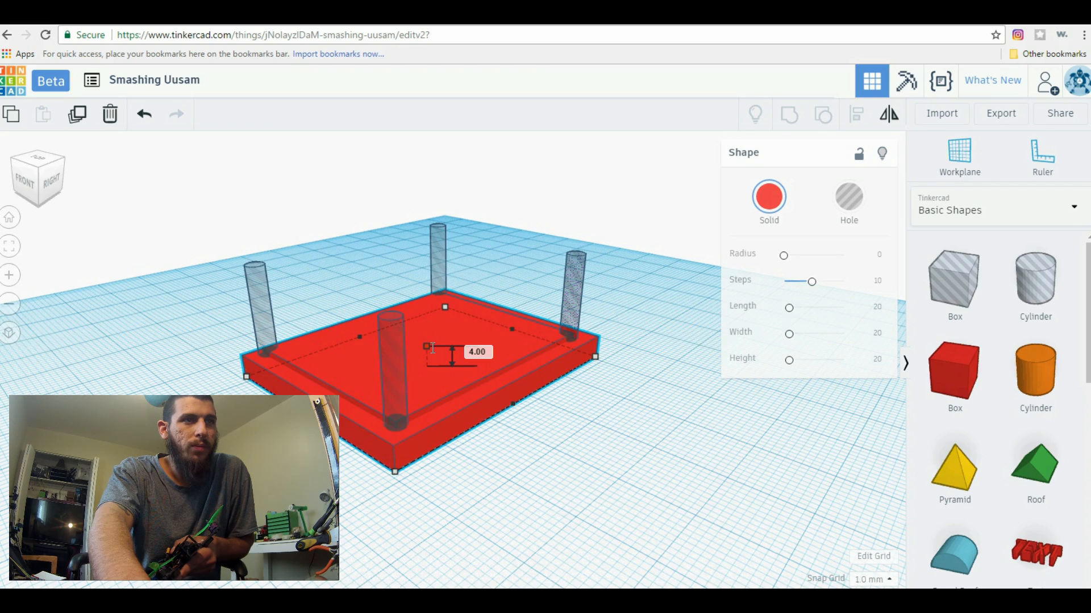
pyautogui.moveTo(432, 347); pyautogui.dragTo(431, 344)
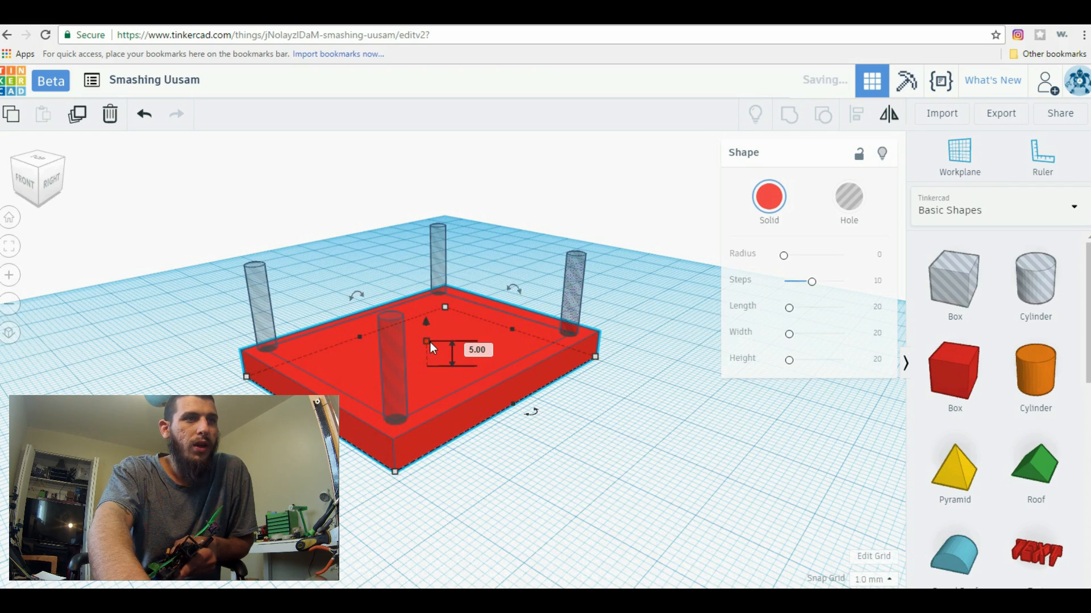
pyautogui.moveTo(427, 344)
pyautogui.mouseDown()
pyautogui.moveTo(434, 371)
pyautogui.moveTo(423, 348)
pyautogui.mouseUp()
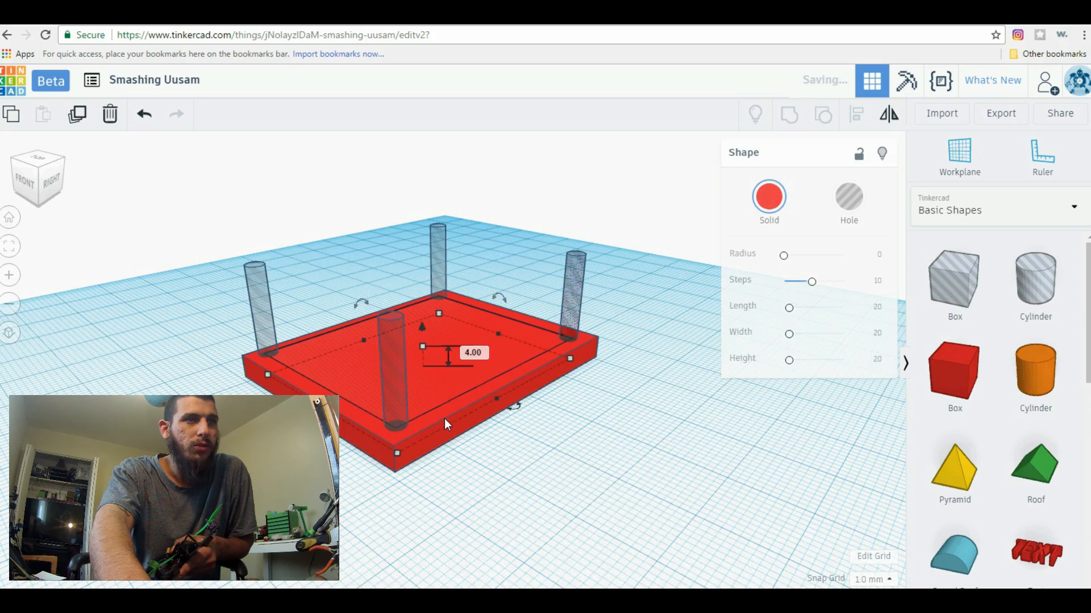
# Try a lower height for the outer box and undo that change
pyautogui.scroll(5, 504, 452)
pyautogui.moveTo(611, 463)
pyautogui.mouseDown(button='right')
pyautogui.moveTo(698, 462)
pyautogui.moveTo(711, 445)
pyautogui.moveTo(594, 463)
pyautogui.mouseUp(button='right')
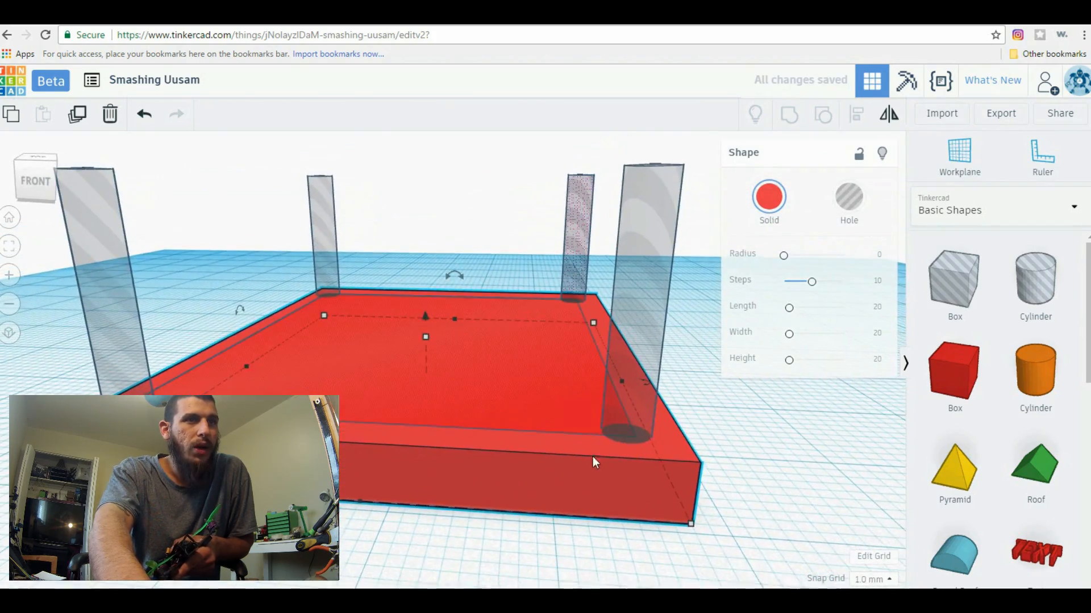
pyautogui.moveTo(791, 474); pyautogui.dragTo(423, 454, button='right')
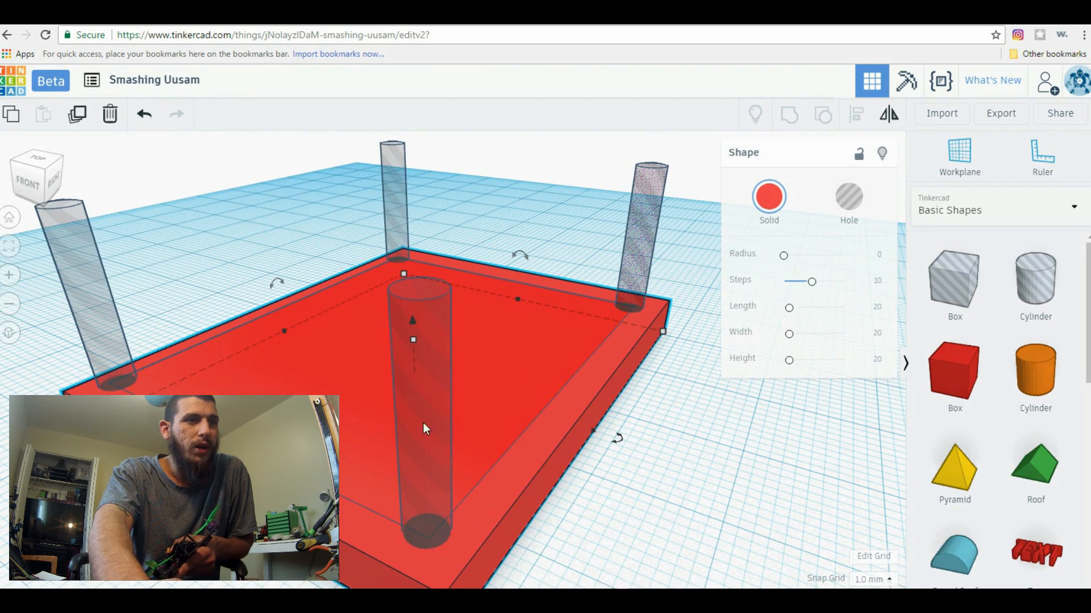
pyautogui.moveTo(415, 339)
pyautogui.mouseDown()
pyautogui.moveTo(419, 452)
pyautogui.moveTo(421, 353)
pyautogui.mouseUp()
pyautogui.scroll(-3, 496, 437)
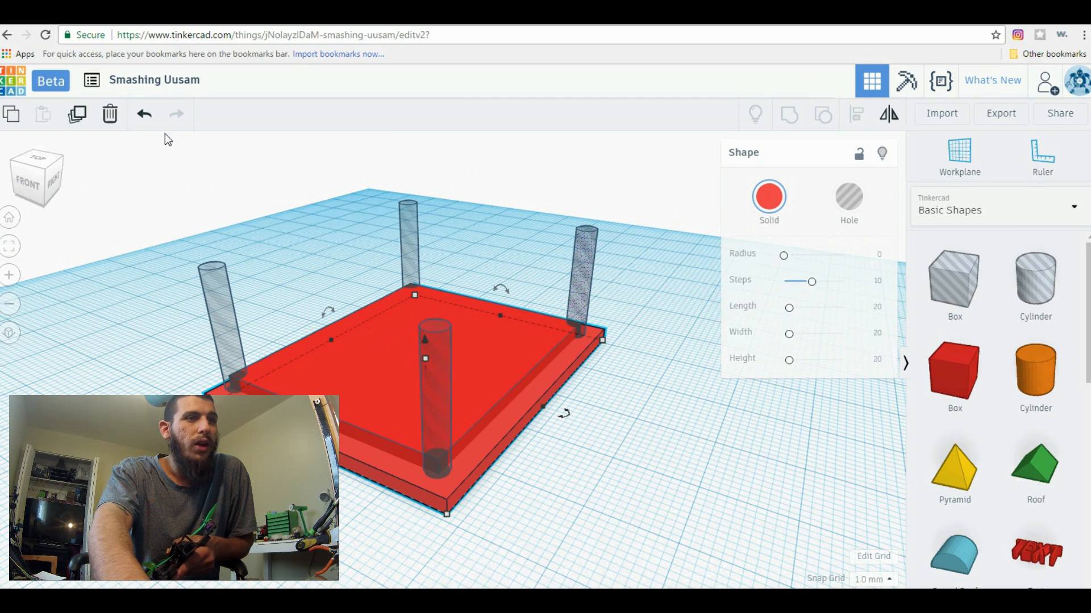
pyautogui.click(145, 124)
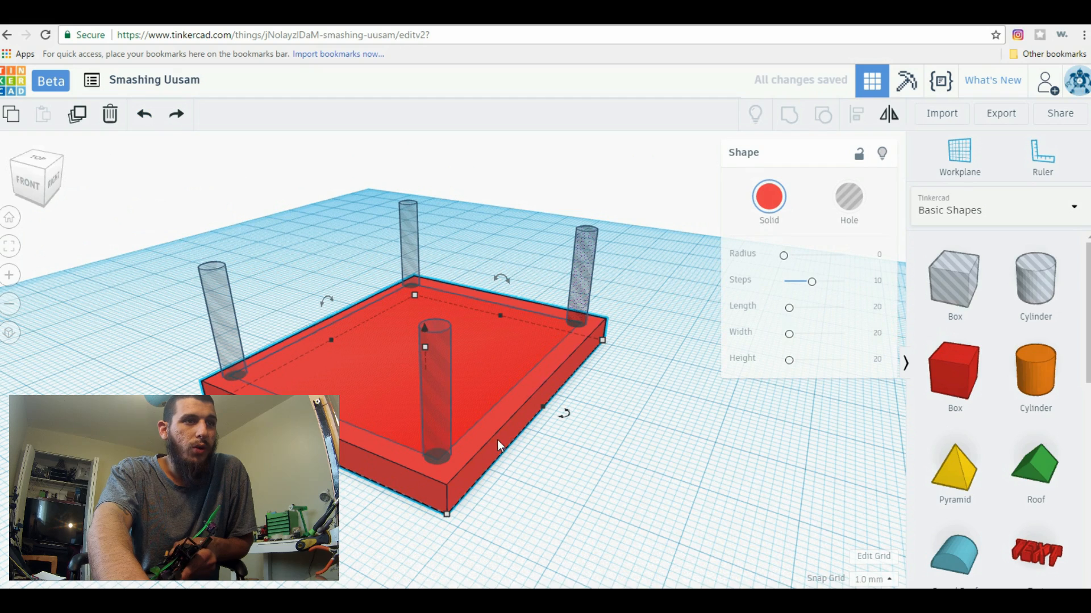
# Shorten the cylinder hole at the plate's front right corner and lower it by 4 mm so it passes through the plate
pyautogui.click(441, 426)
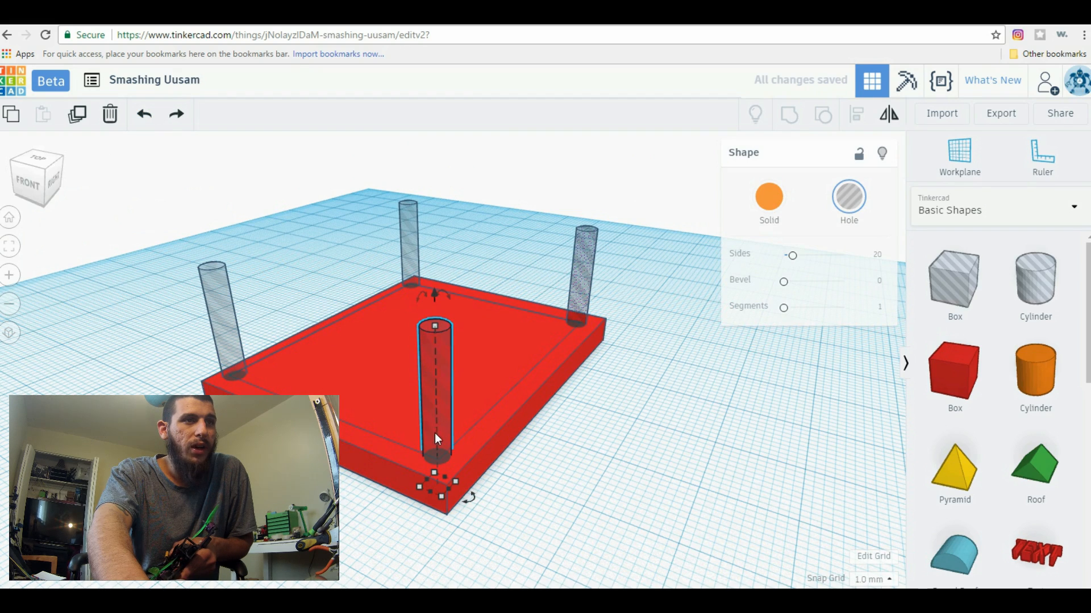
pyautogui.moveTo(436, 333); pyautogui.dragTo(444, 393)
pyautogui.moveTo(583, 448); pyautogui.dragTo(526, 420, button='right')
pyautogui.moveTo(504, 355); pyautogui.dragTo(499, 315, button='right')
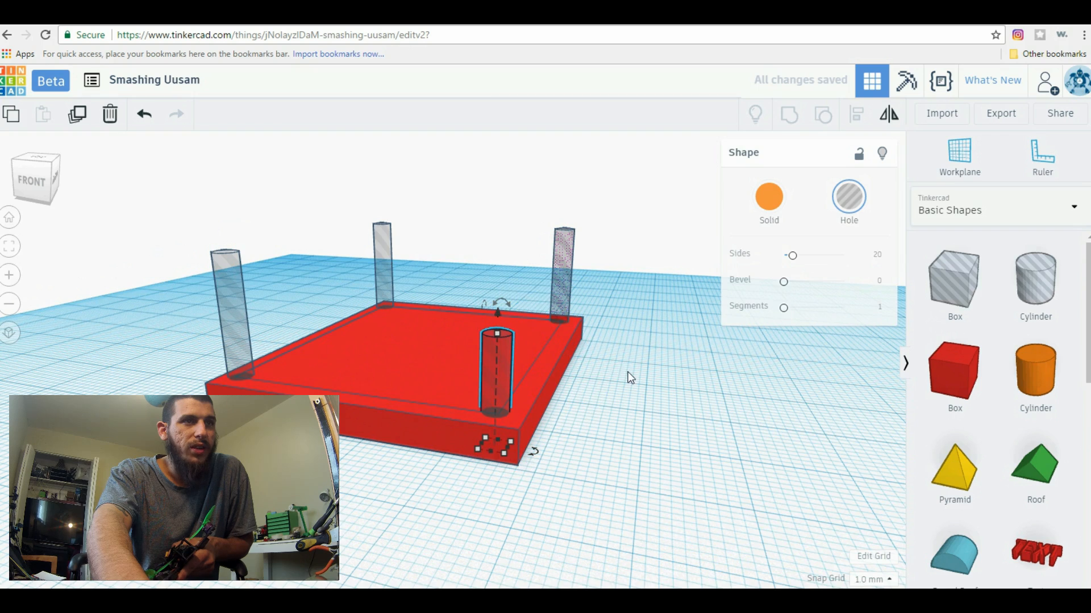
pyautogui.moveTo(628, 377); pyautogui.dragTo(621, 362, button='right')
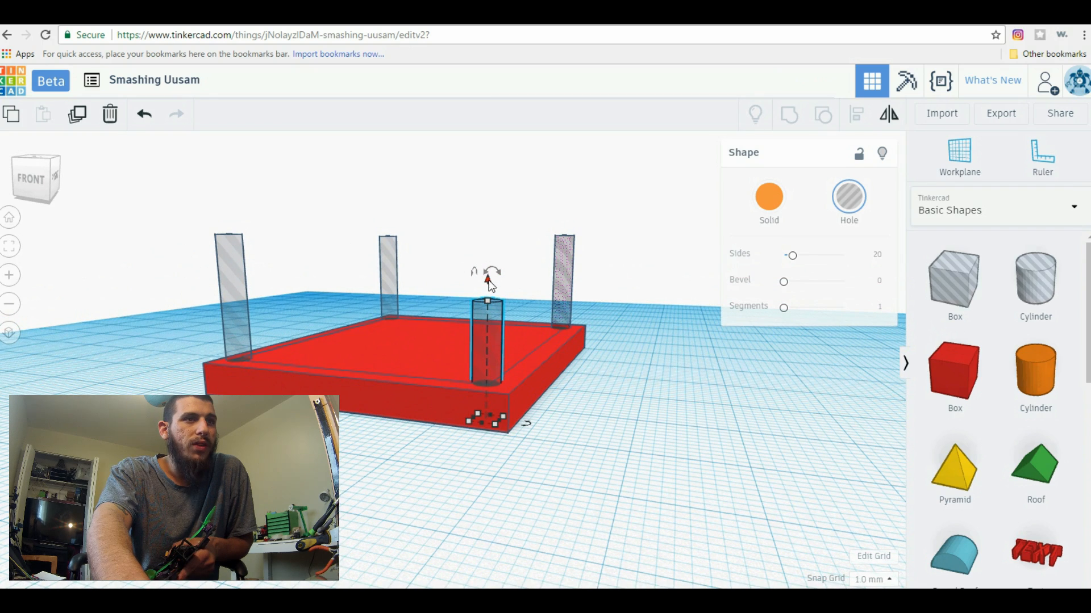
pyautogui.moveTo(489, 280); pyautogui.dragTo(495, 317)
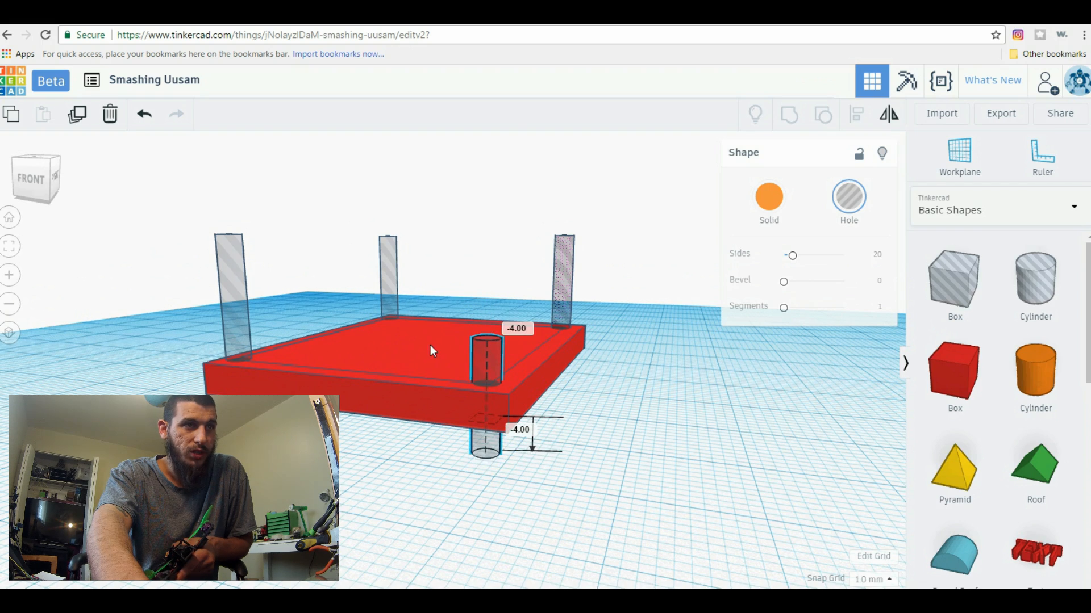
# Try moving the inner plate down by 11 mm and undo the move
pyautogui.click(438, 322)
pyautogui.moveTo(423, 333); pyautogui.dragTo(449, 397)
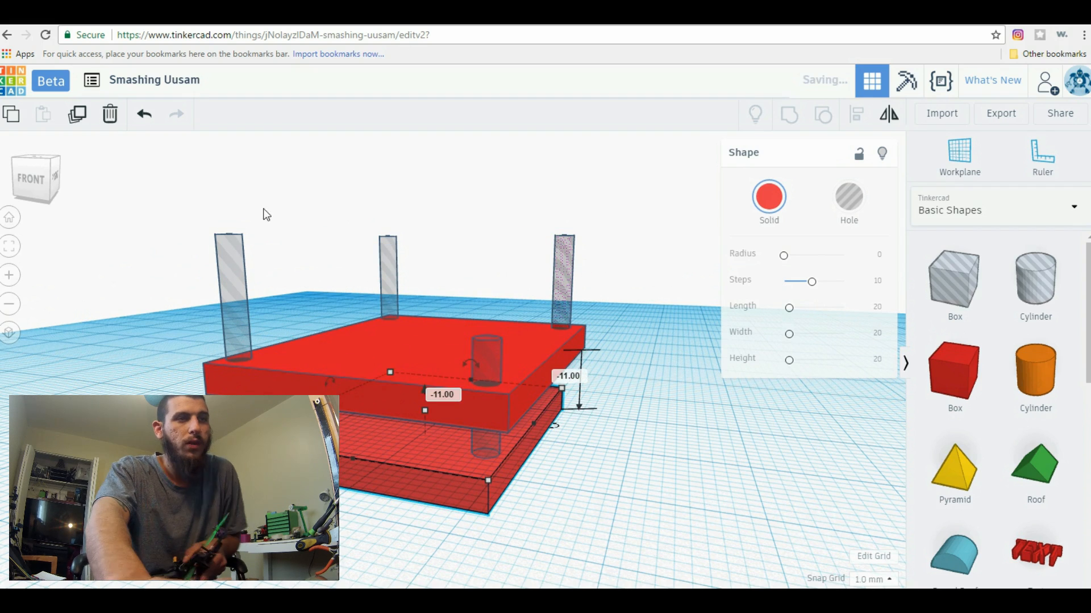
pyautogui.click(144, 114)
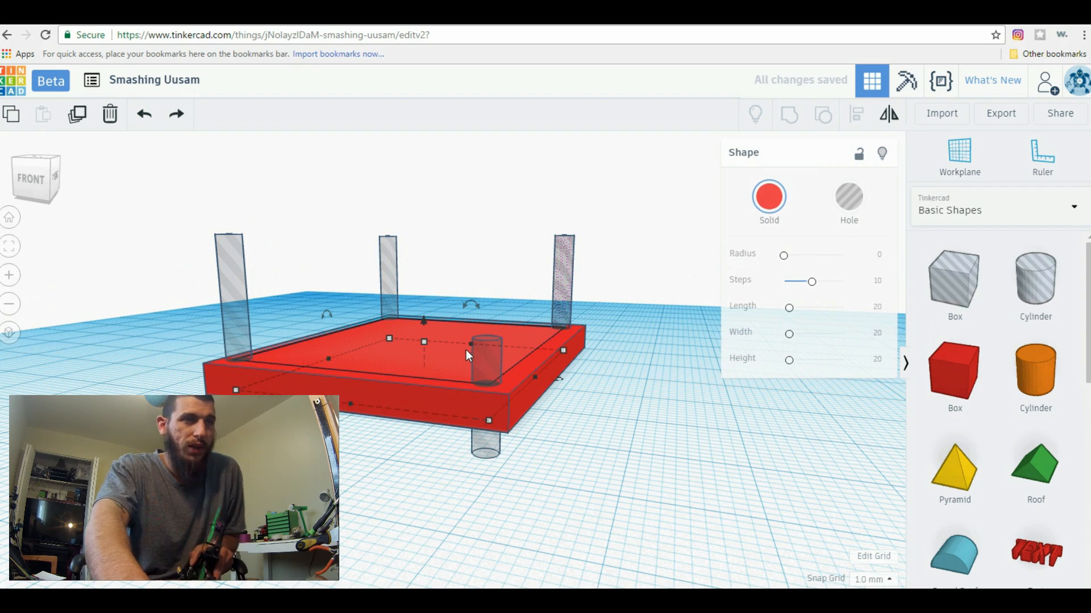
# Group both plates with the four cylinder holes to cut the corner holes through the combined plate
pyautogui.click(590, 432)
pyautogui.moveTo(594, 458); pyautogui.dragTo(533, 562, button='right')
pyautogui.moveTo(314, 249); pyautogui.dragTo(279, 223)
pyautogui.click(790, 125)
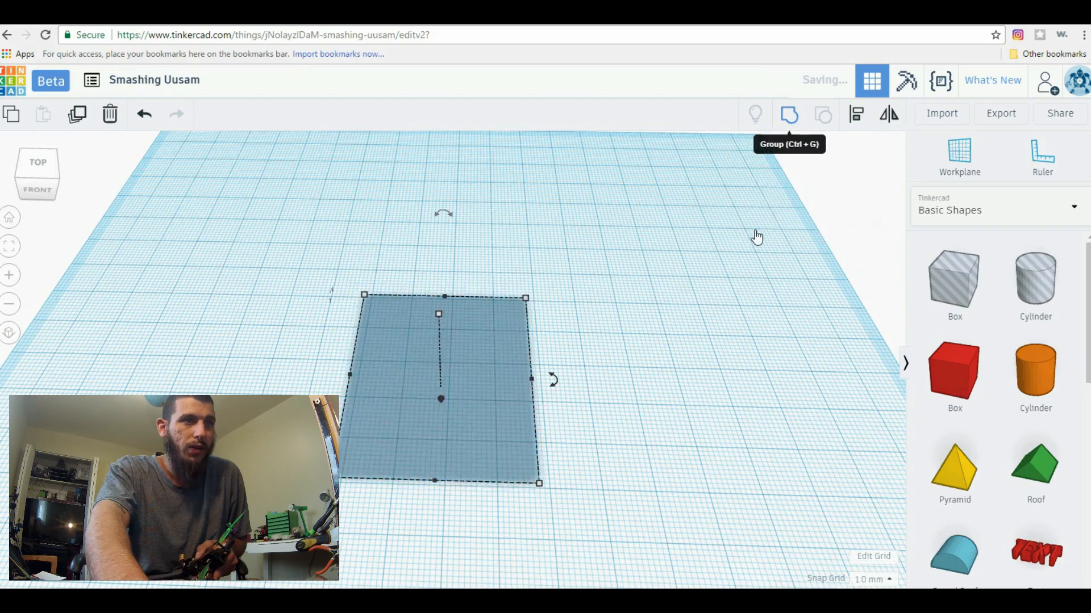
# Place a 20 mm hole box over the plate's back edge between the two back corner holes
pyautogui.moveTo(605, 415); pyautogui.dragTo(565, 409, button='right')
pyautogui.scroll(3, 640, 412)
pyautogui.moveTo(641, 411); pyautogui.dragTo(521, 413, button='right')
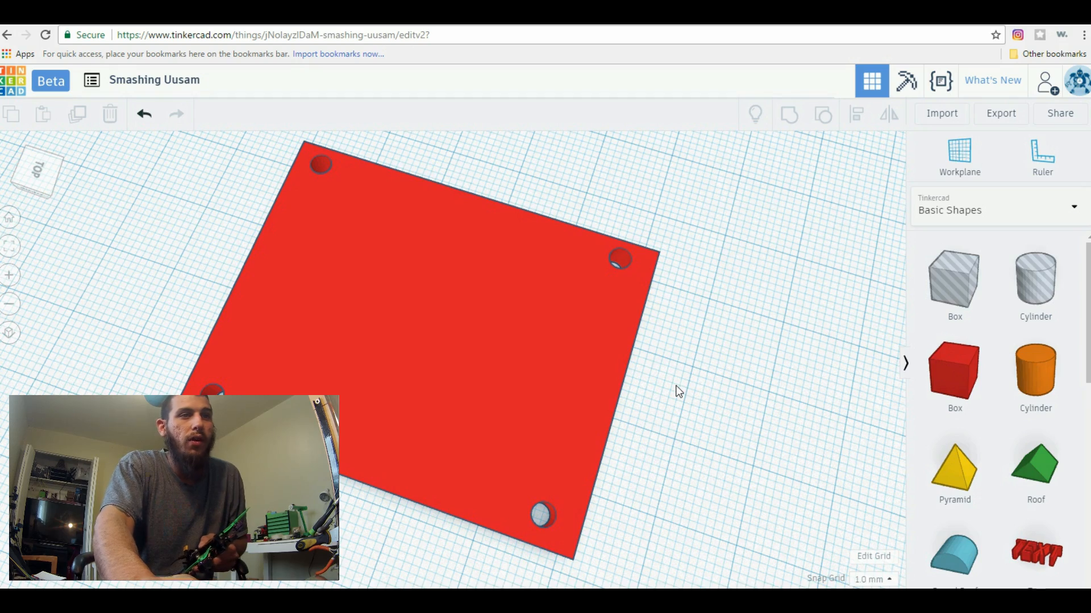
pyautogui.moveTo(679, 390); pyautogui.dragTo(720, 511, button='right')
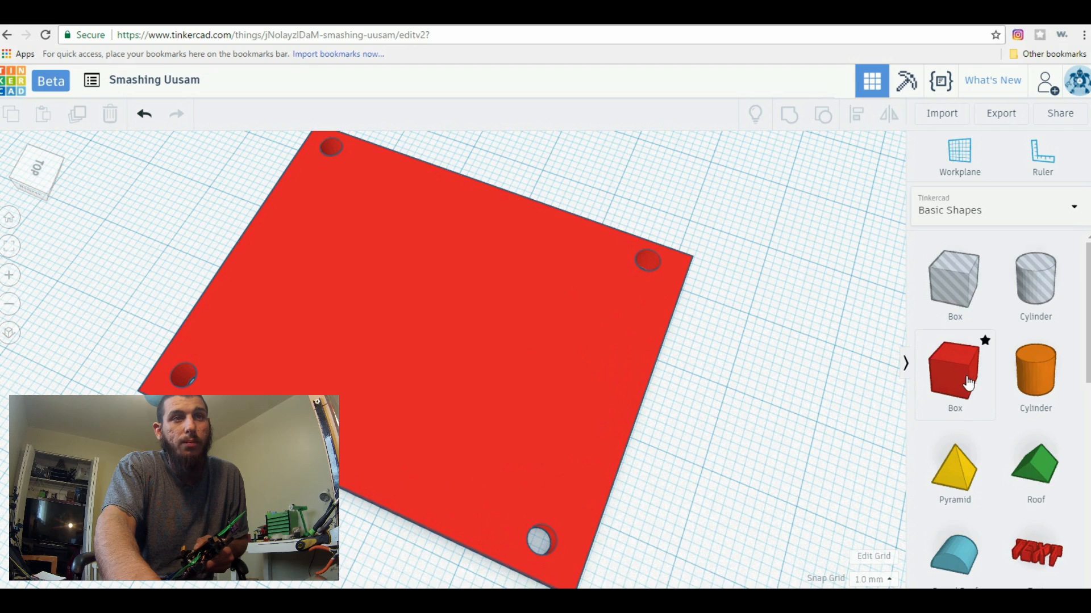
pyautogui.moveTo(957, 289); pyautogui.dragTo(549, 388)
pyautogui.moveTo(737, 455); pyautogui.dragTo(694, 507, button='right')
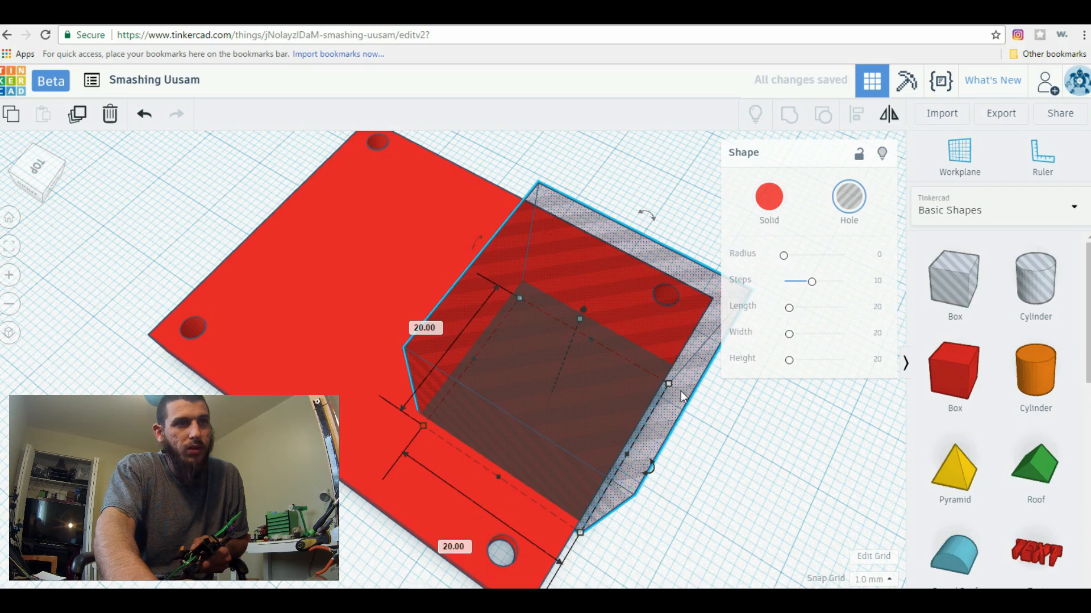
pyautogui.moveTo(725, 534); pyautogui.dragTo(646, 544, button='right')
pyautogui.moveTo(629, 518); pyautogui.dragTo(626, 481, button='right')
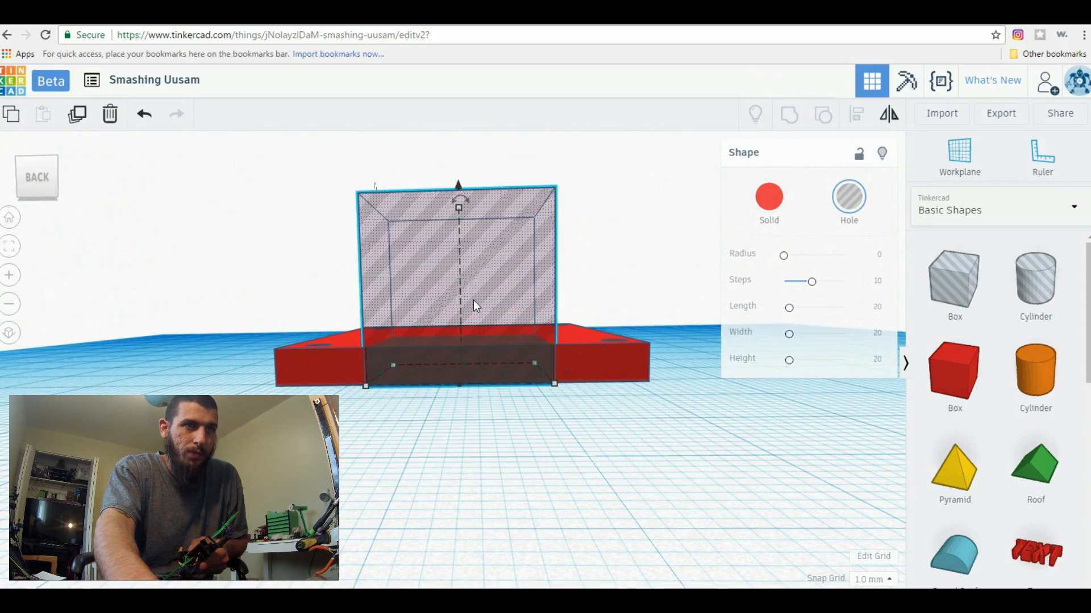
# Shift the hole box 1 mm sideways along the plate's back edge
pyautogui.moveTo(473, 298); pyautogui.dragTo(502, 397)
pyautogui.moveTo(544, 495); pyautogui.dragTo(539, 516, button='right')
pyautogui.scroll(-3, 500, 491)
pyautogui.moveTo(502, 490); pyautogui.dragTo(492, 380)
pyautogui.moveTo(704, 448); pyautogui.dragTo(692, 471, button='right')
pyautogui.moveTo(475, 403); pyautogui.dragTo(717, 342, button='right')
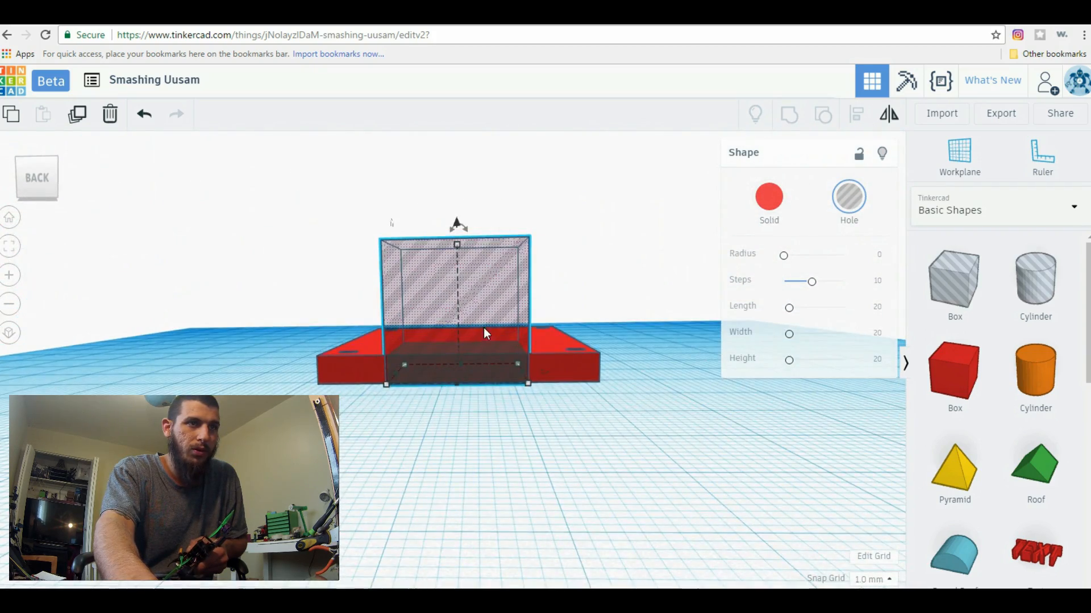
pyautogui.moveTo(470, 337); pyautogui.dragTo(480, 338)
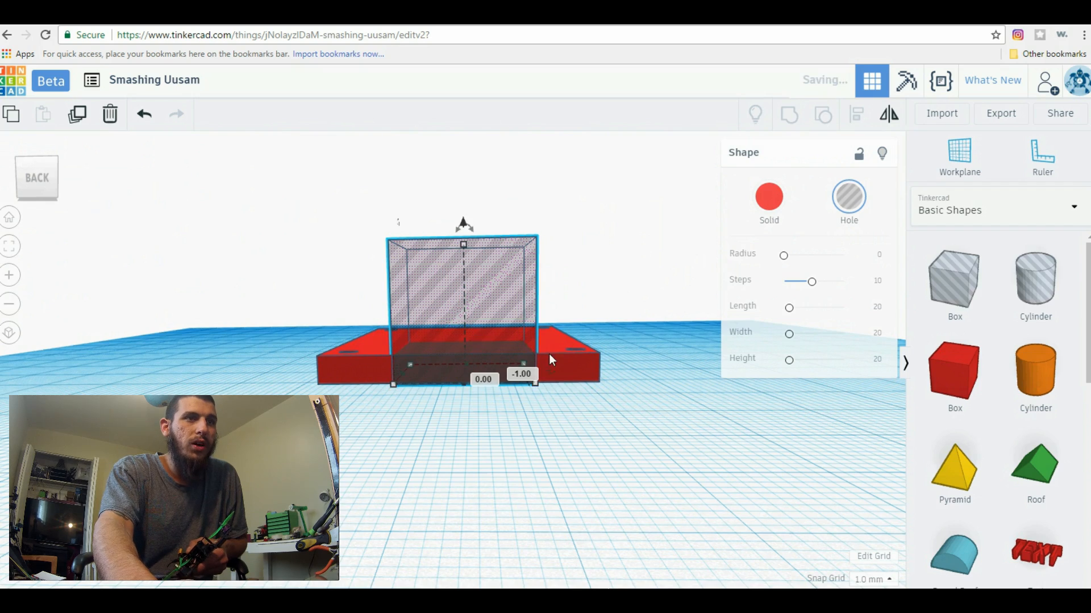
# Nudge the hole box 1 mm inward so its outer face lines up with the plate's back edge
pyautogui.moveTo(655, 377); pyautogui.dragTo(549, 498, button='right')
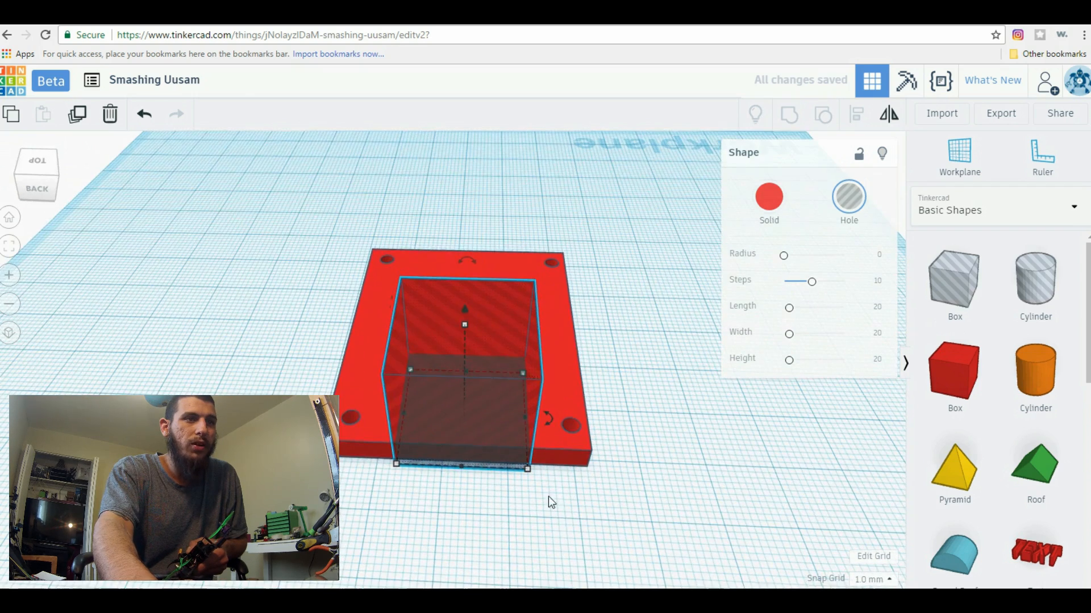
pyautogui.click(547, 526)
pyautogui.moveTo(547, 530); pyautogui.dragTo(487, 455, button='right')
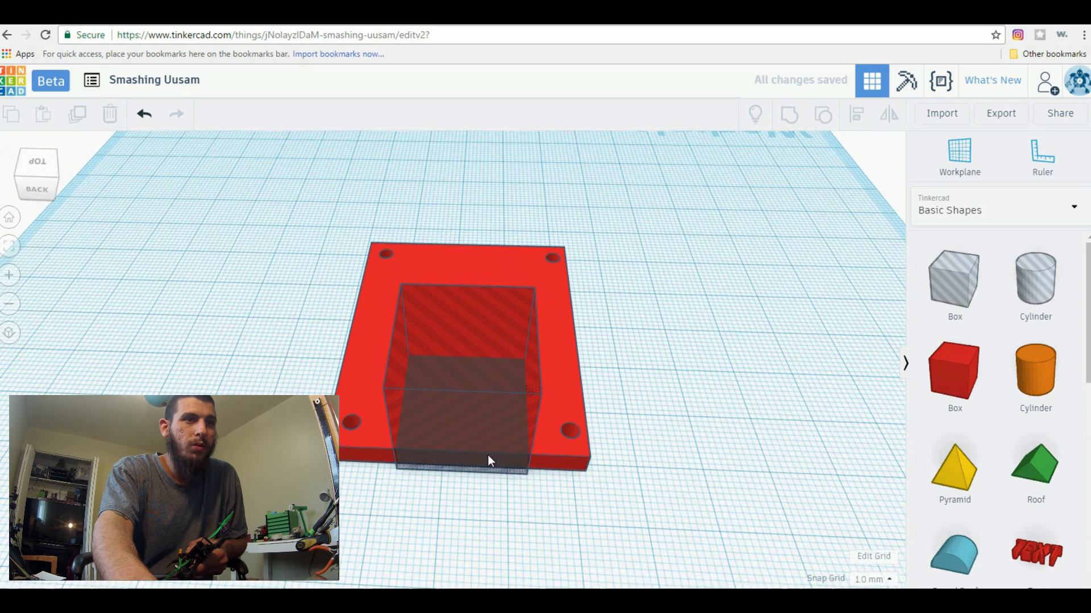
pyautogui.click(494, 437)
pyautogui.press('Down')
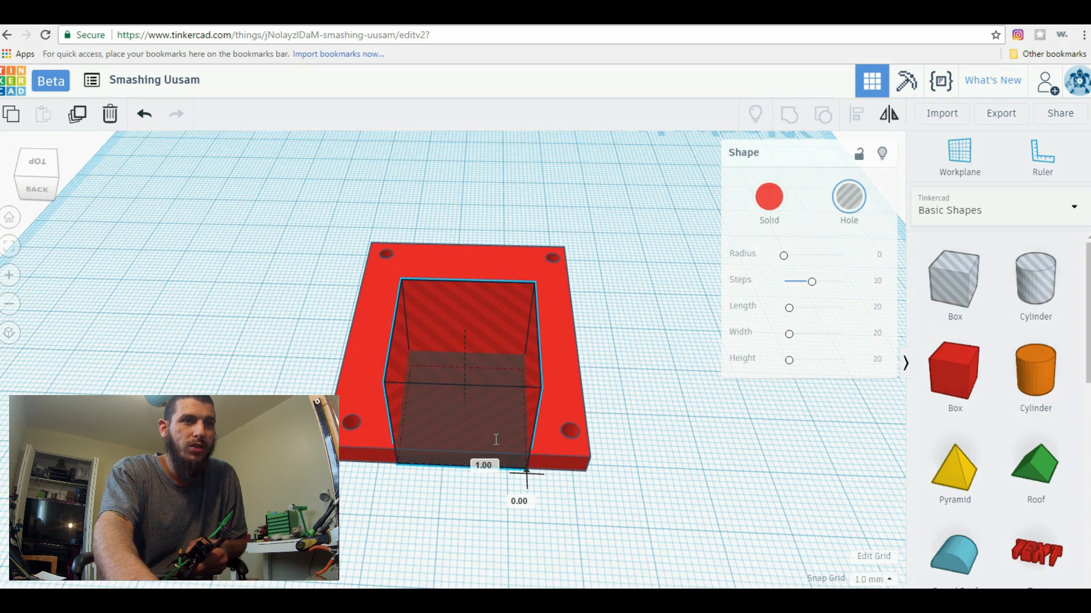
# Group the hole box with the plate to cut a rectangular notch into the back edge
pyautogui.scroll(2, 726, 480)
pyautogui.moveTo(726, 476); pyautogui.dragTo(408, 479, button='right')
pyautogui.moveTo(686, 507); pyautogui.dragTo(478, 476, button='right')
pyautogui.hotkey('ctrl', 'a')
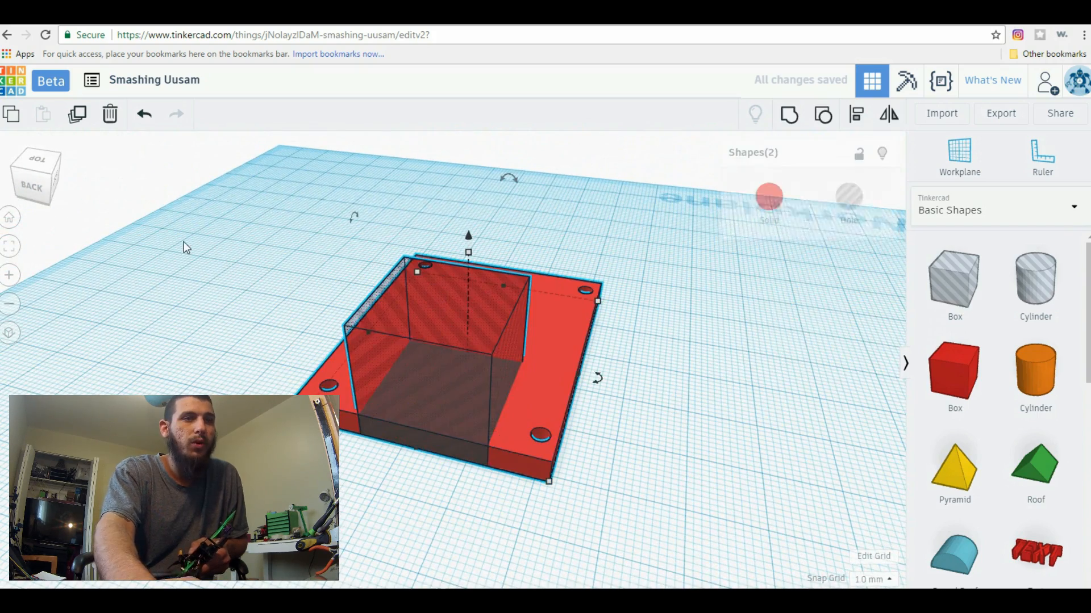
pyautogui.click(789, 114)
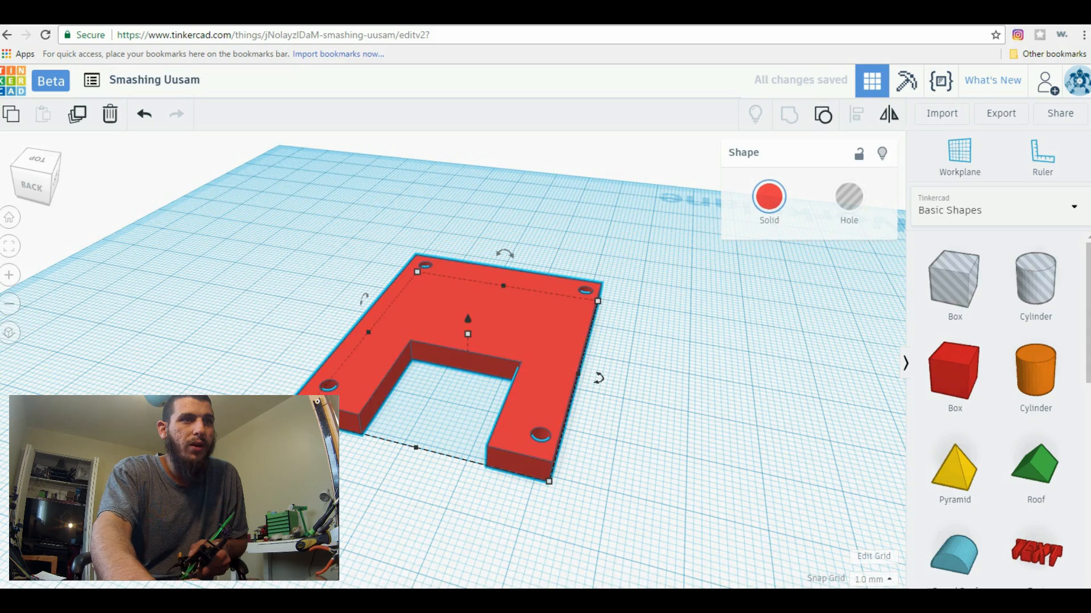
# Place a solid box on the plate in front of the notch, 7 mm high, with a footprint of about 25 by 19 mm
pyautogui.moveTo(629, 461); pyautogui.dragTo(530, 532, button='right')
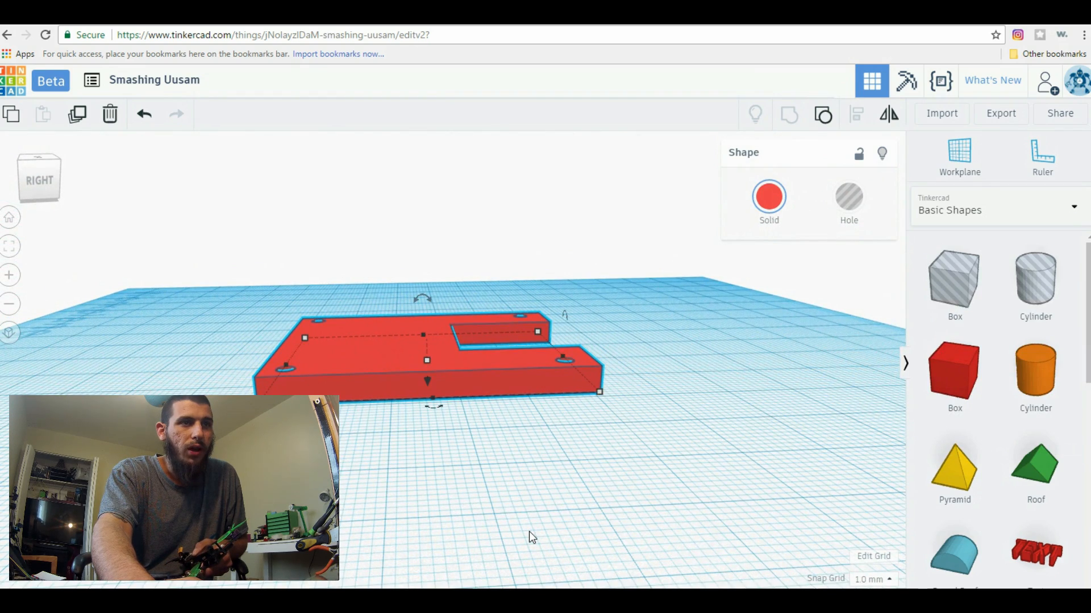
pyautogui.moveTo(529, 531); pyautogui.dragTo(534, 452, button='right')
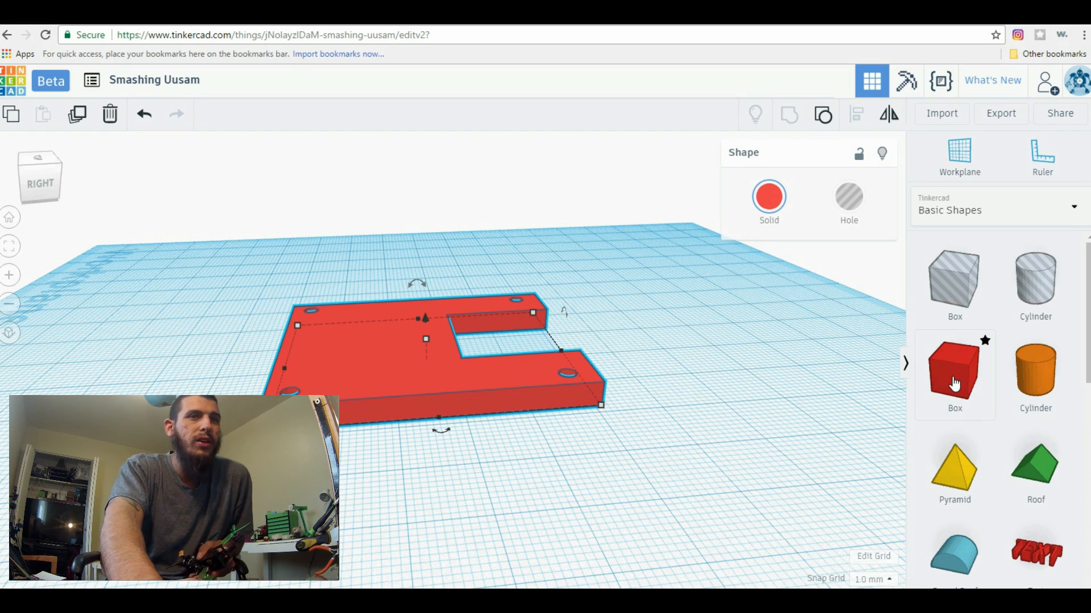
pyautogui.moveTo(783, 404); pyautogui.dragTo(768, 421, button='right')
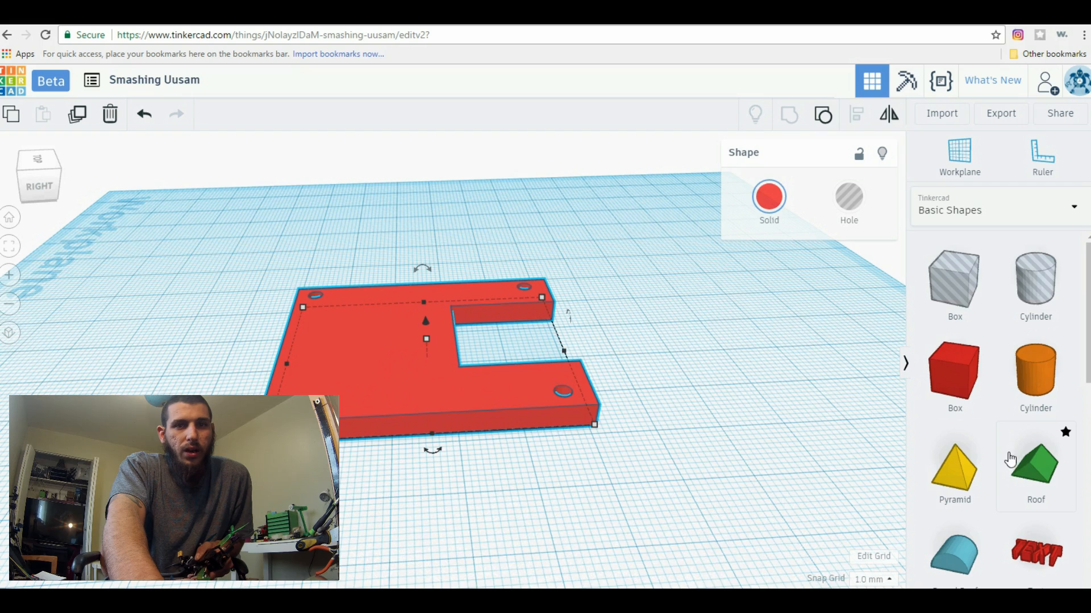
pyautogui.click(958, 400)
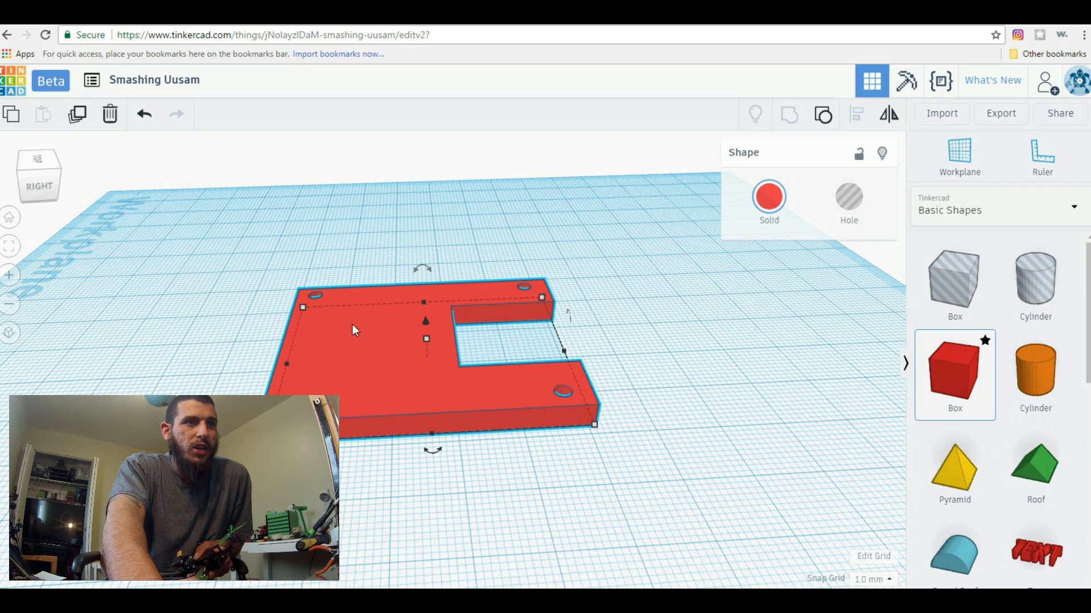
pyautogui.click(397, 356)
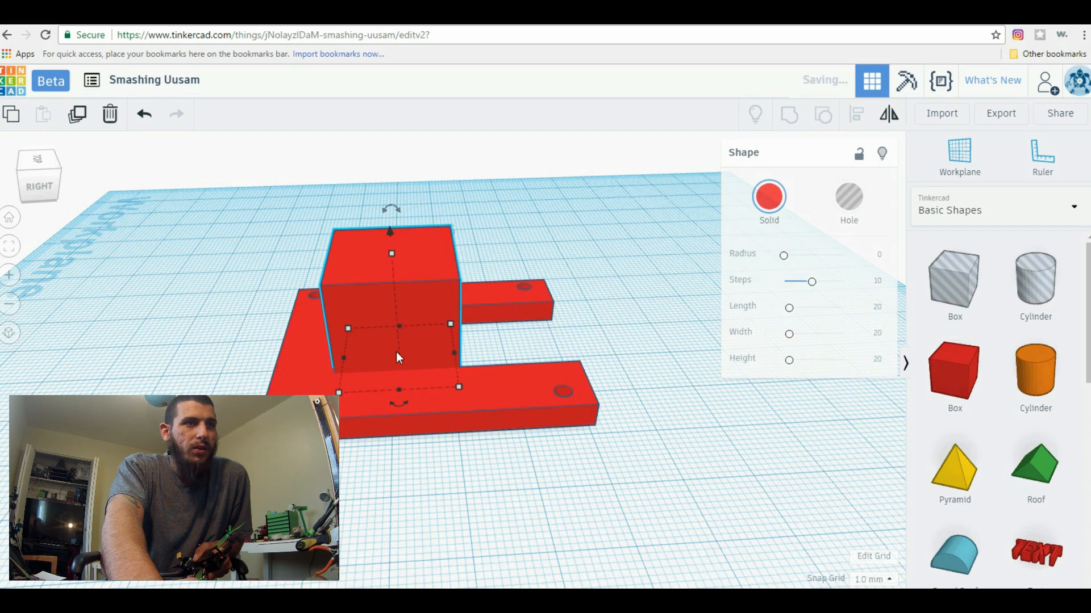
pyautogui.moveTo(391, 254); pyautogui.dragTo(391, 322)
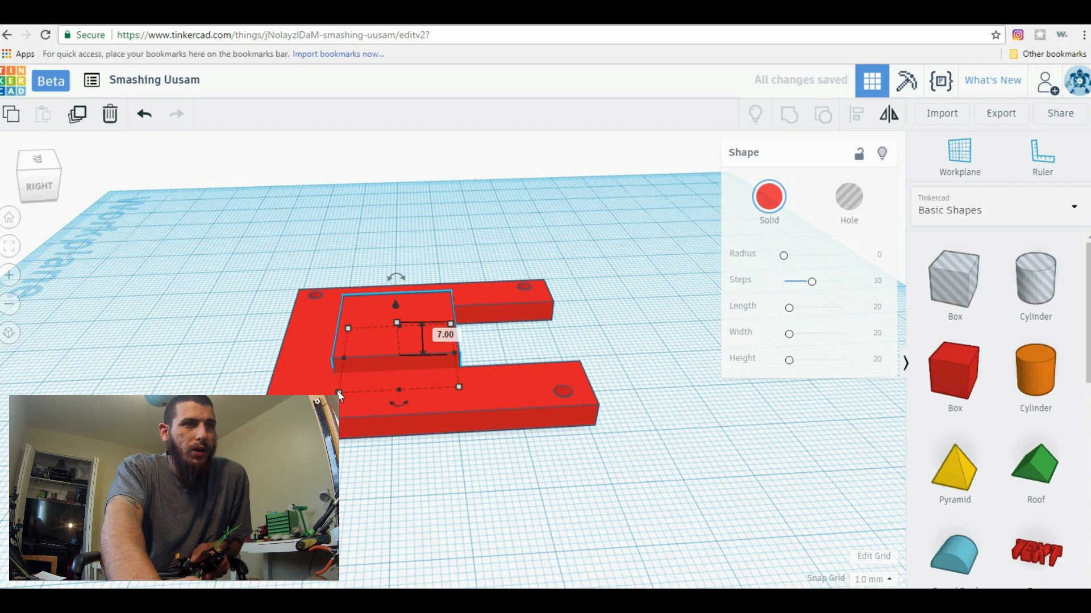
pyautogui.moveTo(337, 391); pyautogui.dragTo(309, 390)
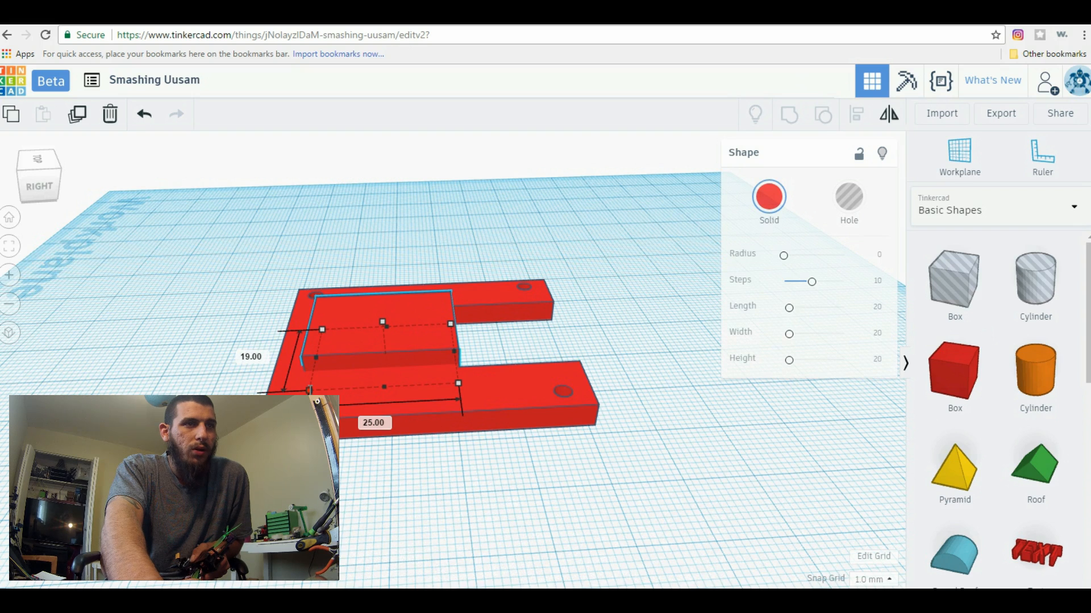
pyautogui.moveTo(309, 390); pyautogui.dragTo(310, 390)
# Place a second solid box over the raised block in front of the notch
pyautogui.moveTo(673, 332); pyautogui.dragTo(889, 346, button='right')
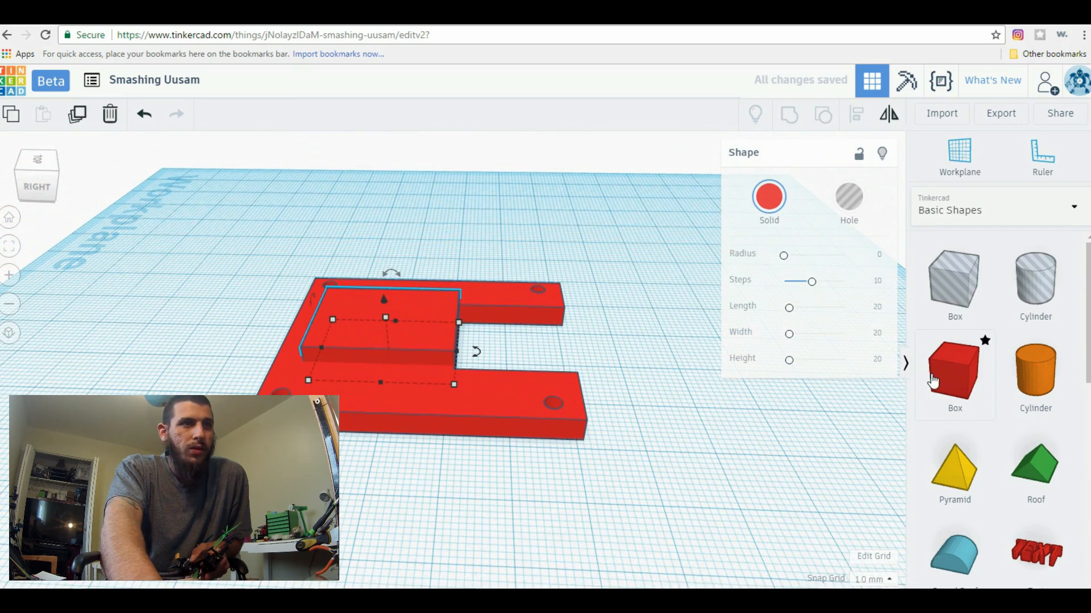
pyautogui.moveTo(961, 382); pyautogui.dragTo(400, 349)
pyautogui.moveTo(587, 328); pyautogui.dragTo(500, 472, button='right')
pyautogui.scroll(3, 547, 283)
pyautogui.moveTo(548, 283); pyautogui.dragTo(403, 397, button='right')
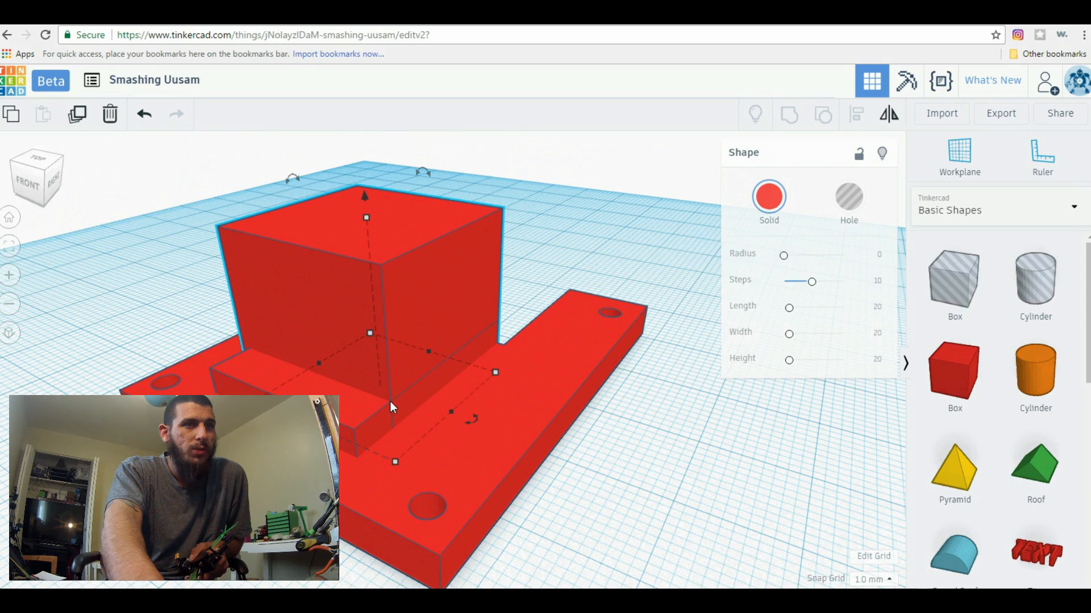
pyautogui.moveTo(398, 400); pyautogui.dragTo(451, 449, button='right')
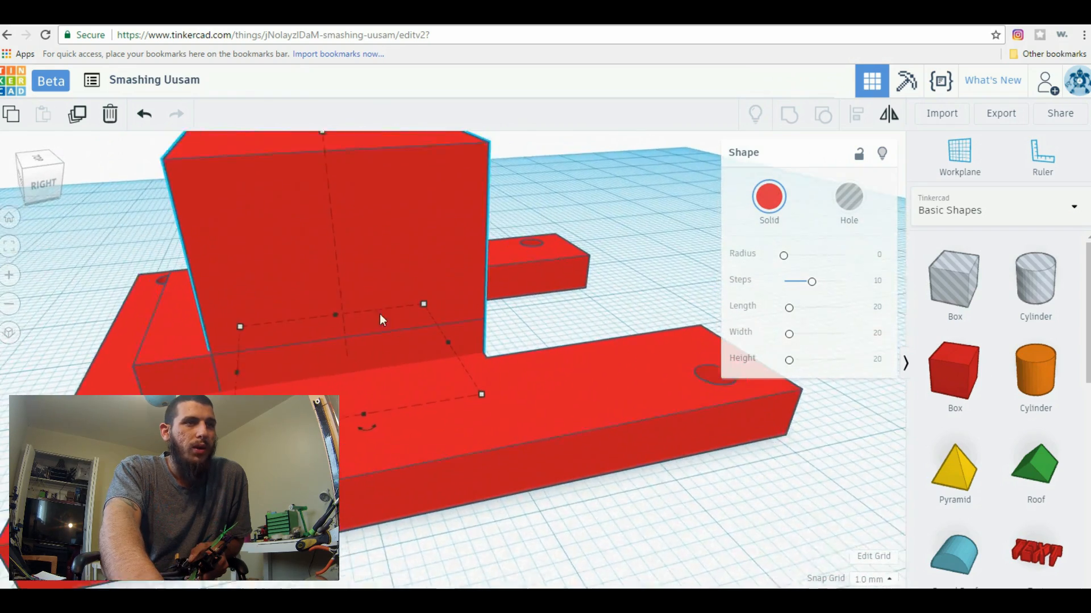
# Reduce the second box's height to 11 mm and stretch it towards the plate's front edge
pyautogui.moveTo(345, 173); pyautogui.dragTo(357, 262)
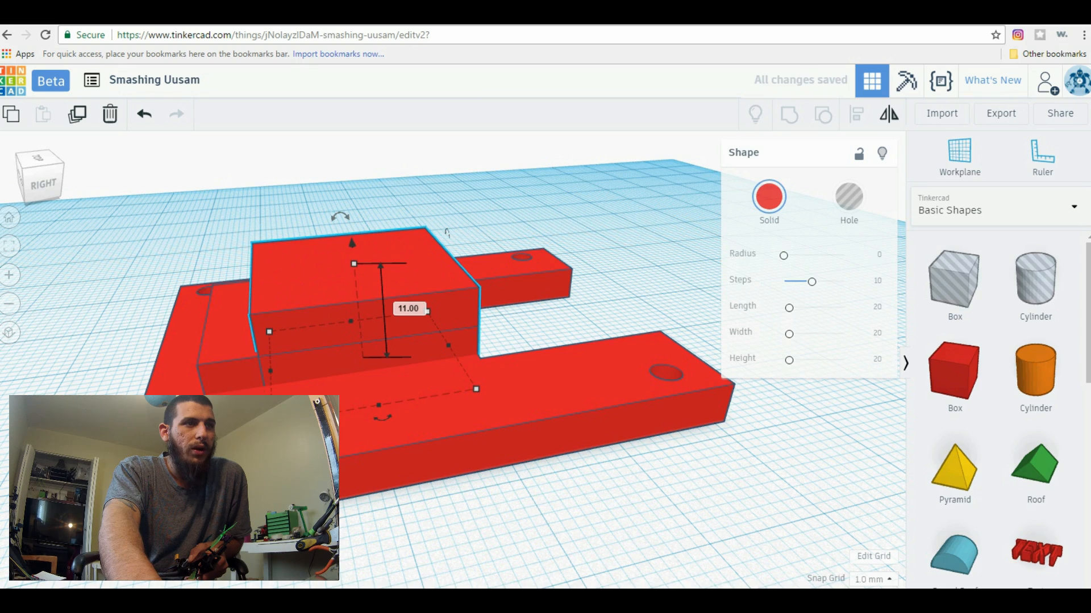
pyautogui.moveTo(273, 423); pyautogui.dragTo(213, 432)
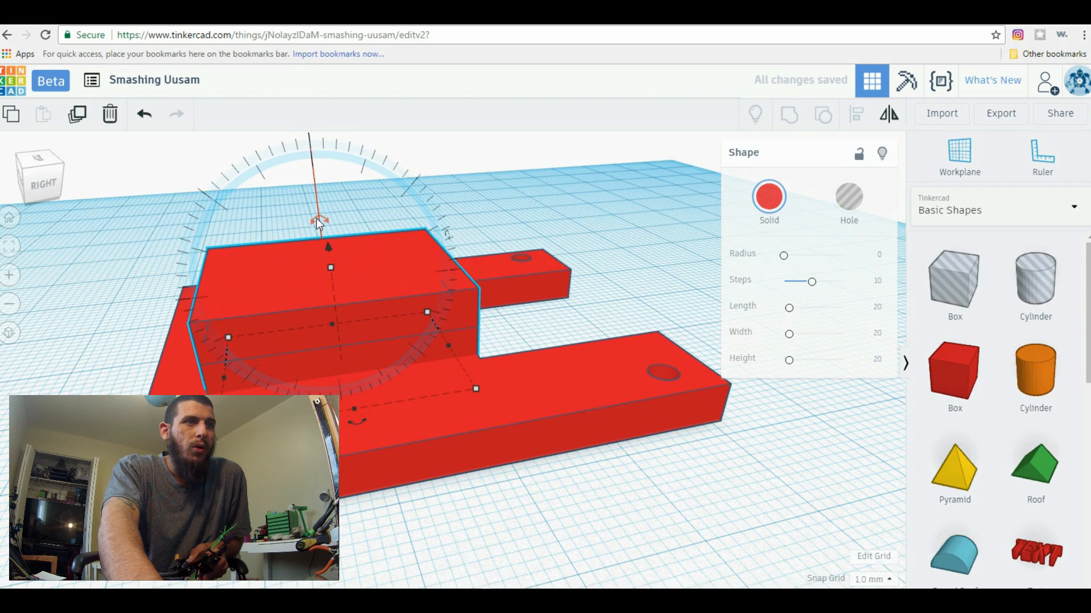
pyautogui.scroll(-4, 316, 218)
pyautogui.scroll(1, 366, 257)
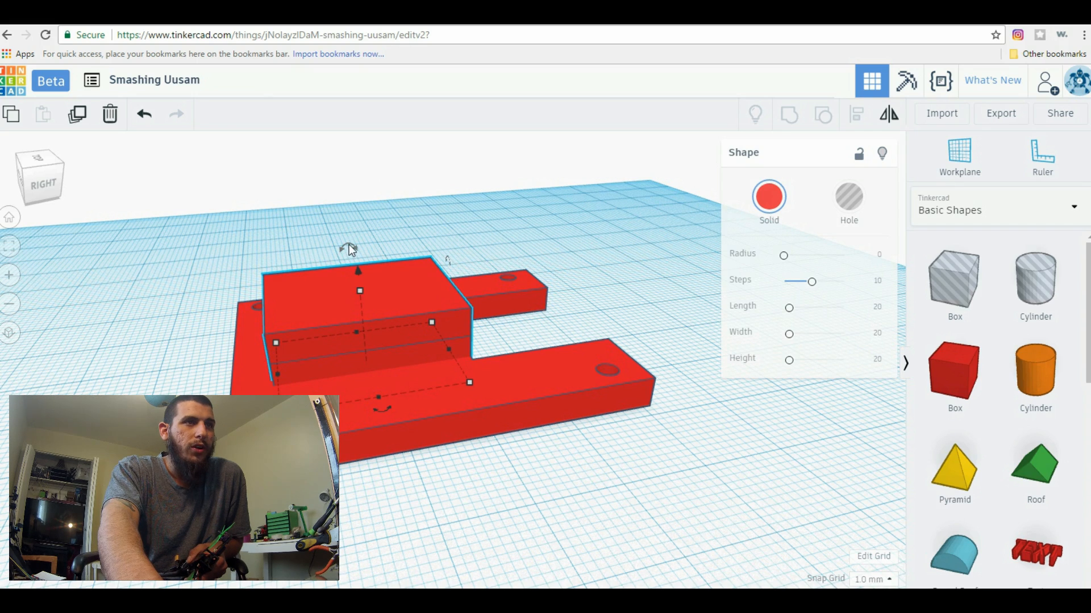
# Tilt the second box by 30 degrees so it slopes up toward the notch
pyautogui.moveTo(328, 222); pyautogui.dragTo(265, 183)
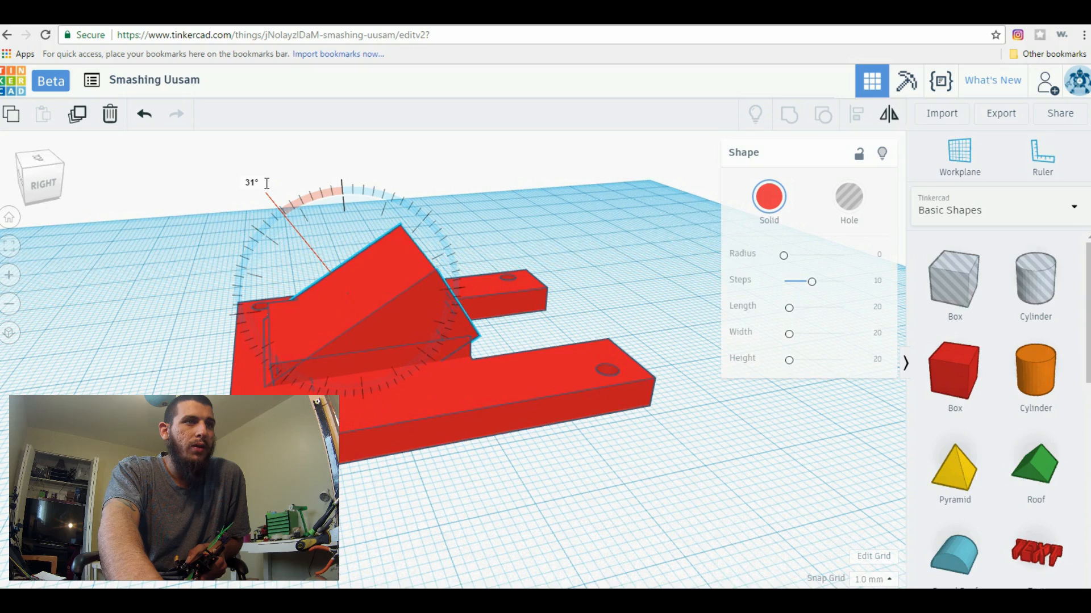
pyautogui.moveTo(268, 181); pyautogui.dragTo(267, 182)
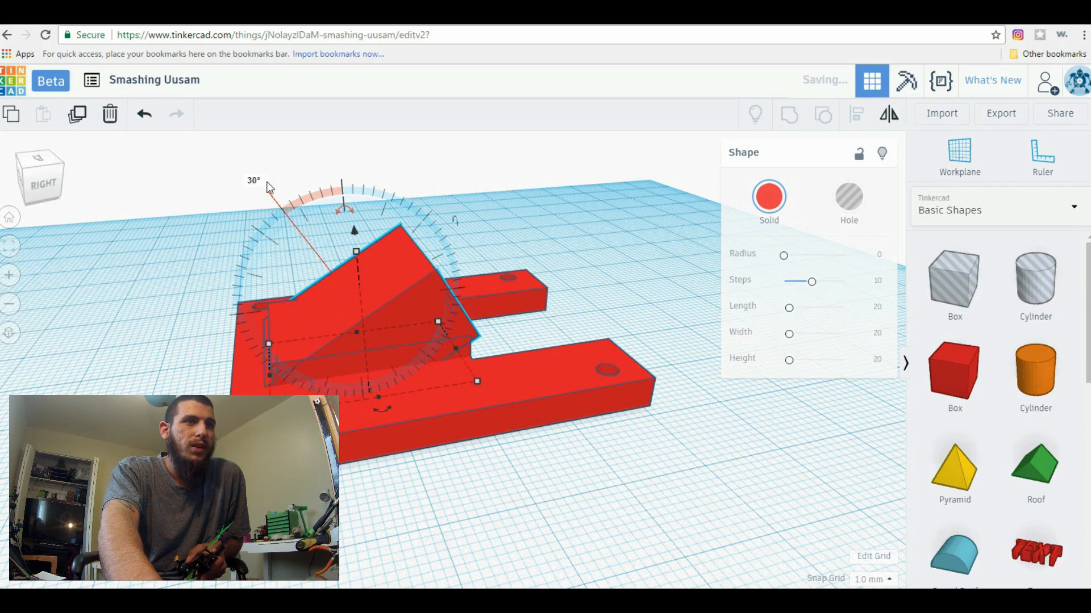
pyautogui.click(626, 302)
pyautogui.moveTo(626, 302)
pyautogui.mouseDown(button='right')
pyautogui.moveTo(438, 319)
pyautogui.moveTo(365, 306)
pyautogui.moveTo(425, 267)
pyautogui.moveTo(622, 306)
pyautogui.moveTo(608, 296)
pyautogui.mouseUp(button='right')
pyautogui.moveTo(605, 480); pyautogui.dragTo(632, 478, button='right')
# Place a third solid box at the front end of the tilted box and shrink it to a thin upright wall about 18 mm wide
pyautogui.moveTo(954, 372); pyautogui.dragTo(339, 375)
pyautogui.moveTo(340, 375); pyautogui.dragTo(350, 343, button='right')
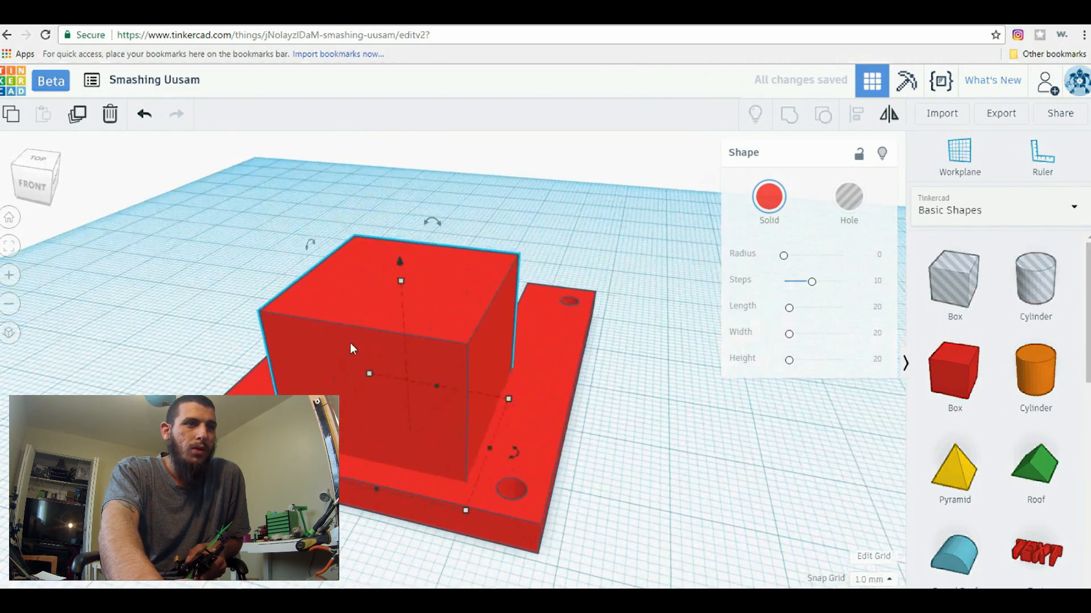
pyautogui.moveTo(644, 527); pyautogui.dragTo(404, 505, button='right')
pyautogui.moveTo(411, 506); pyautogui.dragTo(391, 481)
pyautogui.moveTo(369, 365); pyautogui.dragTo(352, 360)
pyautogui.moveTo(639, 446); pyautogui.dragTo(414, 299, button='right')
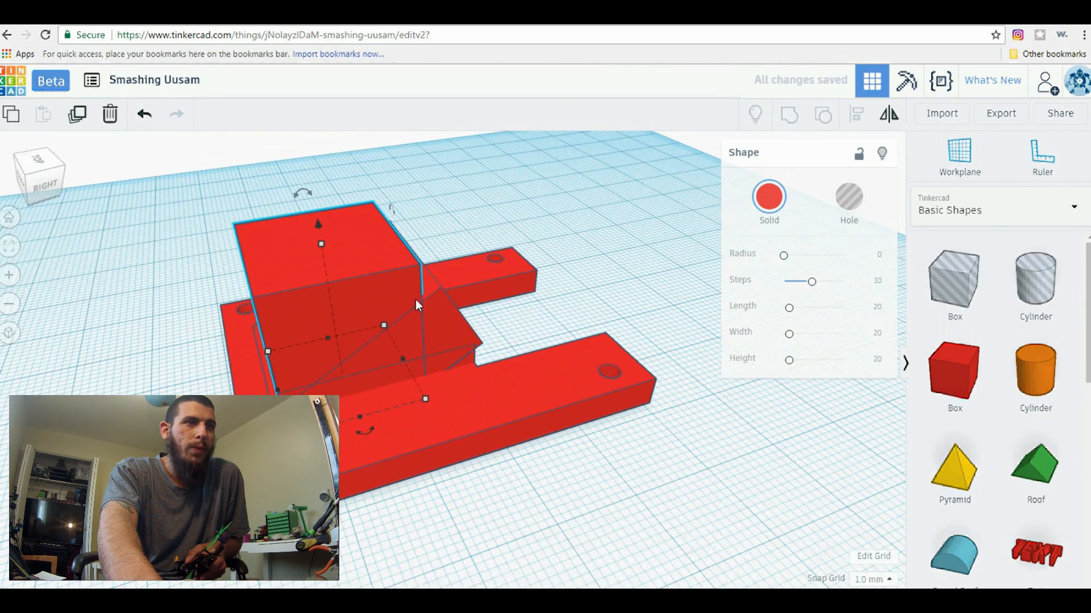
pyautogui.moveTo(425, 397); pyautogui.dragTo(299, 385)
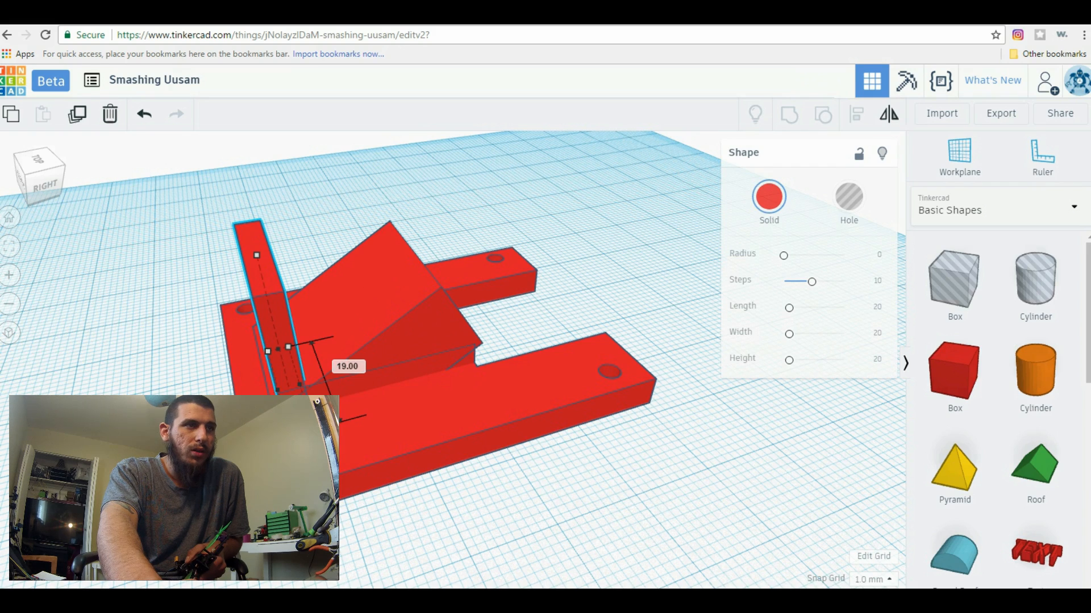
pyautogui.moveTo(299, 385); pyautogui.dragTo(291, 384)
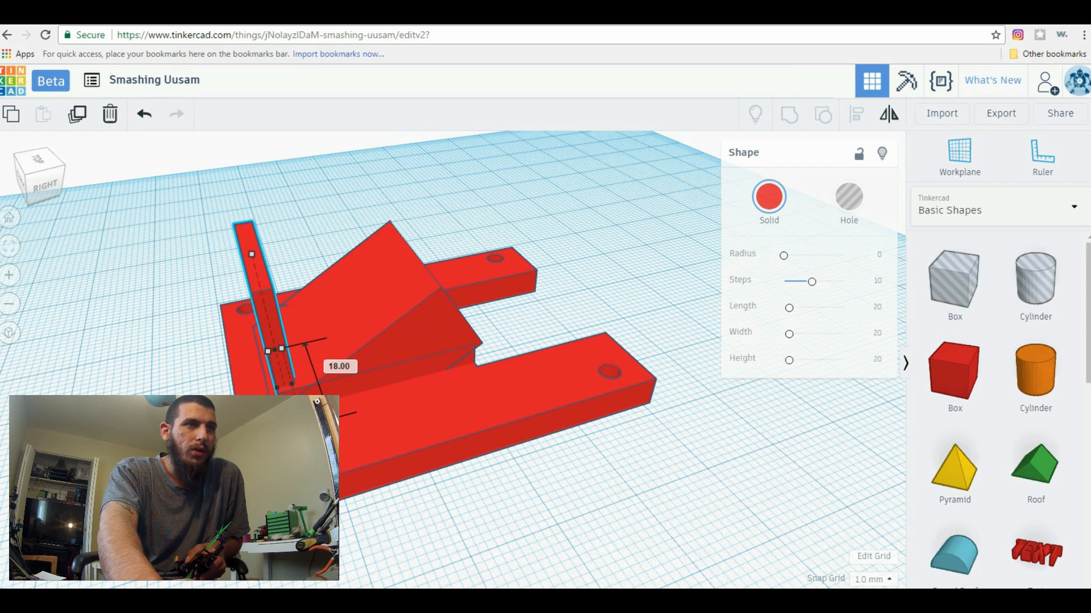
# Rotate the tilted box back to level
pyautogui.moveTo(566, 514); pyautogui.dragTo(676, 370, button='right')
pyautogui.scroll(3, 473, 548)
pyautogui.scroll(-2, 659, 485)
pyautogui.moveTo(502, 400); pyautogui.dragTo(318, 334, button='right')
pyautogui.moveTo(354, 423); pyautogui.dragTo(380, 475, button='right')
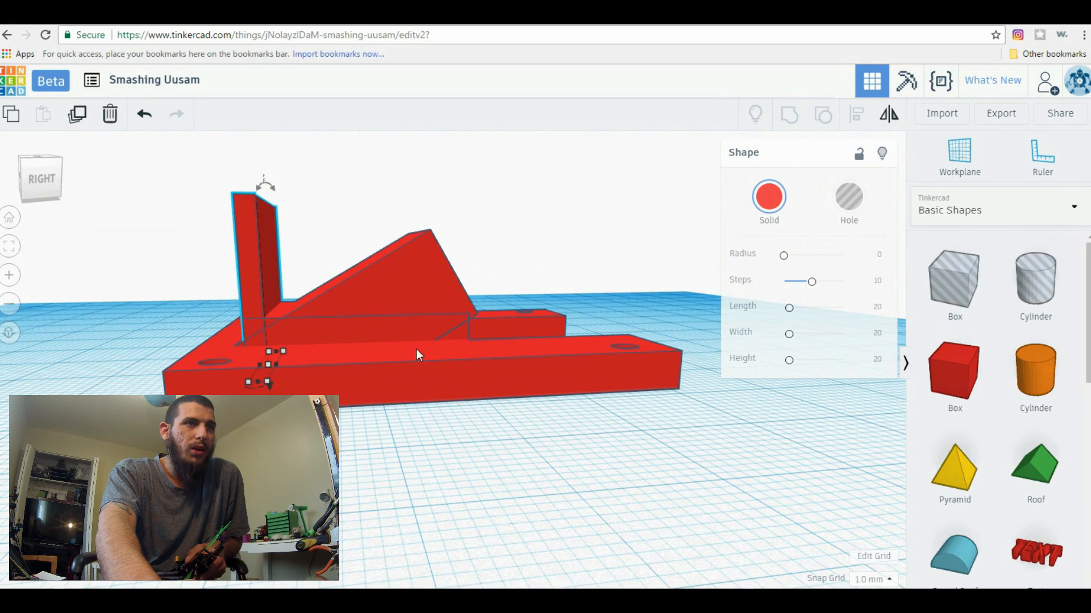
pyautogui.click(372, 303)
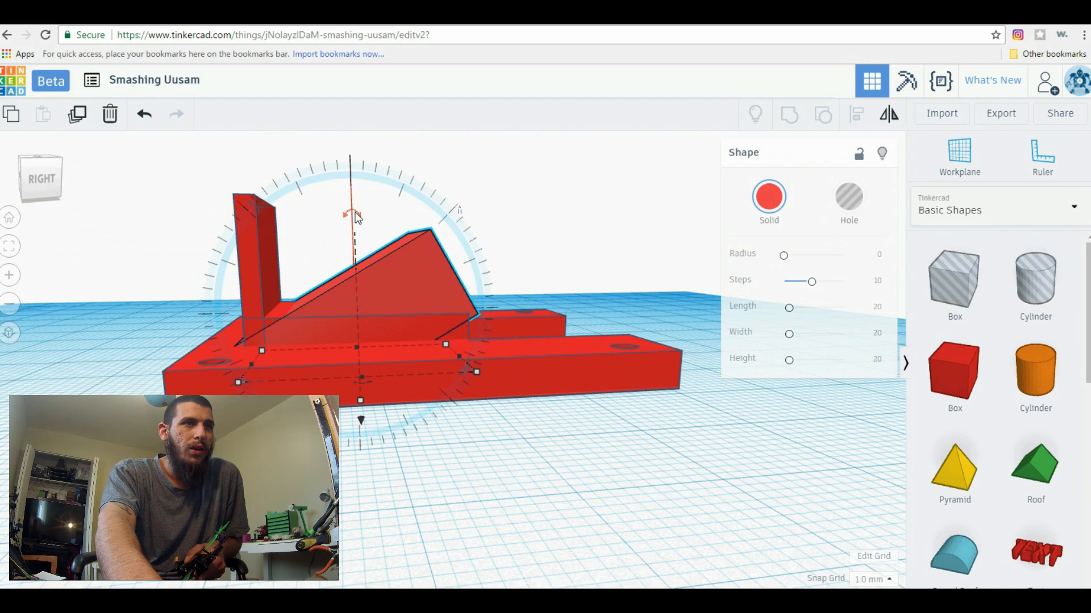
pyautogui.moveTo(371, 214); pyautogui.dragTo(433, 154)
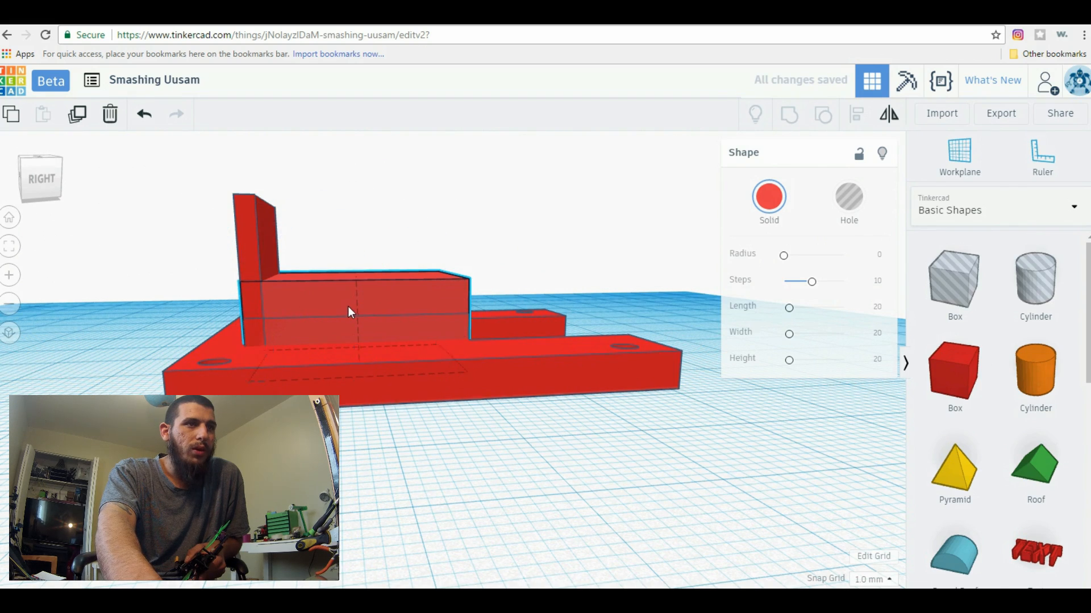
# Lower the levelled box by 3 mm into the plate
pyautogui.moveTo(533, 271); pyautogui.dragTo(514, 299, button='right')
pyautogui.moveTo(353, 251); pyautogui.dragTo(354, 272)
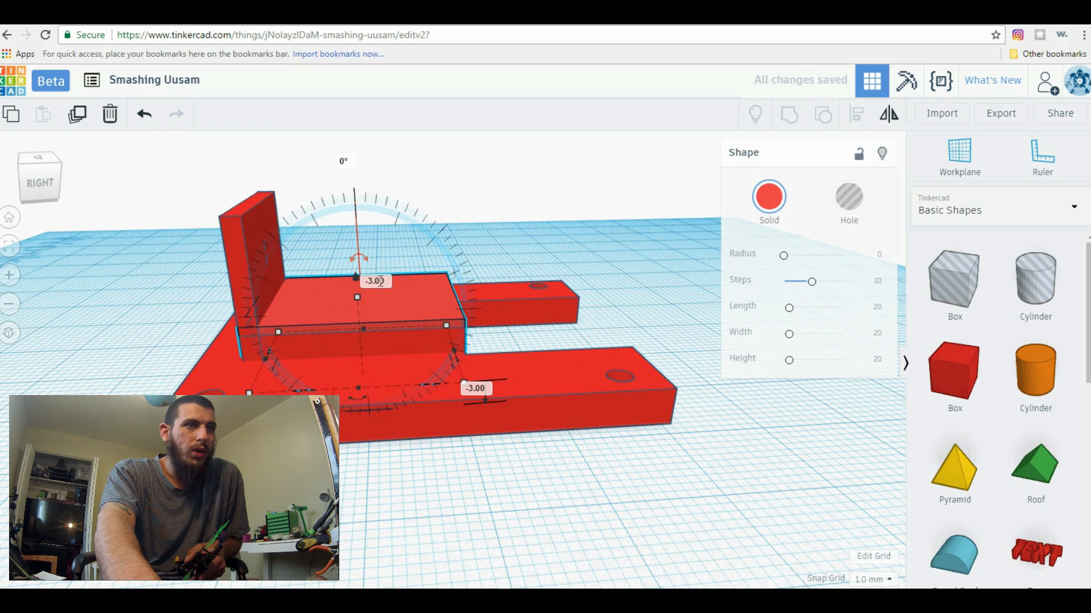
pyautogui.click(354, 250)
pyautogui.click(348, 286)
# Tilt the lowered box by 30 degrees so it slopes up toward the notch
pyautogui.moveTo(356, 261); pyautogui.dragTo(268, 192)
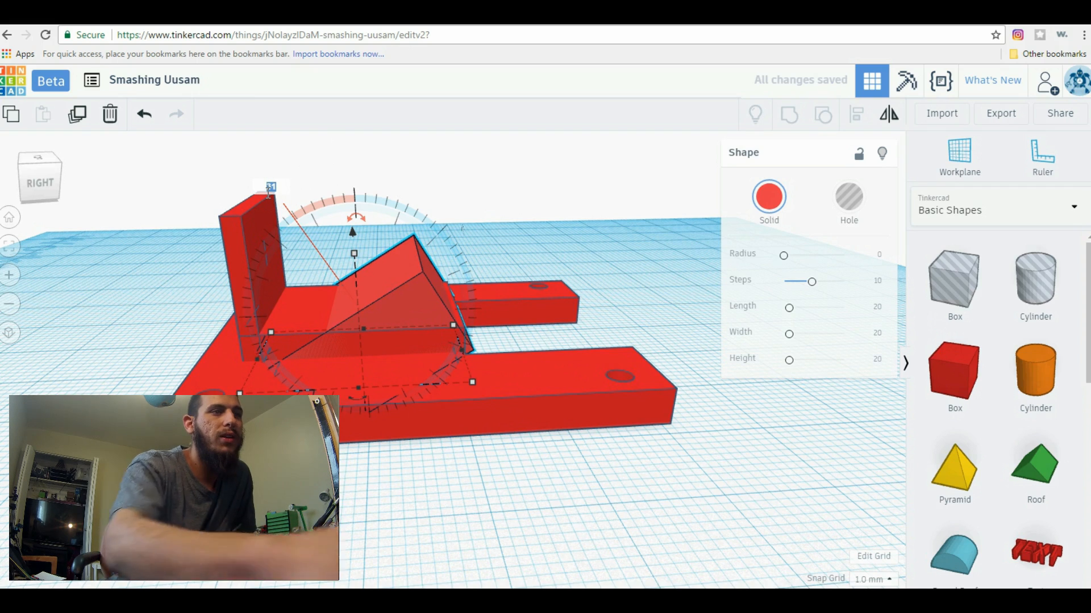
pyautogui.write('30')
pyautogui.press('Return')
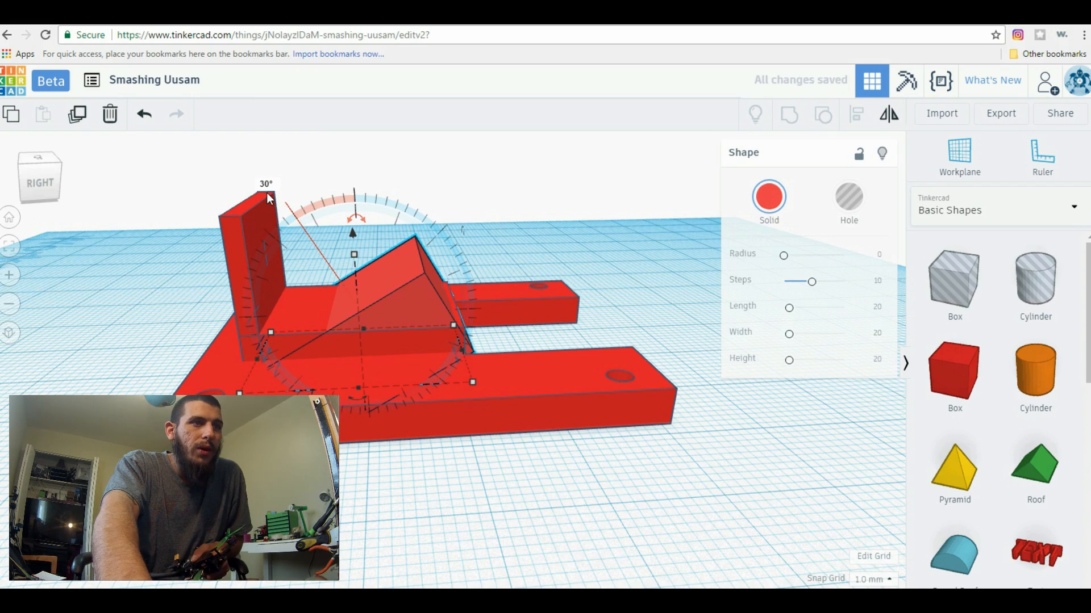
pyautogui.moveTo(680, 325); pyautogui.dragTo(663, 306, button='right')
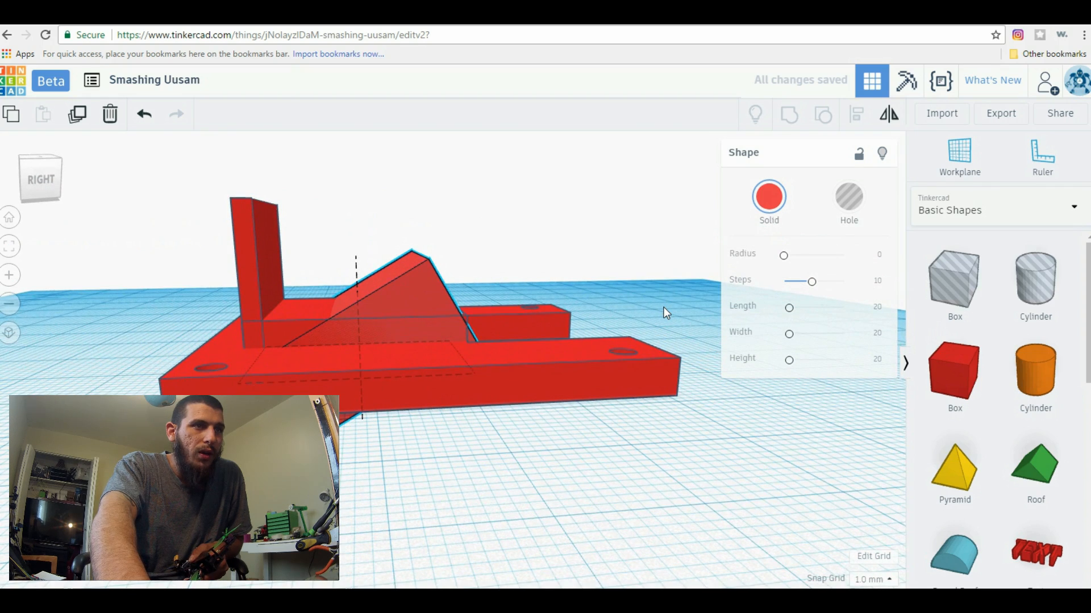
# Delete the original raised block beneath the tilted box
pyautogui.click(360, 336)
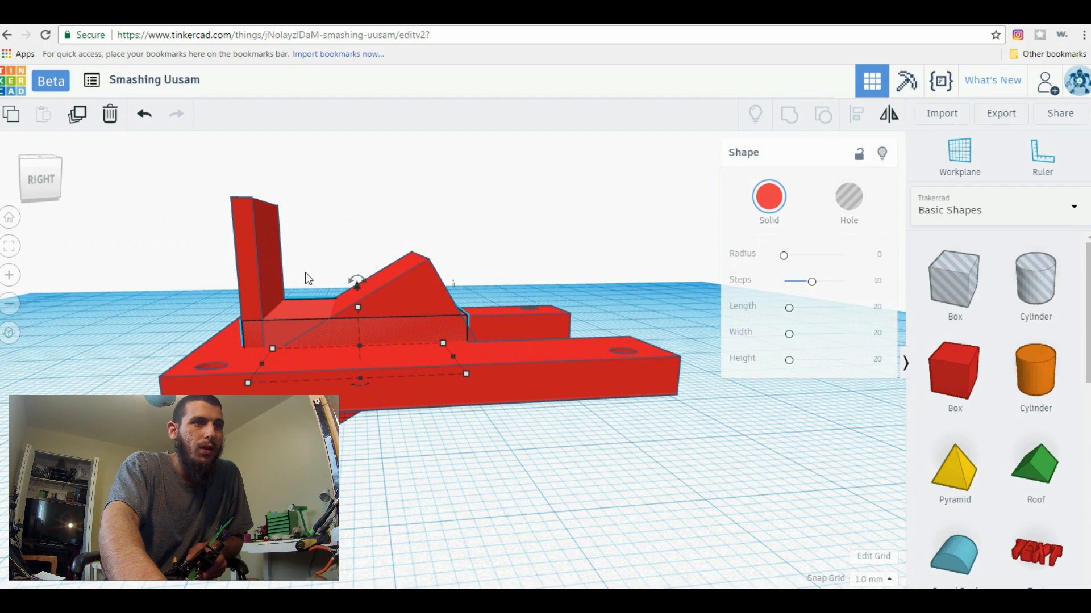
pyautogui.click(110, 114)
pyautogui.moveTo(344, 479); pyautogui.dragTo(342, 469, button='right')
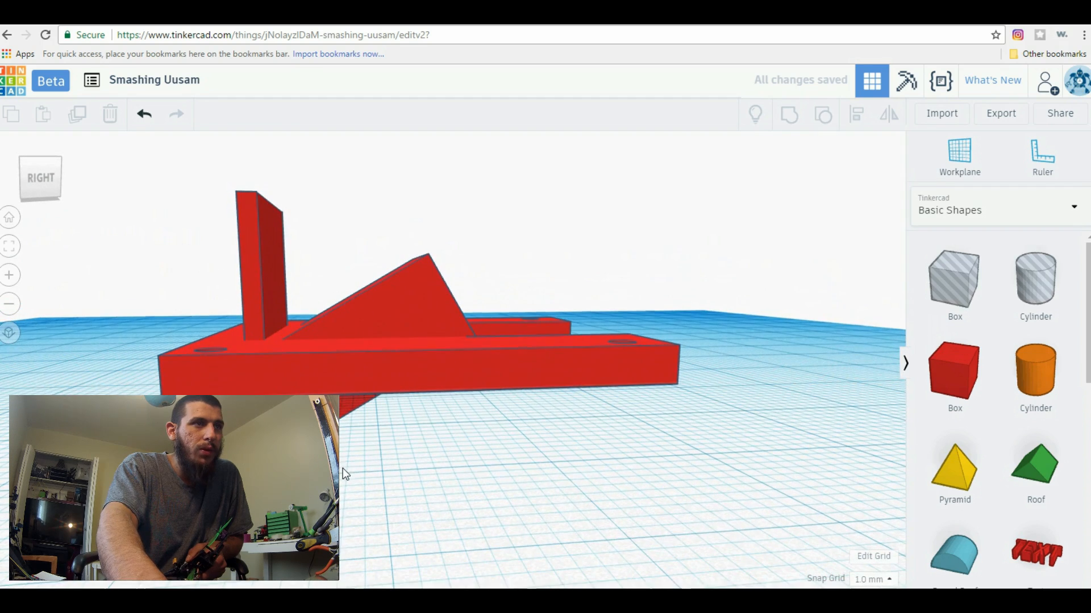
# Reduce the height of the thin wall at the front to slightly below the wedge's peak
pyautogui.click(274, 279)
pyautogui.moveTo(268, 235); pyautogui.dragTo(284, 274)
pyautogui.moveTo(408, 517); pyautogui.dragTo(363, 387, button='right')
# Shift the tilted box slightly toward the thin wall so its lower end meets the wall's base
pyautogui.click(374, 338)
pyautogui.moveTo(384, 324); pyautogui.dragTo(369, 328)
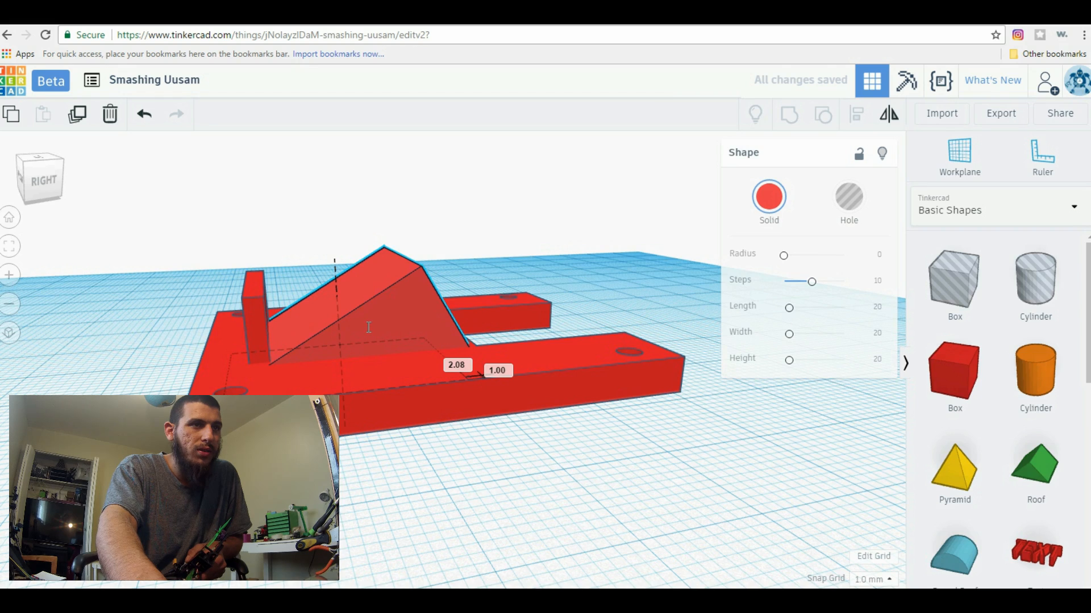
pyautogui.moveTo(368, 327); pyautogui.dragTo(357, 332)
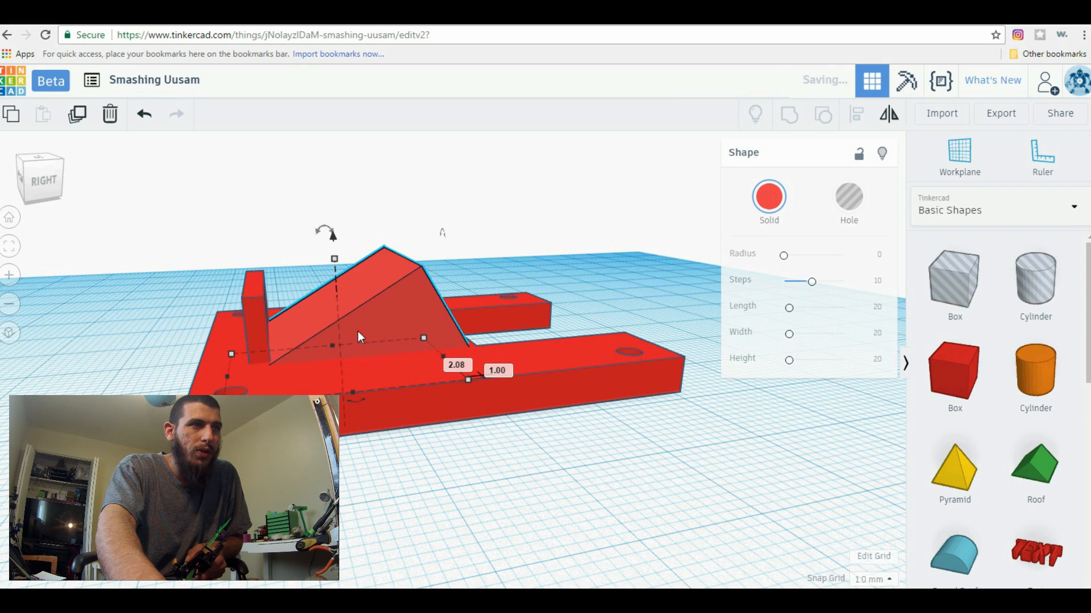
# Tilt the thin wall by 30 degrees away from the wedge
pyautogui.click(254, 309)
pyautogui.moveTo(254, 249)
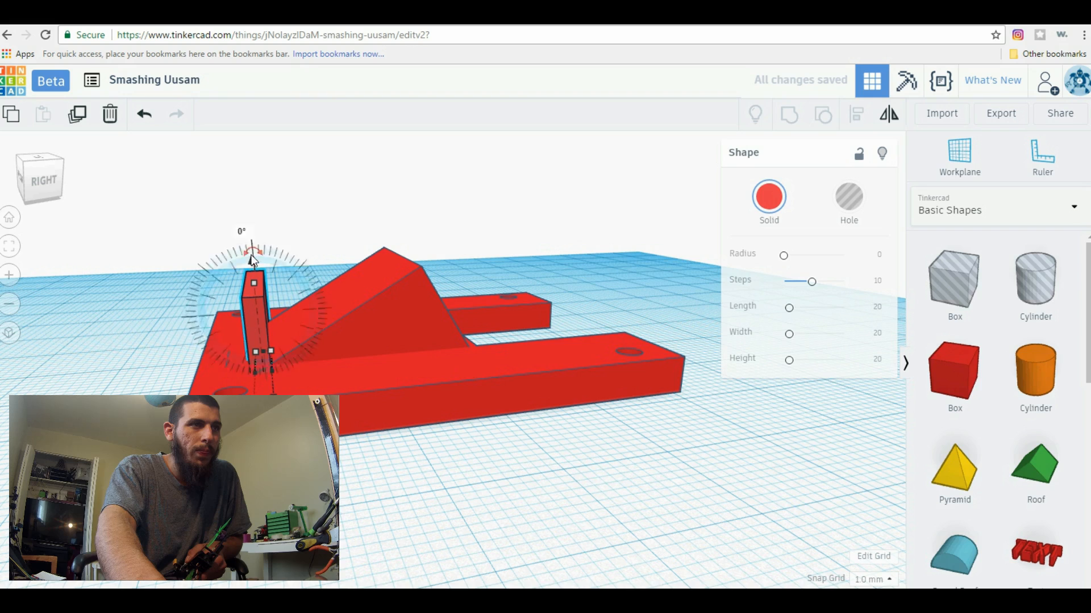
pyautogui.moveTo(254, 247); pyautogui.dragTo(205, 235)
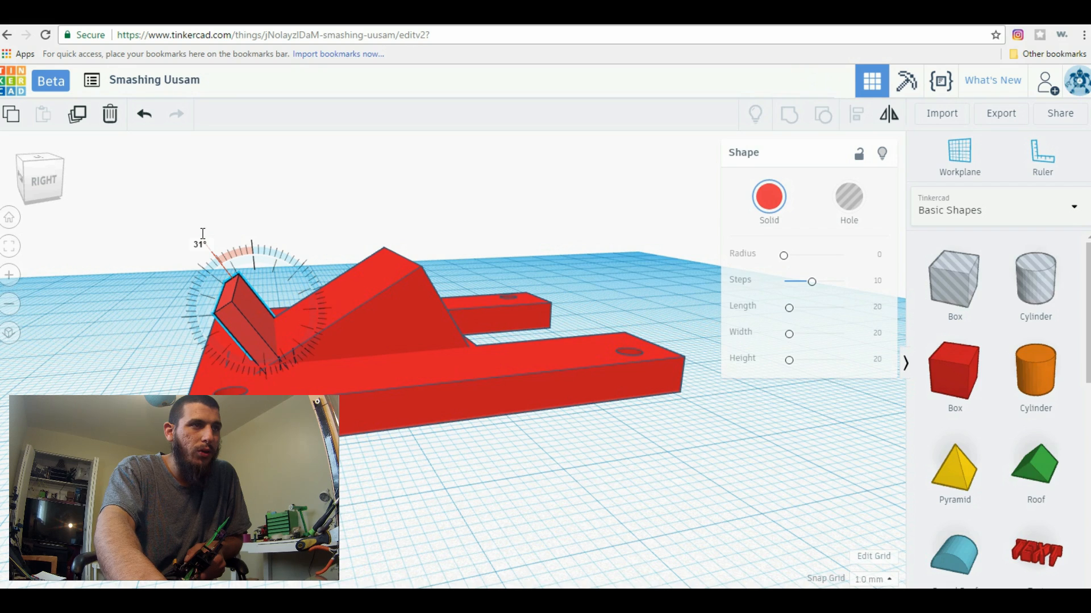
pyautogui.moveTo(202, 233); pyautogui.dragTo(207, 245)
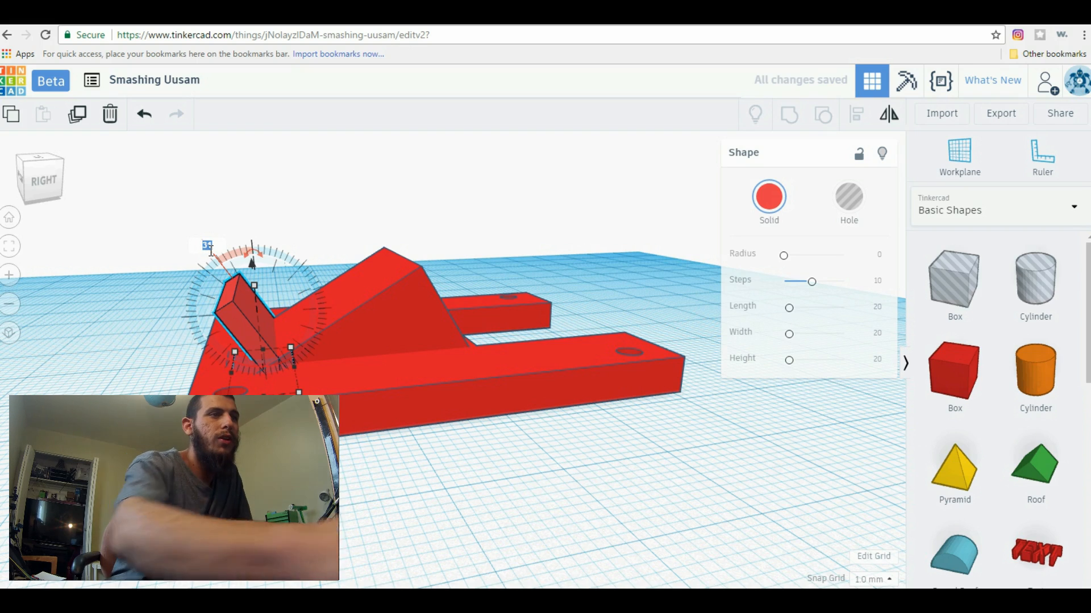
pyautogui.write('30')
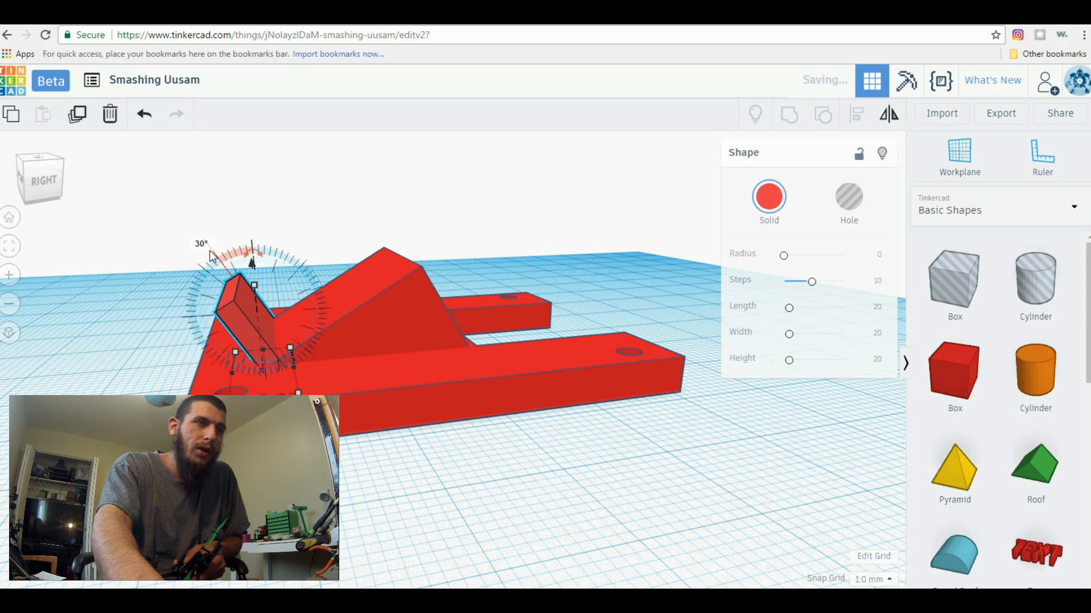
pyautogui.click(230, 309)
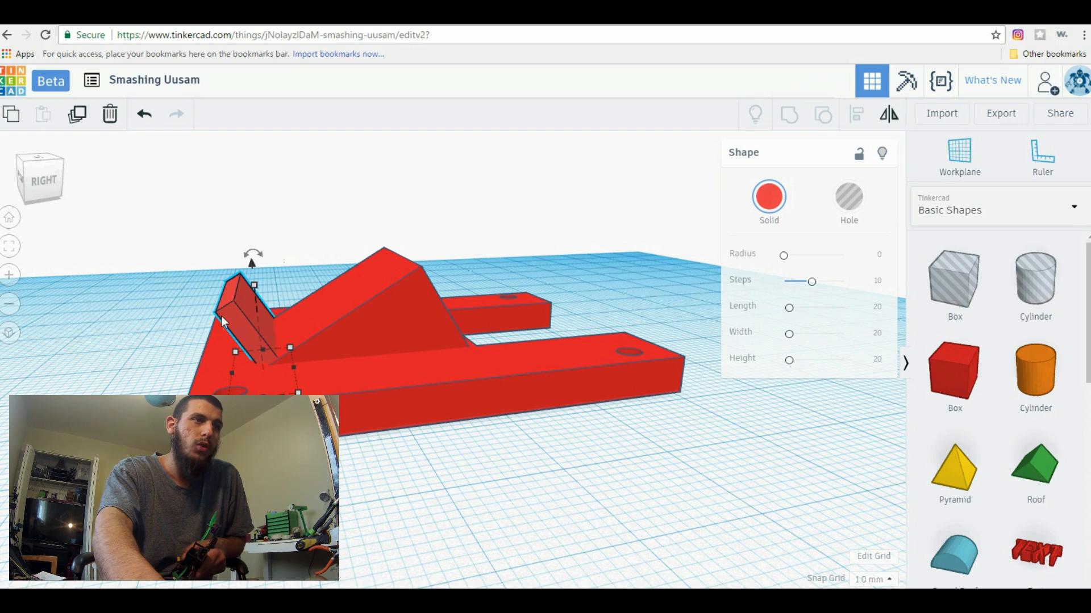
pyautogui.moveTo(365, 490); pyautogui.dragTo(257, 370, button='right')
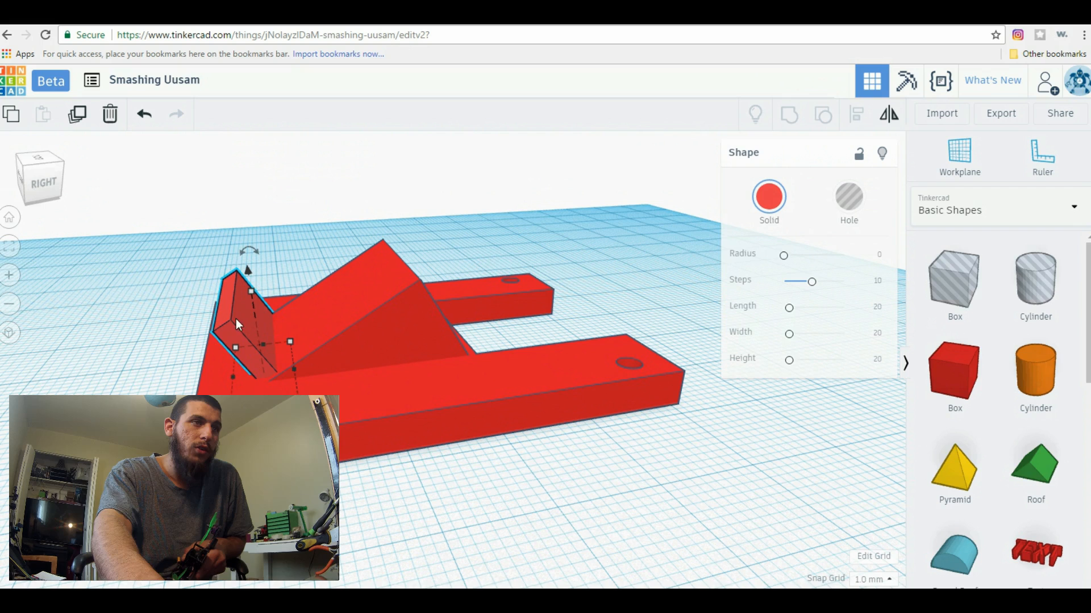
# Try raising the tilted wall and stretching it to about 25 mm high, and undo these changes along with the wall's tilt
pyautogui.moveTo(249, 277); pyautogui.dragTo(231, 250)
pyautogui.click(144, 114)
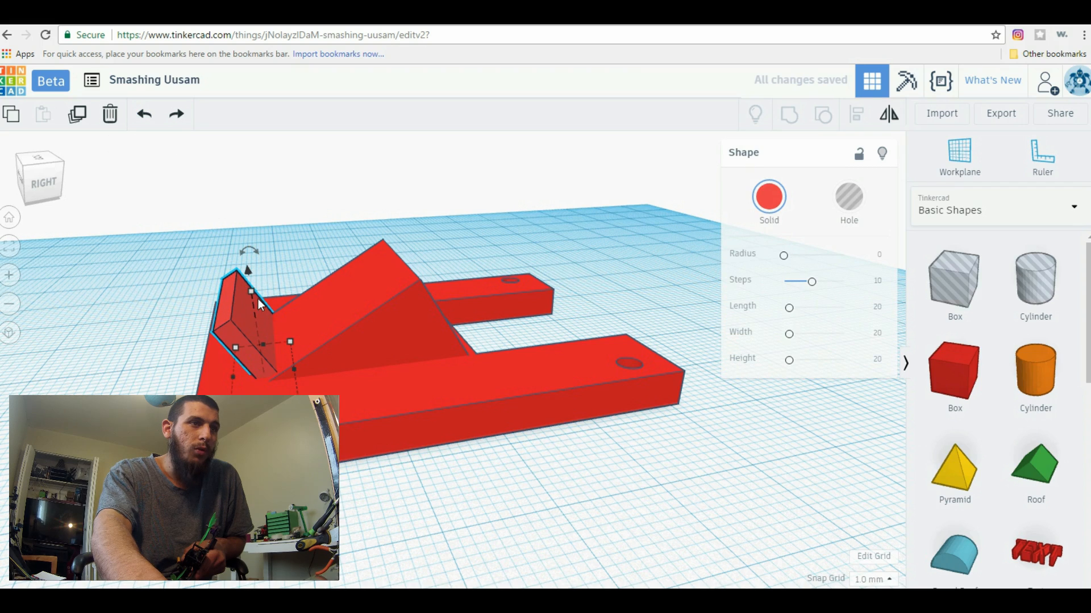
pyautogui.moveTo(253, 298); pyautogui.dragTo(258, 164)
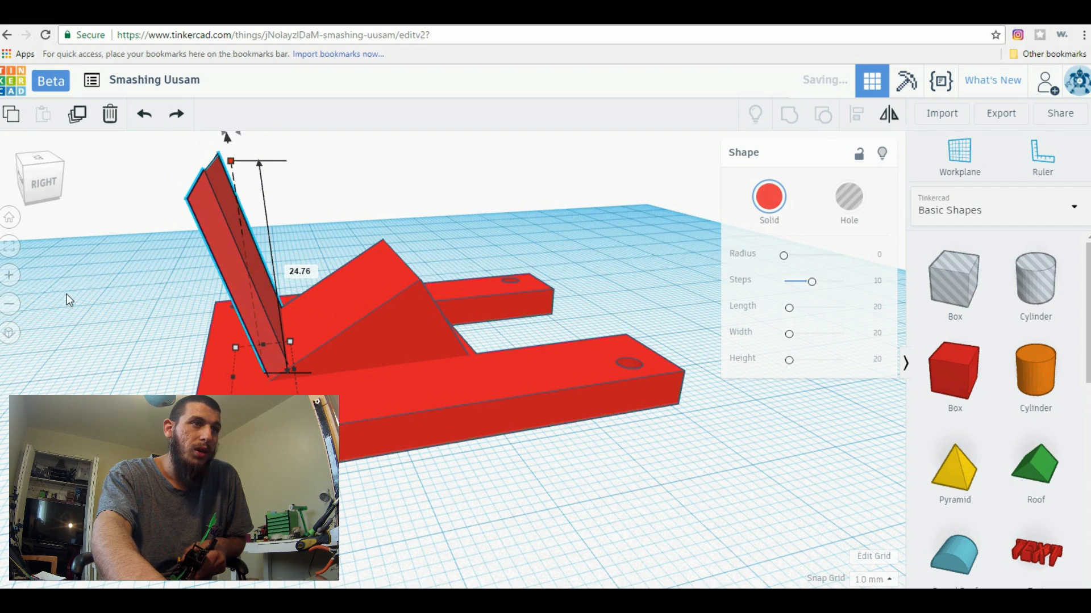
pyautogui.moveTo(68, 295); pyautogui.dragTo(213, 251, button='right')
pyautogui.click(145, 117)
pyautogui.moveTo(424, 528); pyautogui.dragTo(346, 525, button='right')
pyautogui.click(217, 312)
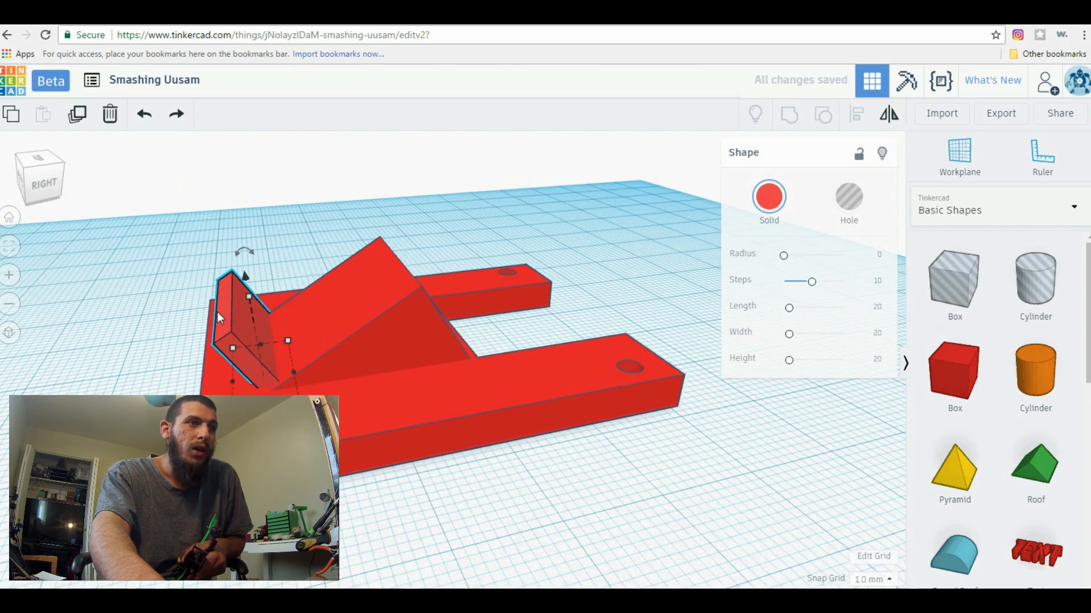
pyautogui.click(143, 118)
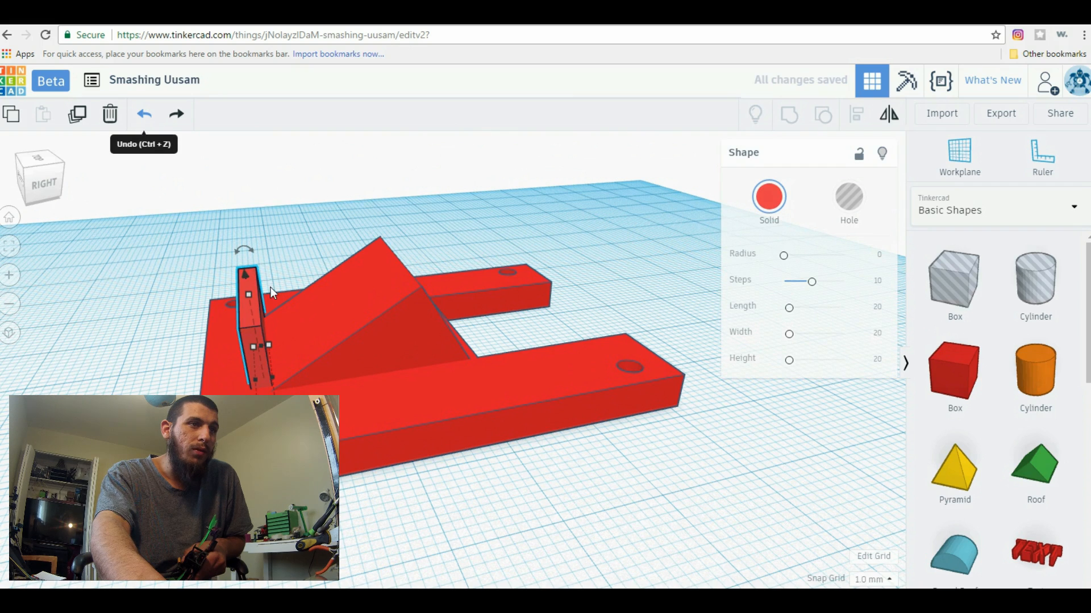
# Raise the thin wall by 2 mm and tilt it 30 degrees away from the wedge
pyautogui.moveTo(248, 294)
pyautogui.moveTo(245, 278); pyautogui.dragTo(241, 250)
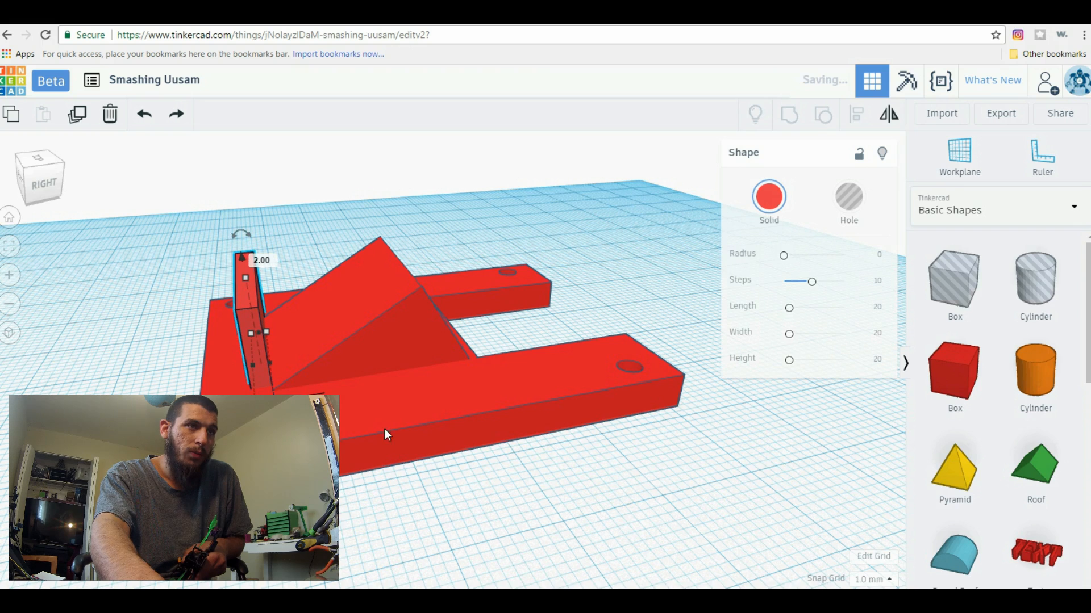
pyautogui.moveTo(411, 494); pyautogui.dragTo(418, 482, button='right')
pyautogui.moveTo(245, 248); pyautogui.dragTo(183, 239)
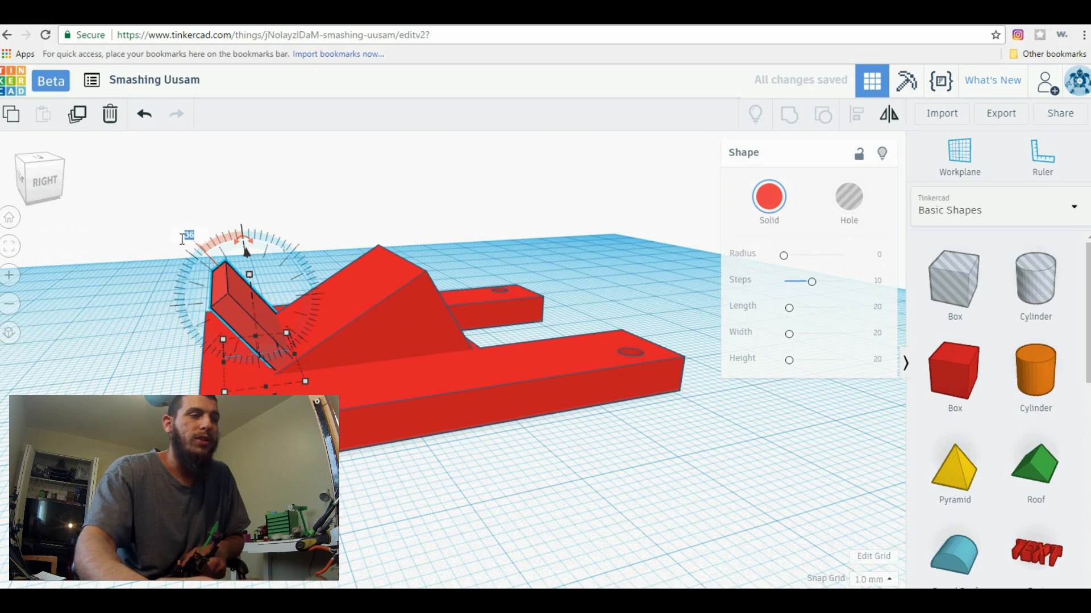
pyautogui.write('30')
pyautogui.press('Return')
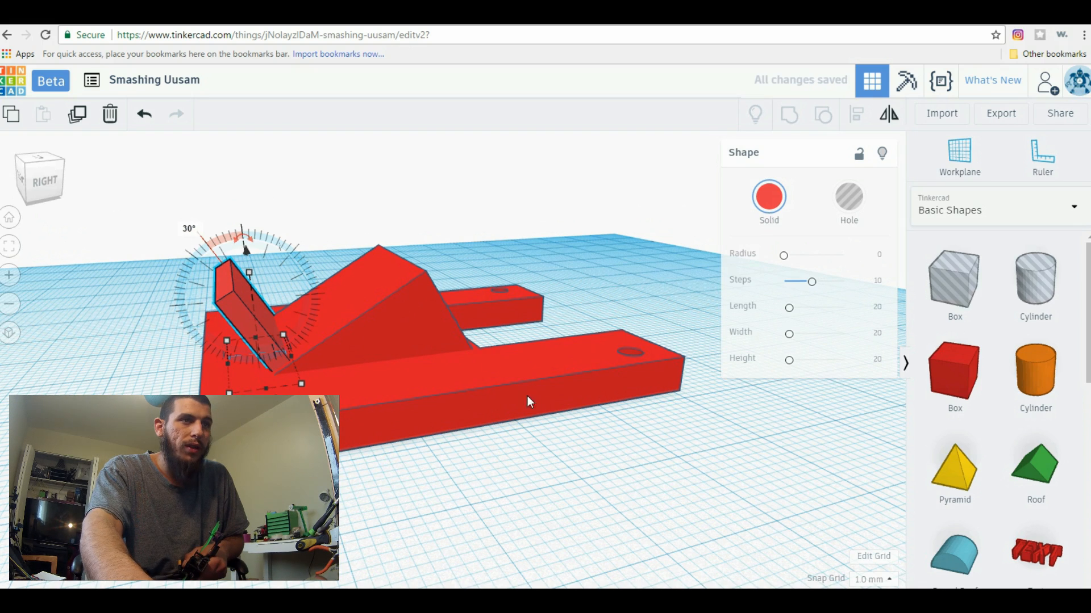
# Place a hole box on the workplane beside the plate and reduce its height to 2 mm
pyautogui.moveTo(581, 526); pyautogui.dragTo(554, 514, button='right')
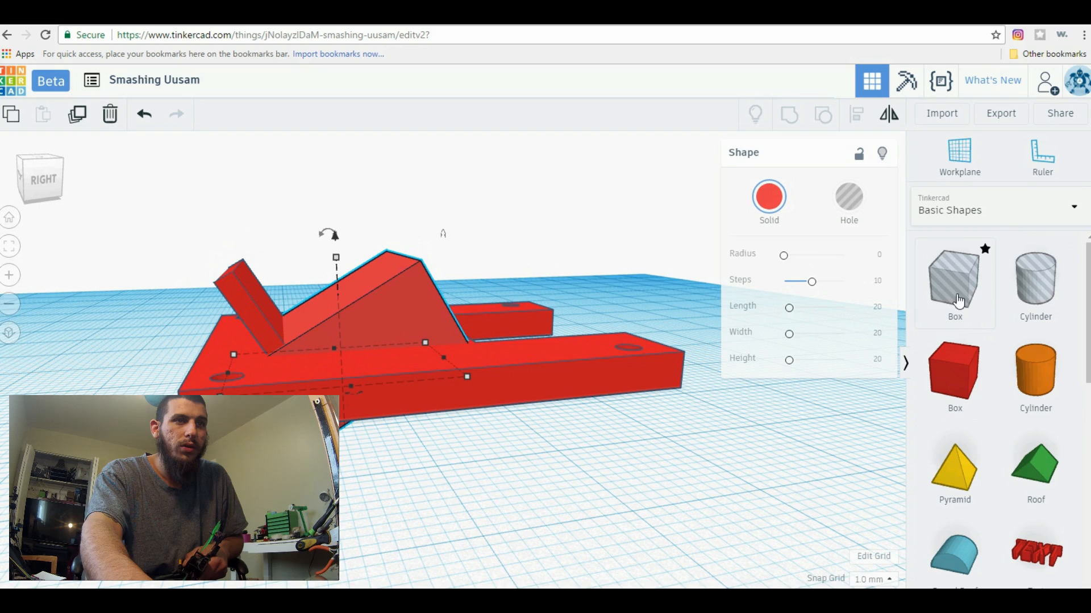
pyautogui.moveTo(980, 250); pyautogui.dragTo(493, 472)
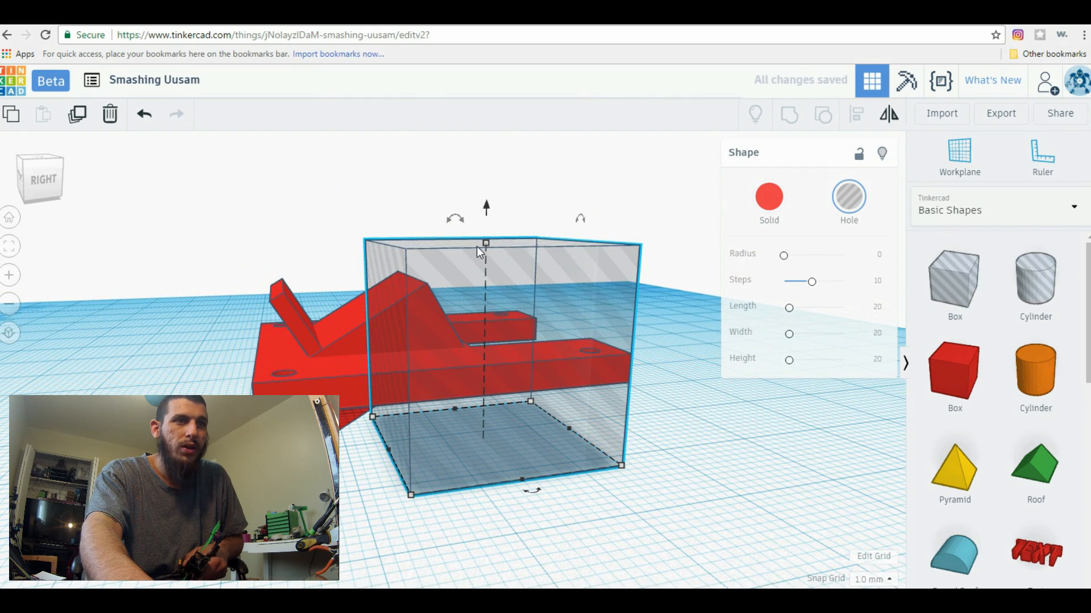
pyautogui.moveTo(486, 243); pyautogui.dragTo(477, 423)
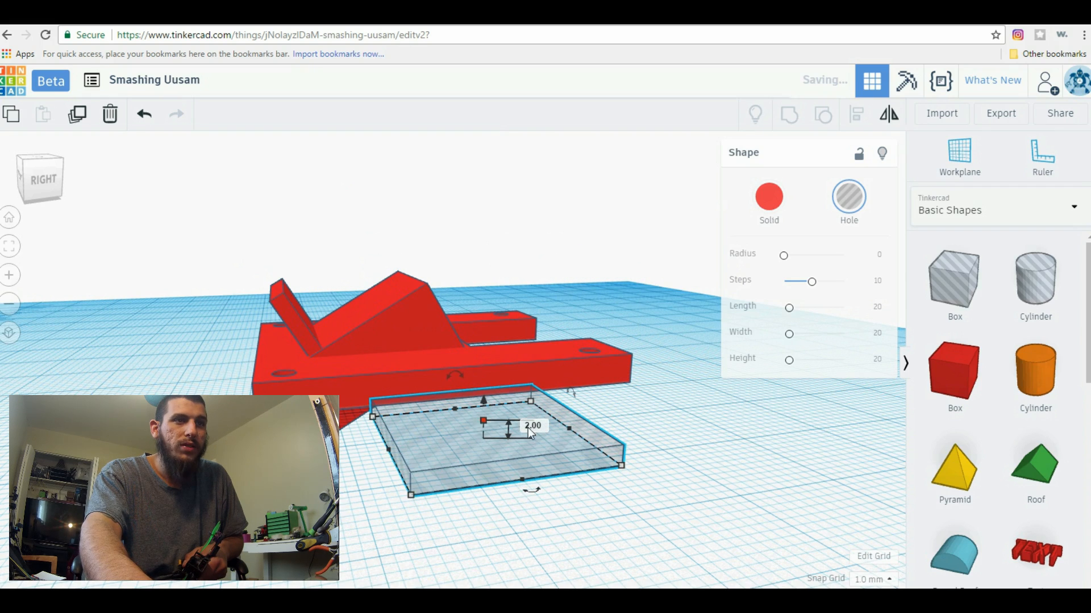
# Resize the hole box's footprint to 25 by 16 mm
pyautogui.moveTo(625, 471); pyautogui.dragTo(463, 496)
pyautogui.moveTo(408, 428)
pyautogui.mouseDown()
pyautogui.moveTo(408, 448)
pyautogui.moveTo(407, 396)
pyautogui.moveTo(414, 444)
pyautogui.mouseUp()
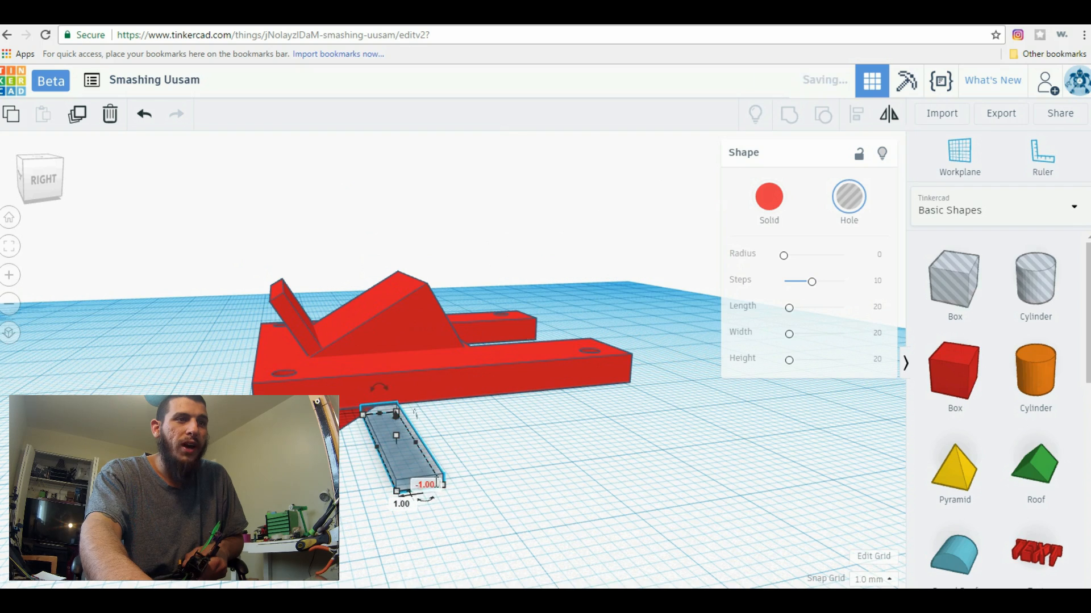
pyautogui.write('25')
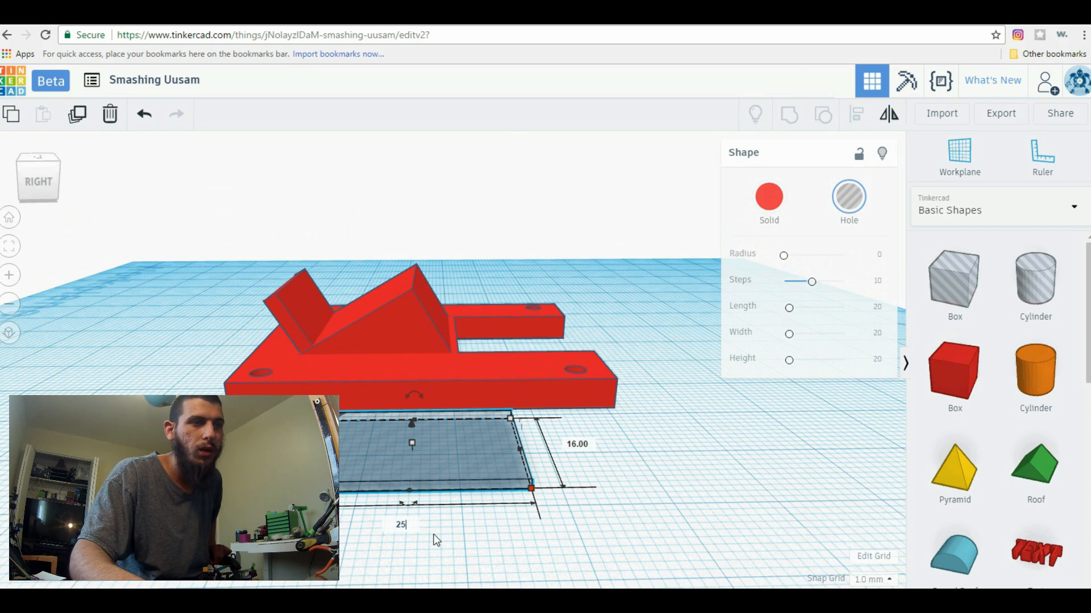
pyautogui.press('Return')
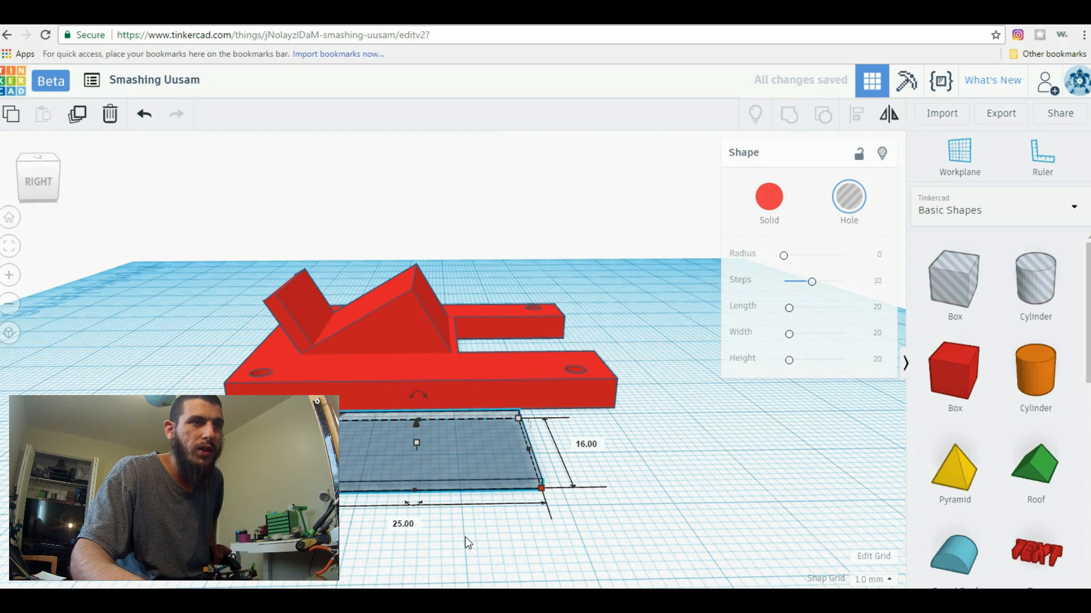
# Stretch the hole box to 60 mm so it runs across beneath the plate, and readjust its width
pyautogui.click(472, 536)
pyautogui.moveTo(489, 531); pyautogui.dragTo(517, 439, button='right')
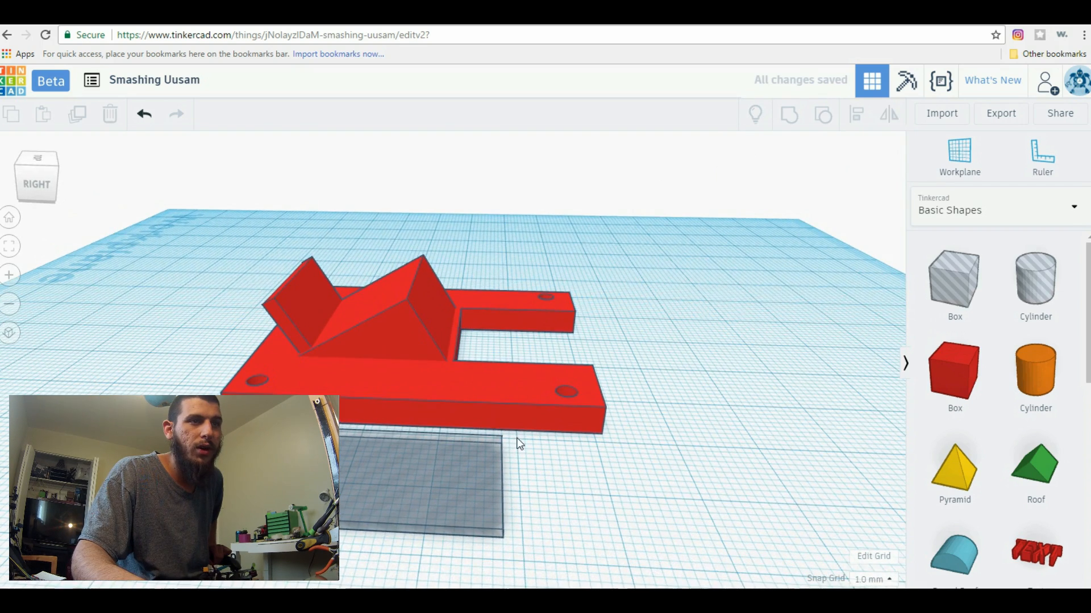
pyautogui.click(481, 452)
pyautogui.moveTo(500, 441); pyautogui.dragTo(502, 308)
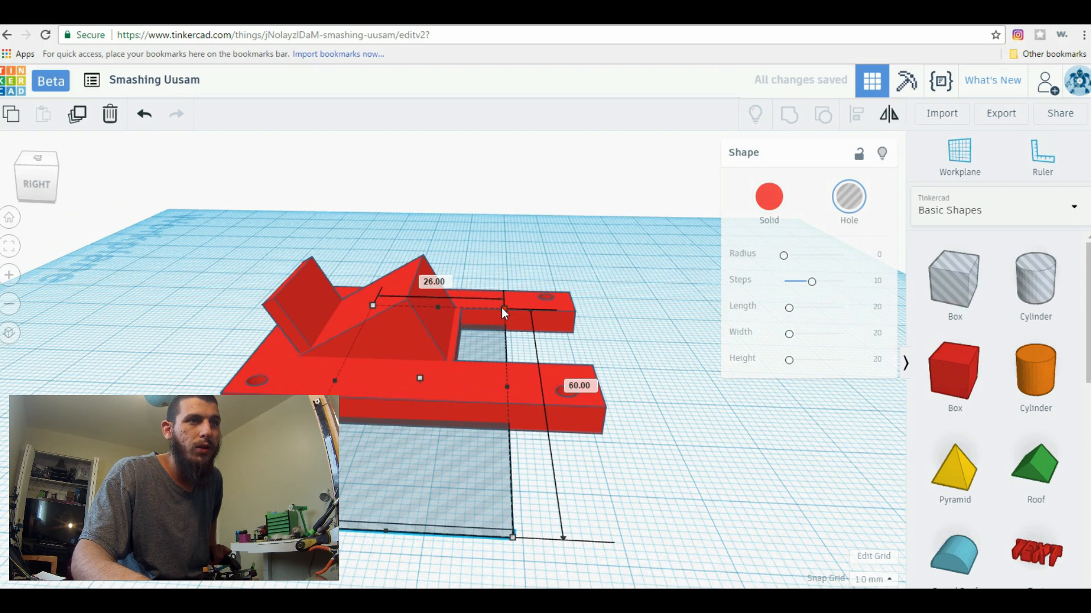
pyautogui.click(436, 282)
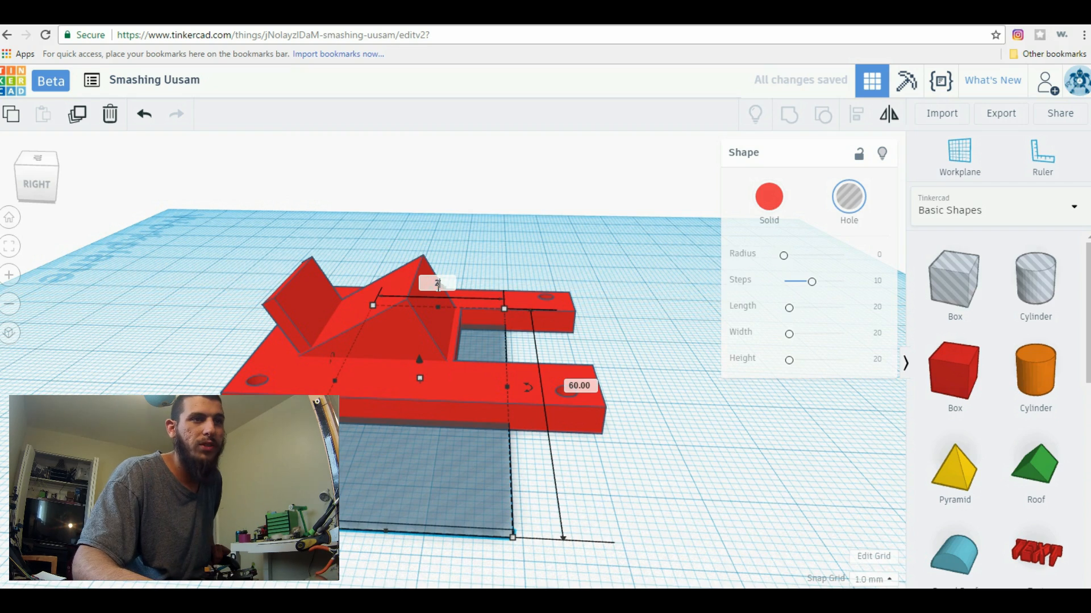
pyautogui.press('Return')
pyautogui.moveTo(448, 496); pyautogui.dragTo(626, 460, button='right')
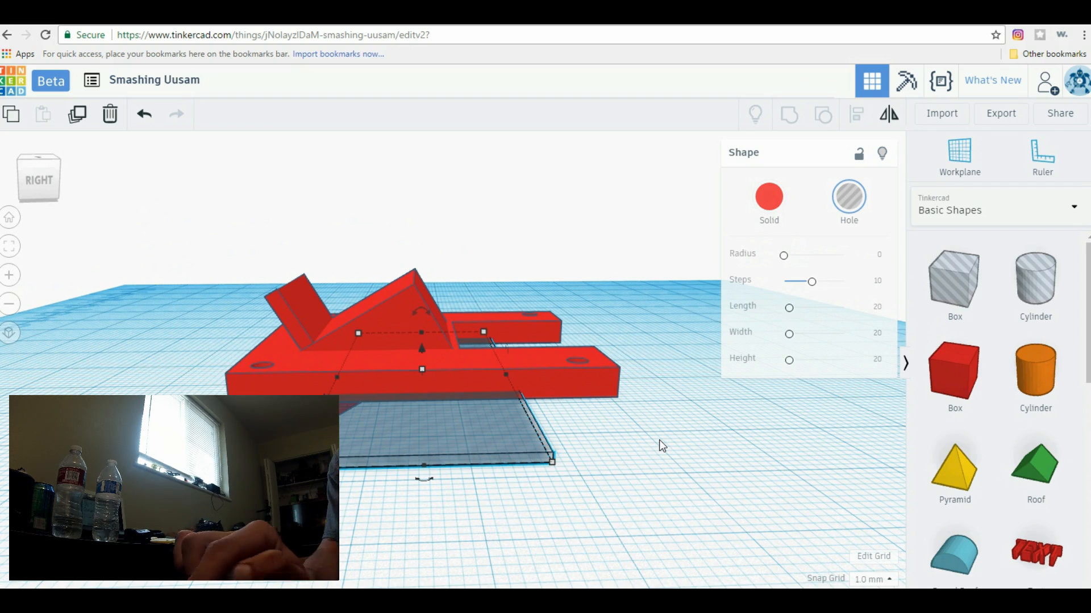
# Try placing a ruler on the plate beside the wedge, and undo the placement
pyautogui.scroll(1, 659, 440)
pyautogui.scroll(1, 659, 440)
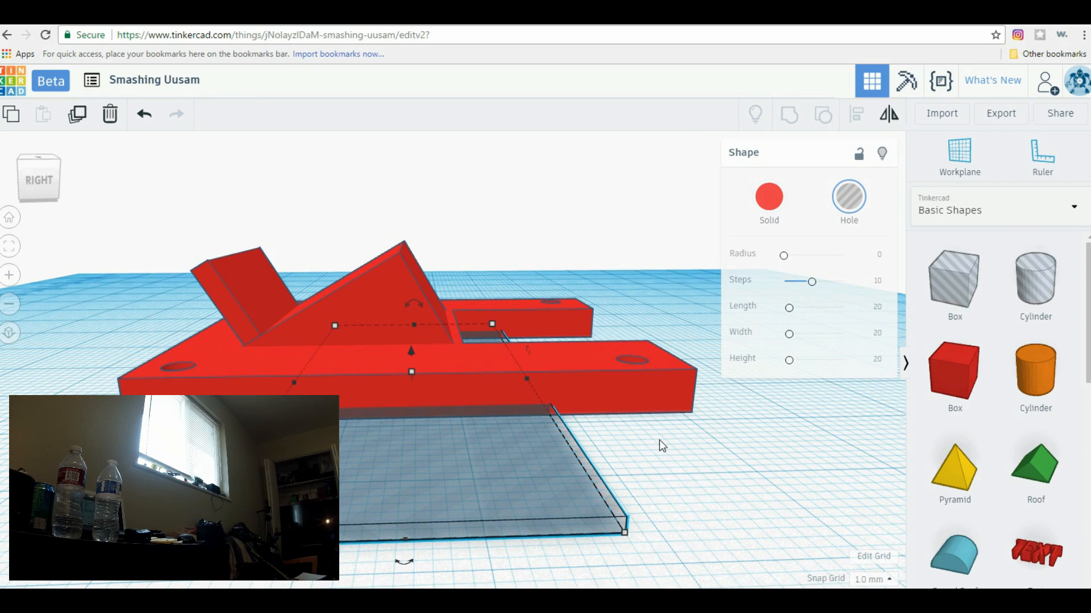
pyautogui.moveTo(659, 439); pyautogui.dragTo(716, 447, button='right')
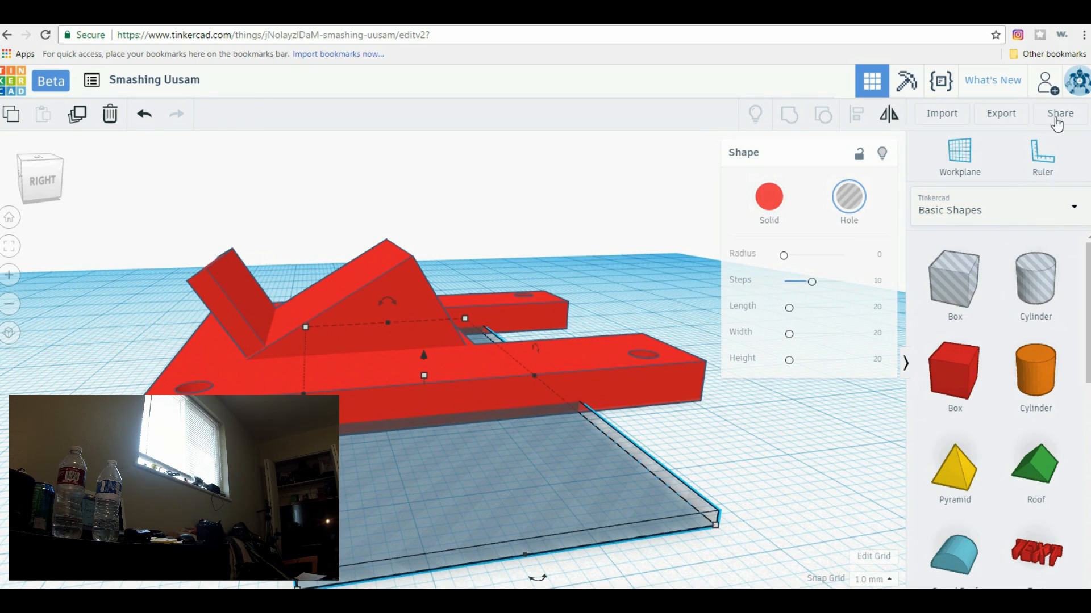
pyautogui.click(281, 336)
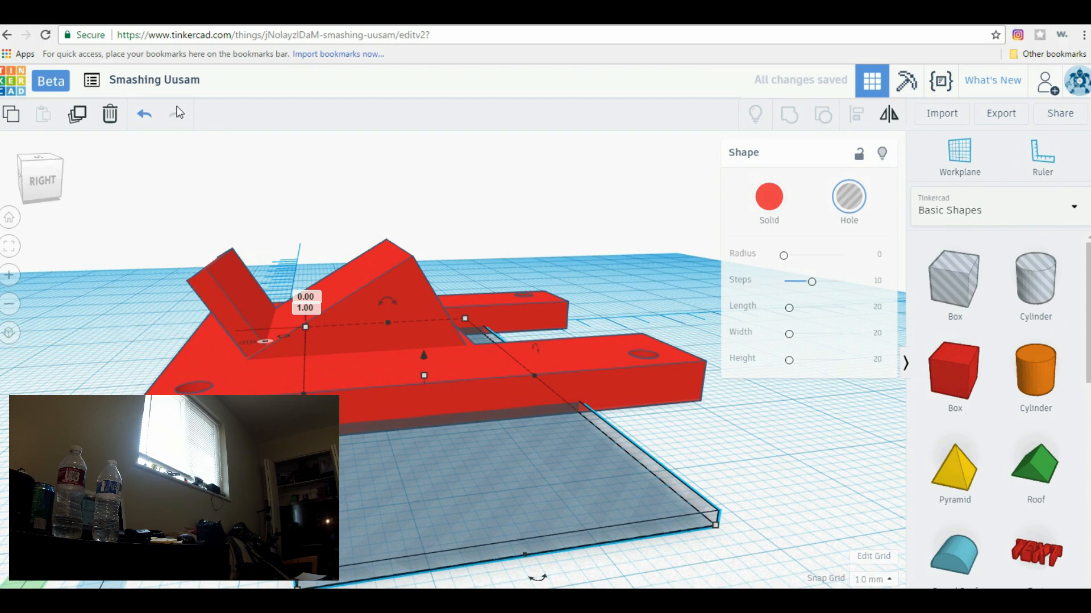
pyautogui.click(146, 114)
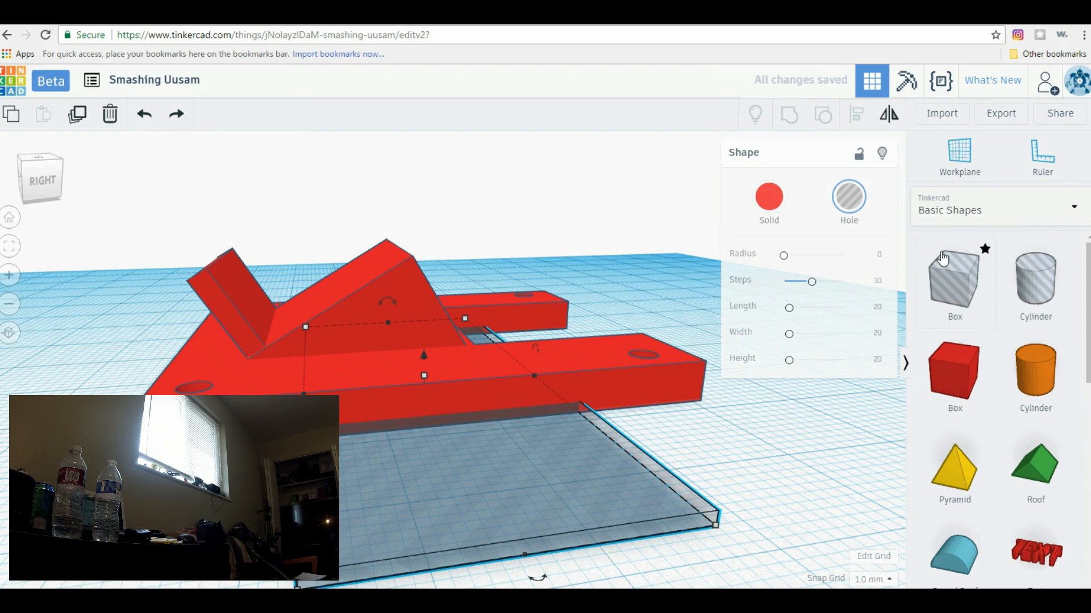
# Place a solid box over the wedge, narrow it with its depth at 21 mm, and delete it
pyautogui.moveTo(941, 379); pyautogui.dragTo(366, 358)
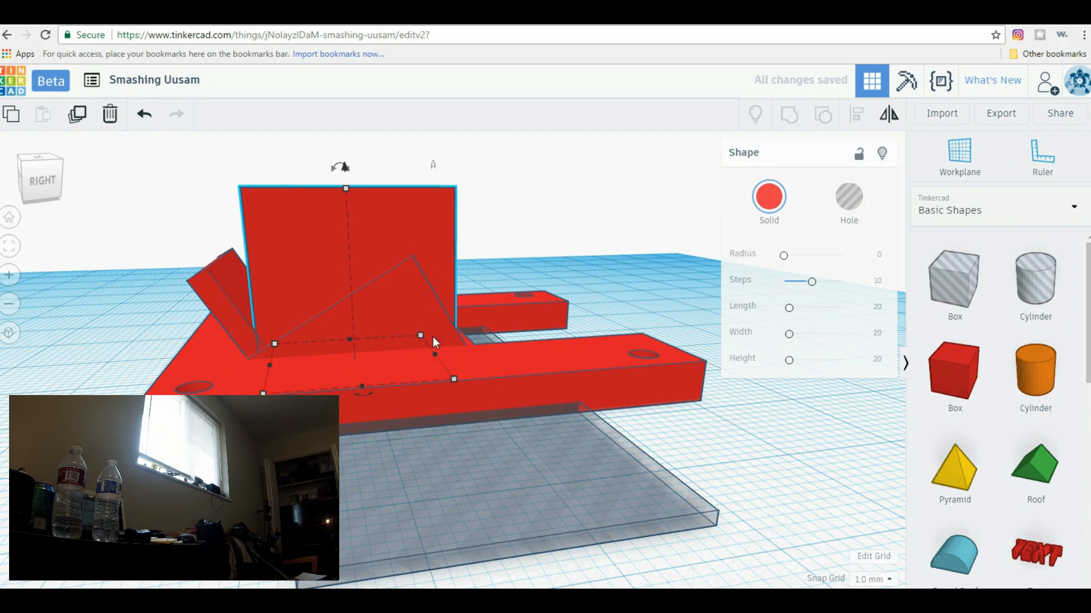
pyautogui.moveTo(698, 284); pyautogui.dragTo(469, 211, button='right')
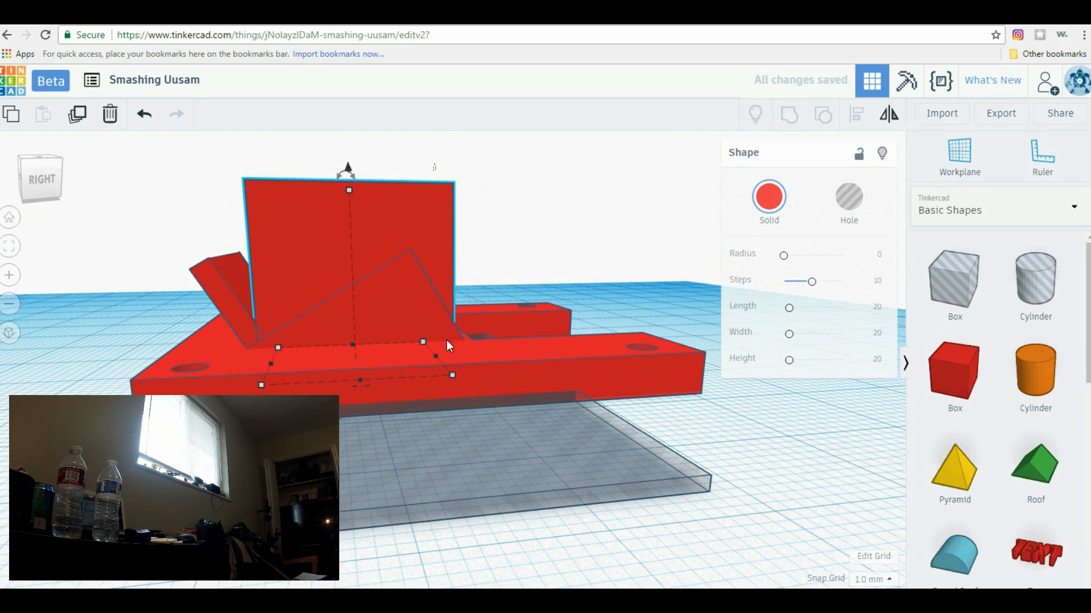
pyautogui.moveTo(452, 375); pyautogui.dragTo(409, 380)
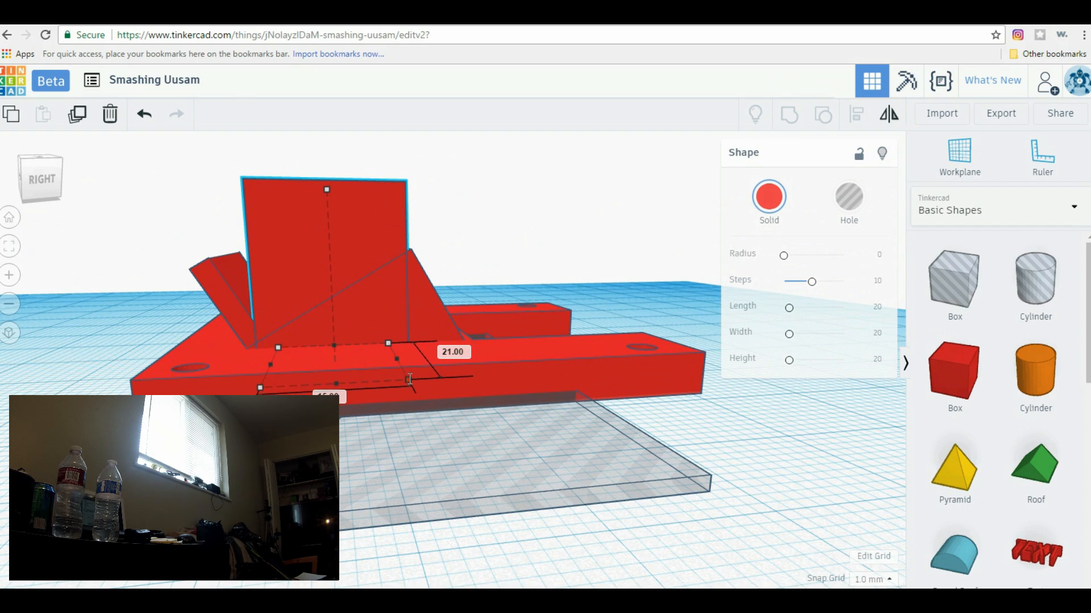
pyautogui.moveTo(518, 222); pyautogui.dragTo(379, 335, button='right')
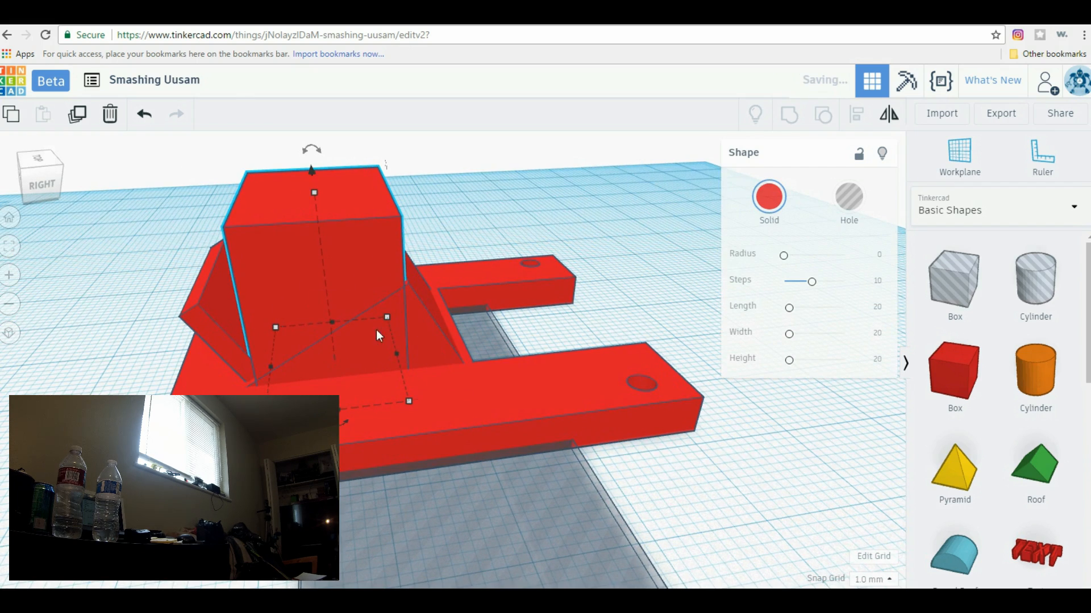
pyautogui.click(108, 120)
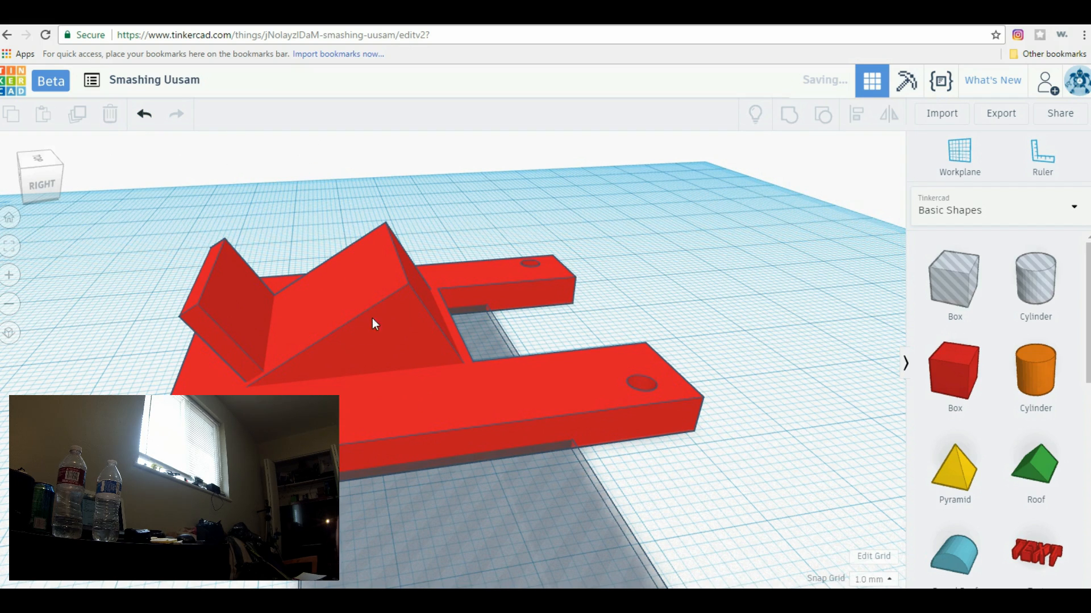
# Extend the wedge toward the back notch and set its length to 35 mm
pyautogui.click(395, 323)
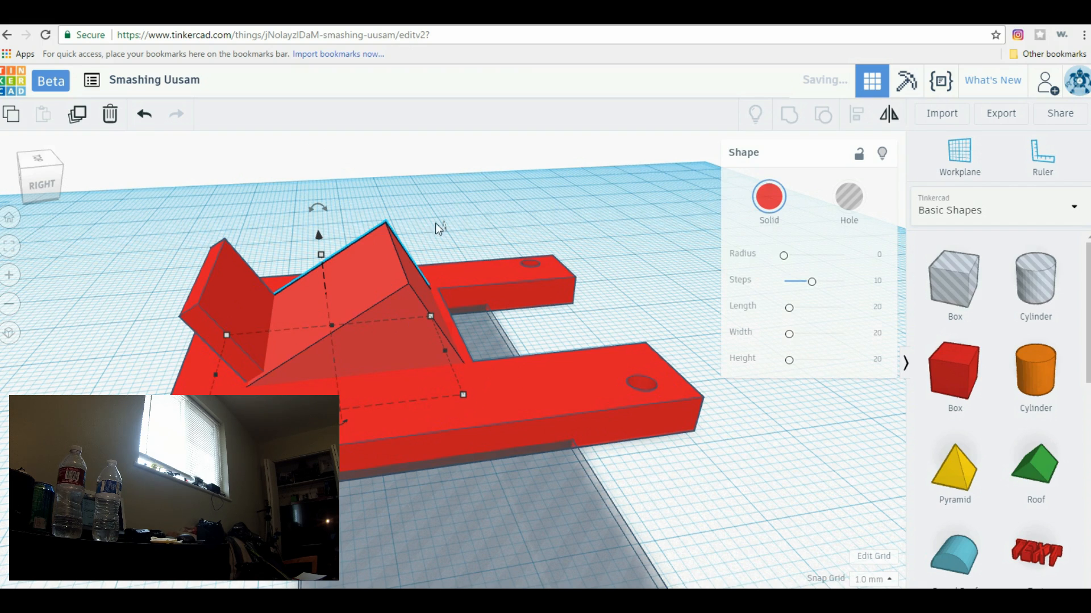
pyautogui.moveTo(417, 245); pyautogui.dragTo(499, 382, button='right')
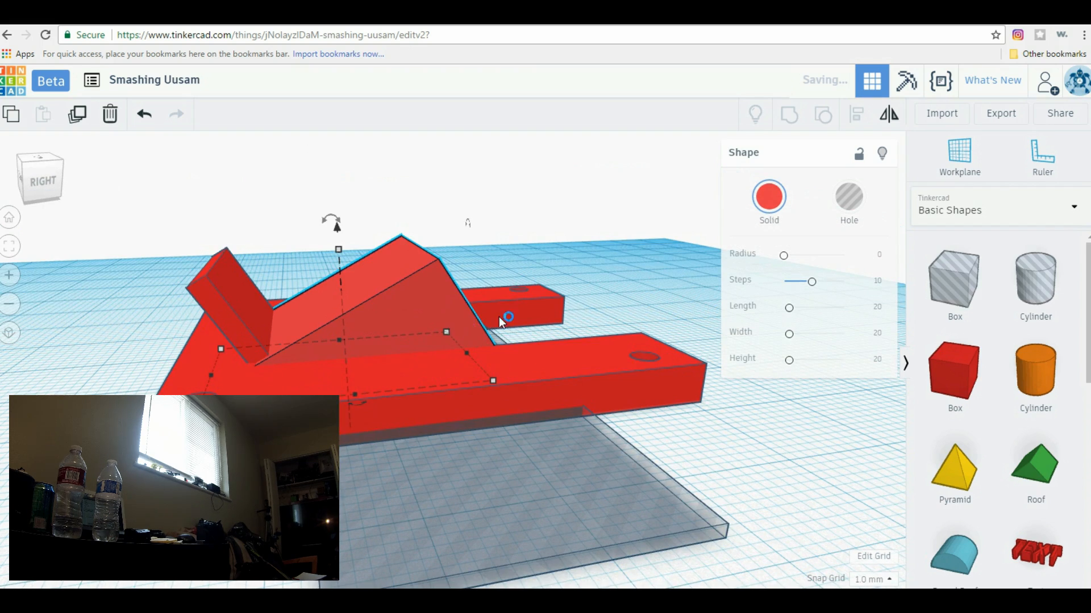
pyautogui.moveTo(602, 285); pyautogui.dragTo(452, 337, button='right')
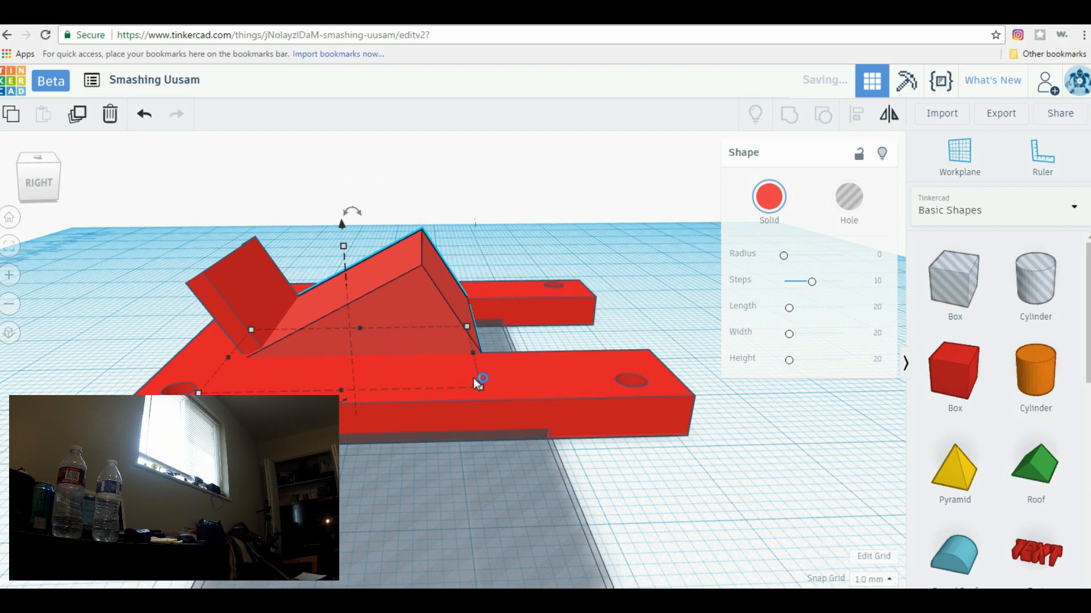
pyautogui.moveTo(483, 387); pyautogui.dragTo(519, 388)
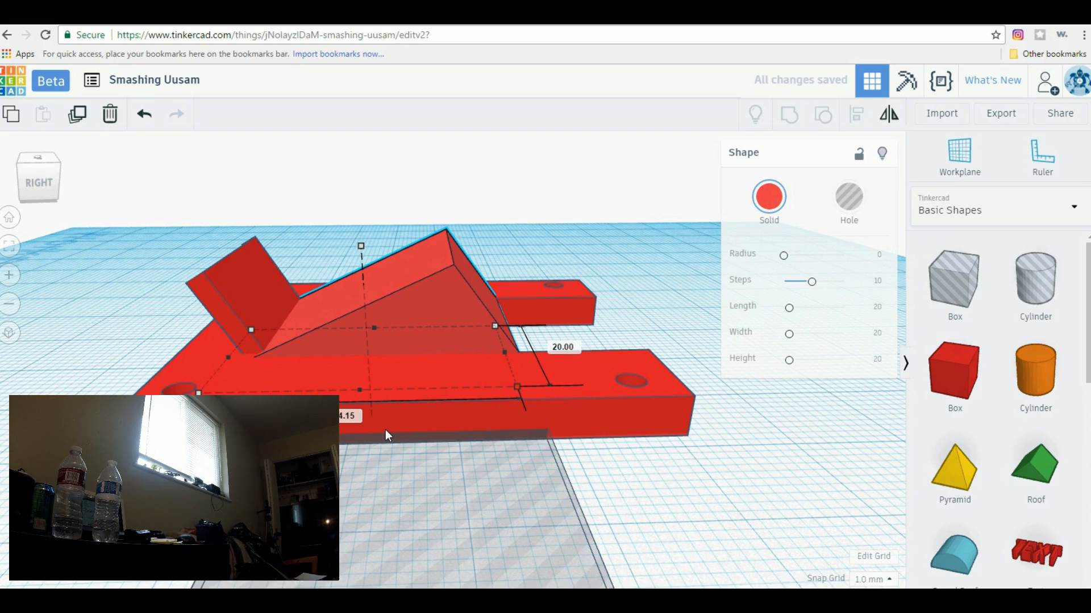
pyautogui.click(364, 417)
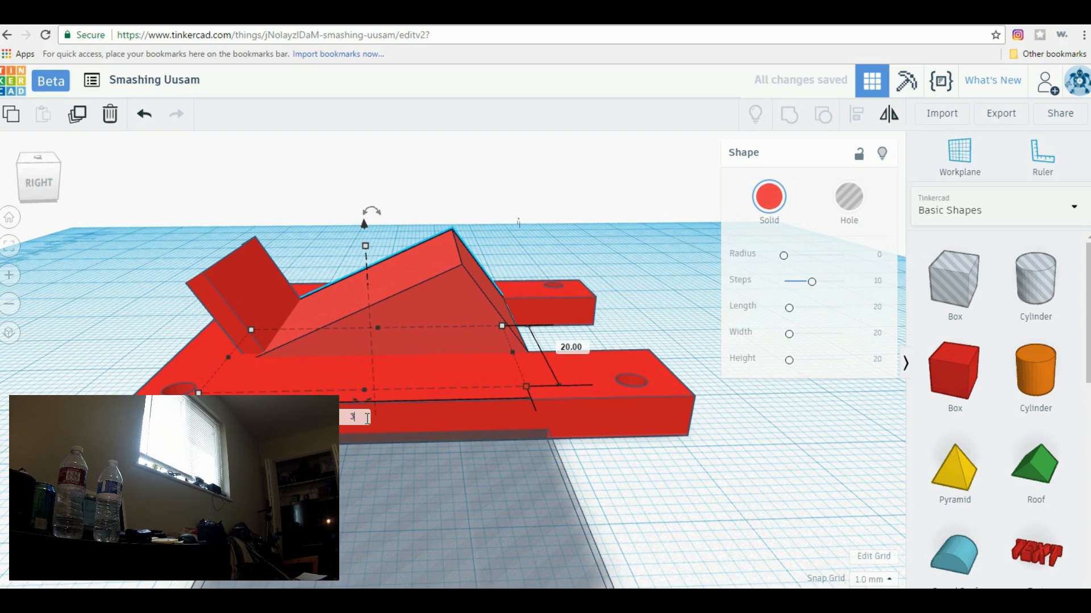
pyautogui.write('35')
pyautogui.press('Return')
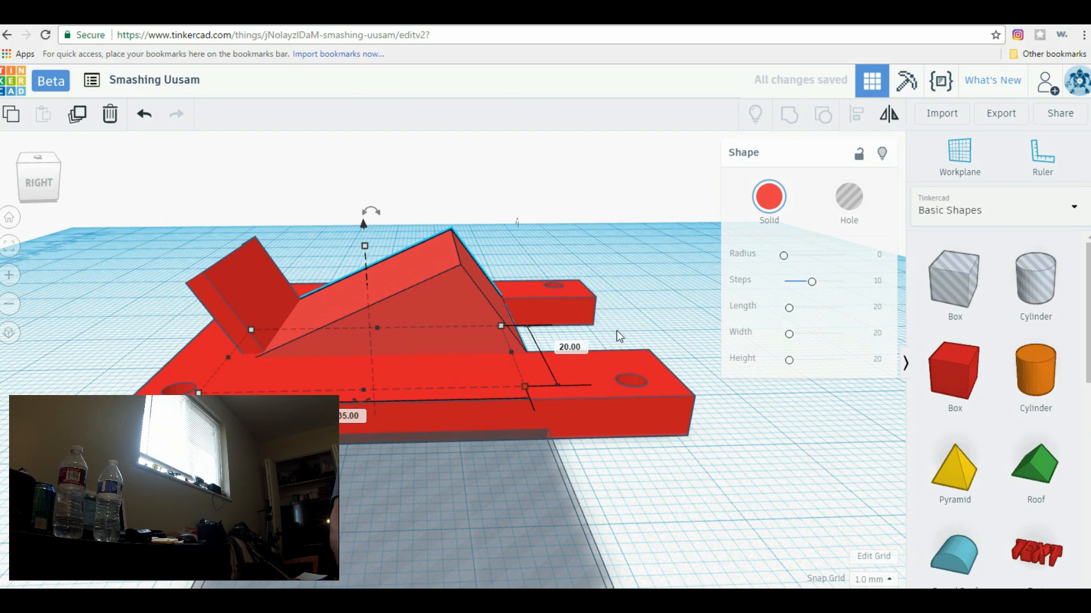
# Place a cylinder hole in the back notch behind the wedge and size its base to 15 by 15 mm
pyautogui.moveTo(688, 296); pyautogui.dragTo(430, 449, button='right')
pyautogui.moveTo(494, 492)
pyautogui.mouseDown(button='right')
pyautogui.moveTo(509, 516)
pyautogui.moveTo(488, 514)
pyautogui.moveTo(496, 478)
pyautogui.mouseUp(button='right')
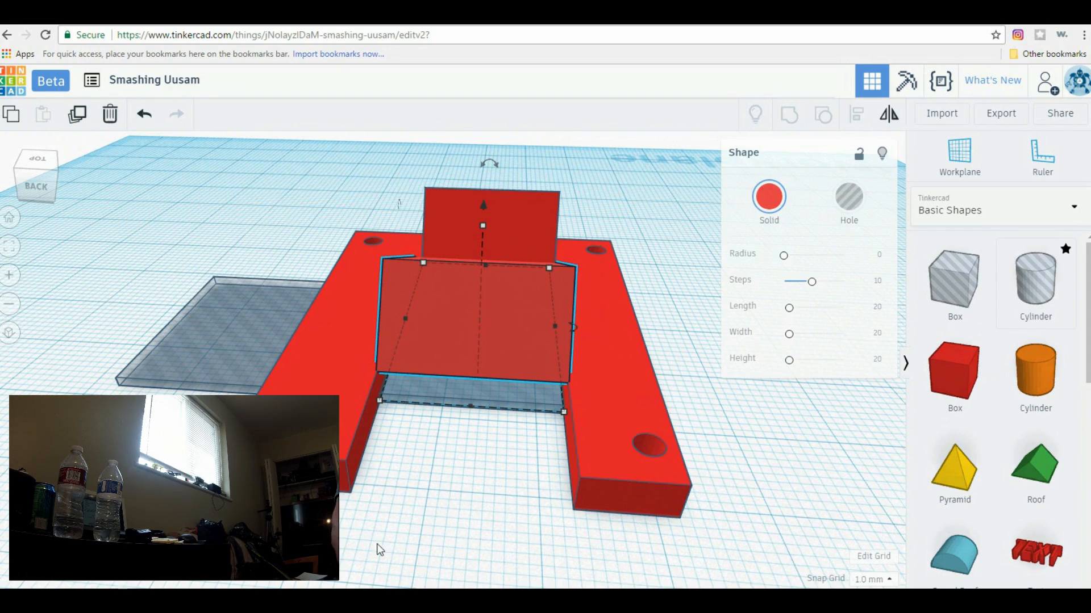
pyautogui.moveTo(452, 537); pyautogui.dragTo(421, 539, button='right')
pyautogui.moveTo(1054, 290); pyautogui.dragTo(499, 451)
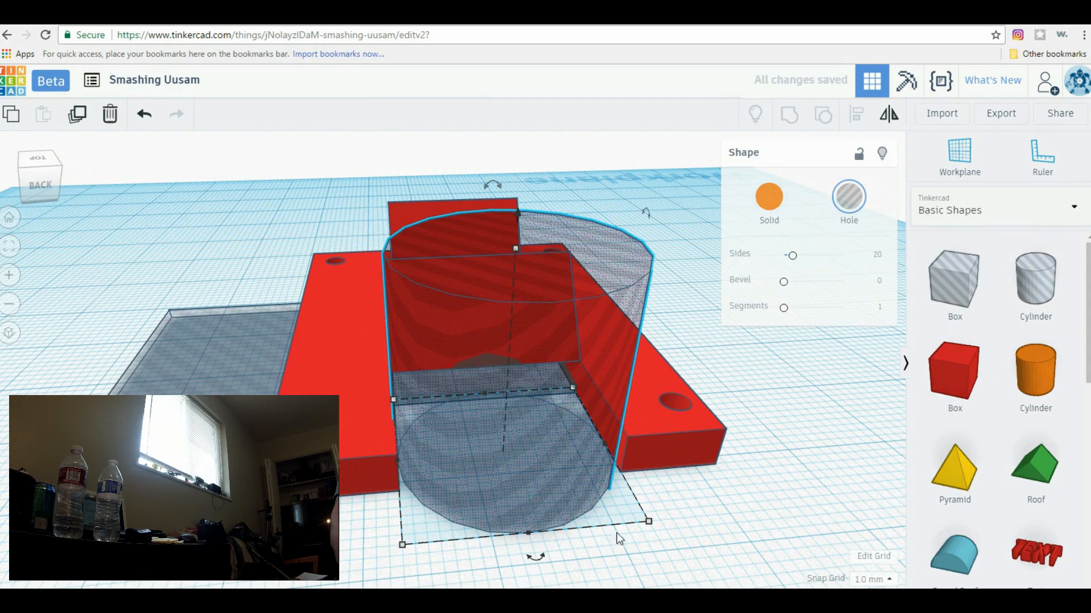
pyautogui.moveTo(648, 522); pyautogui.dragTo(559, 484)
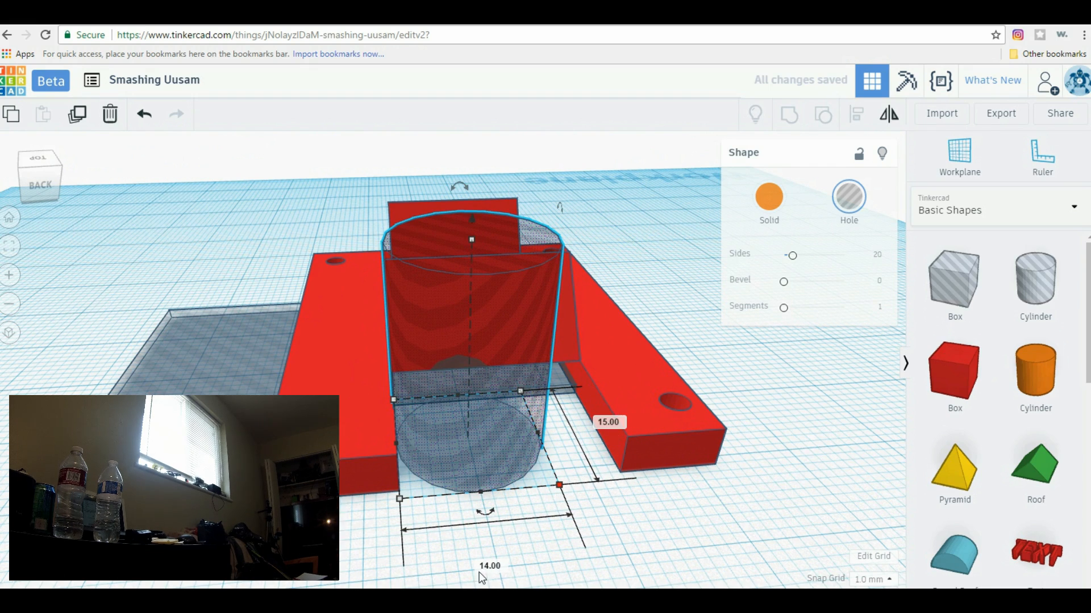
pyautogui.write('15')
pyautogui.press('Return')
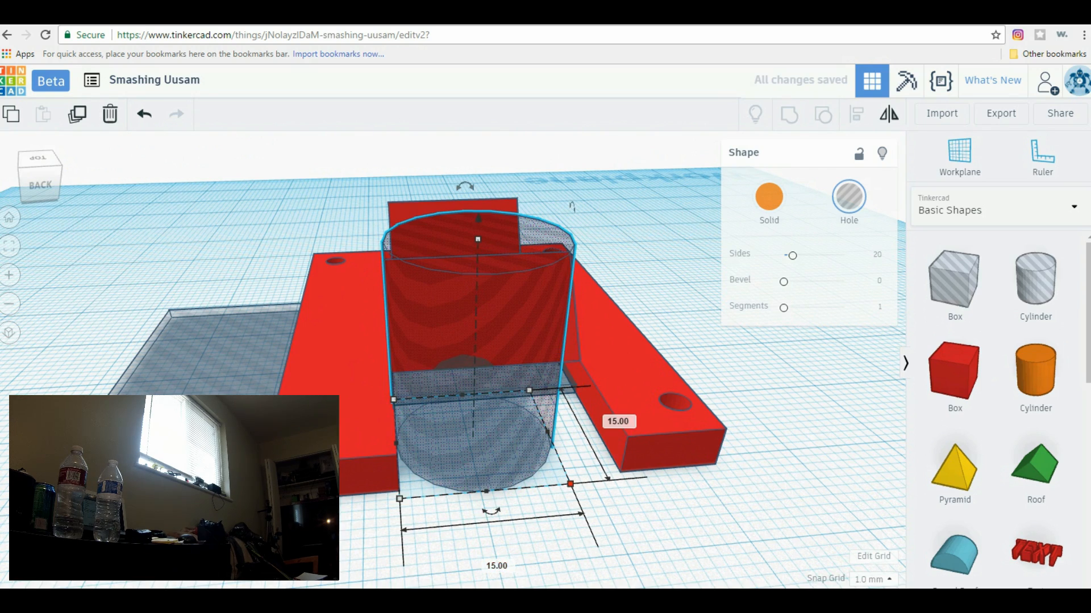
# Tilt the cylinder hole to face the wedge's back slope and move it into the wedge
pyautogui.moveTo(380, 543); pyautogui.dragTo(528, 212, button='right')
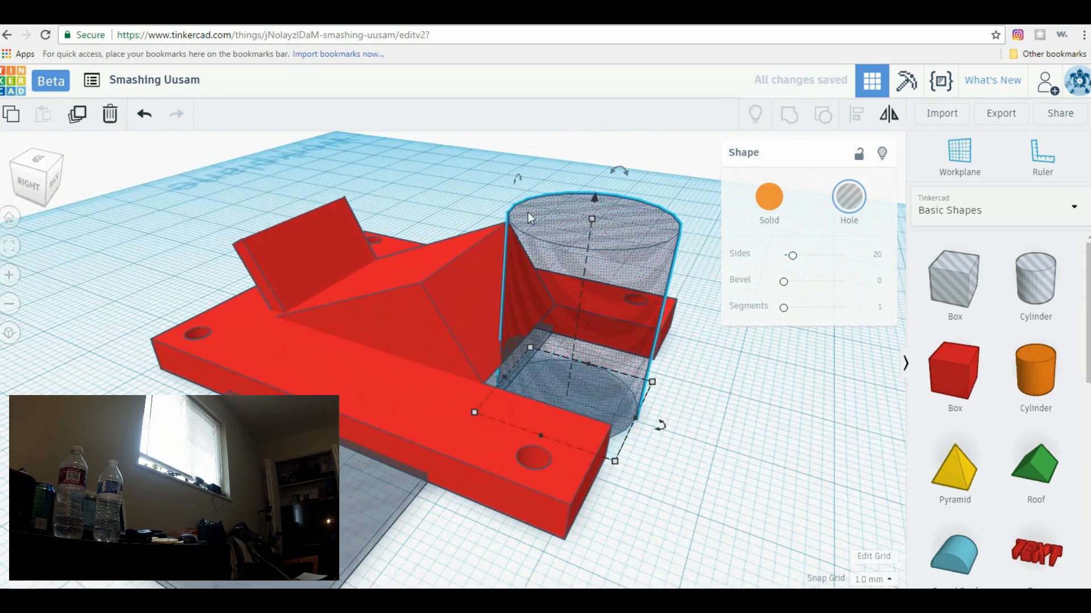
pyautogui.moveTo(620, 169); pyautogui.dragTo(768, 177)
pyautogui.moveTo(740, 422); pyautogui.dragTo(792, 435, button='right')
pyautogui.scroll(5, 660, 299)
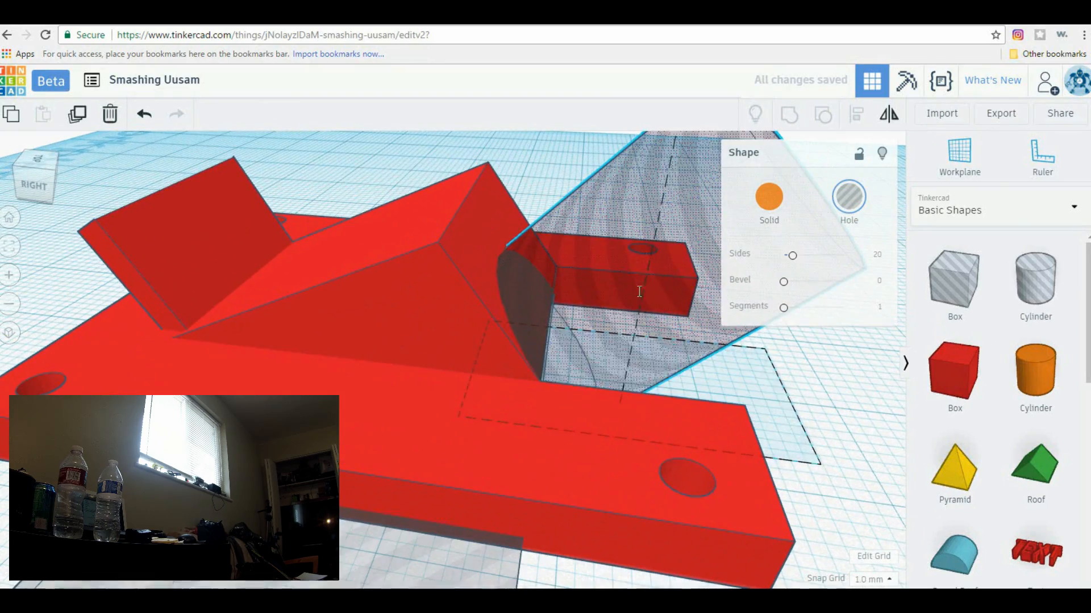
pyautogui.moveTo(591, 291); pyautogui.dragTo(546, 268)
pyautogui.moveTo(823, 419); pyautogui.dragTo(700, 390, button='right')
pyautogui.scroll(-3, 570, 244)
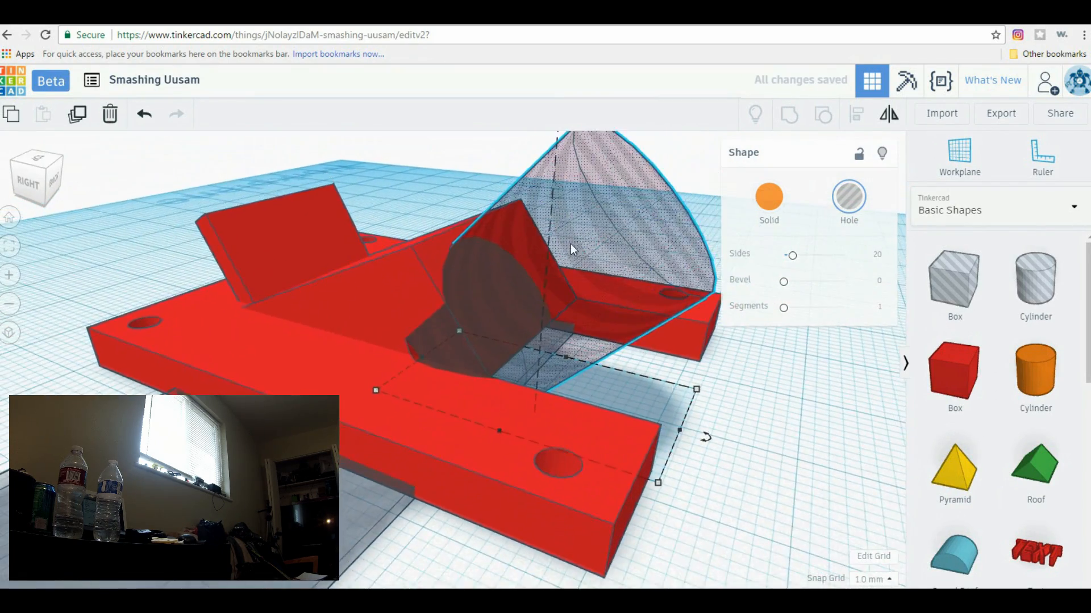
# Lower the tilted cylinder hole toward the plate and shift it about 3 mm across the notch
pyautogui.scroll(-2, 570, 244)
pyautogui.scroll(-3, 543, 159)
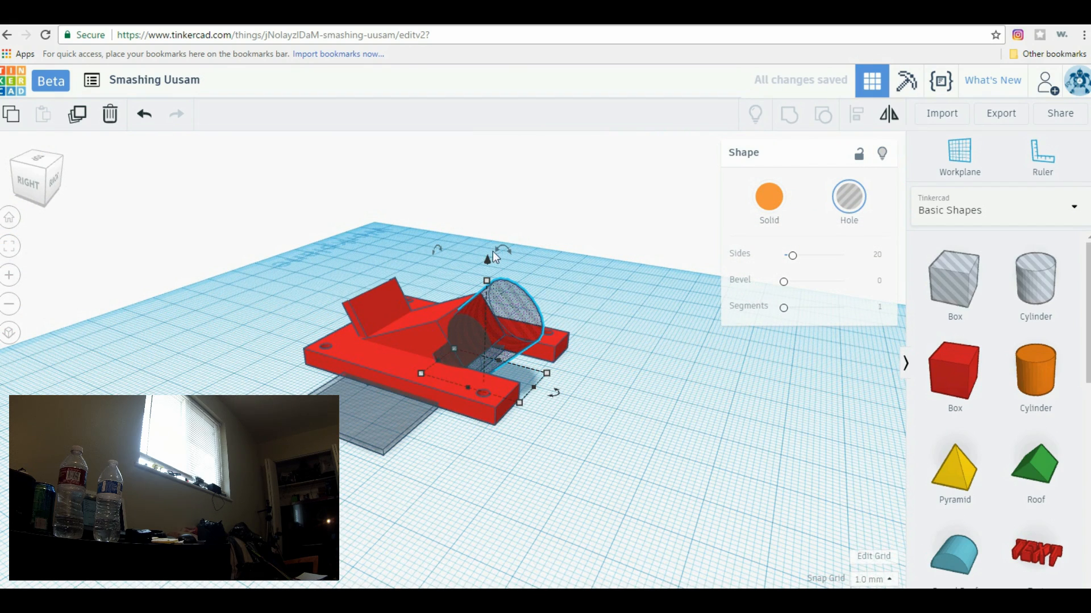
pyautogui.moveTo(487, 260); pyautogui.dragTo(487, 283)
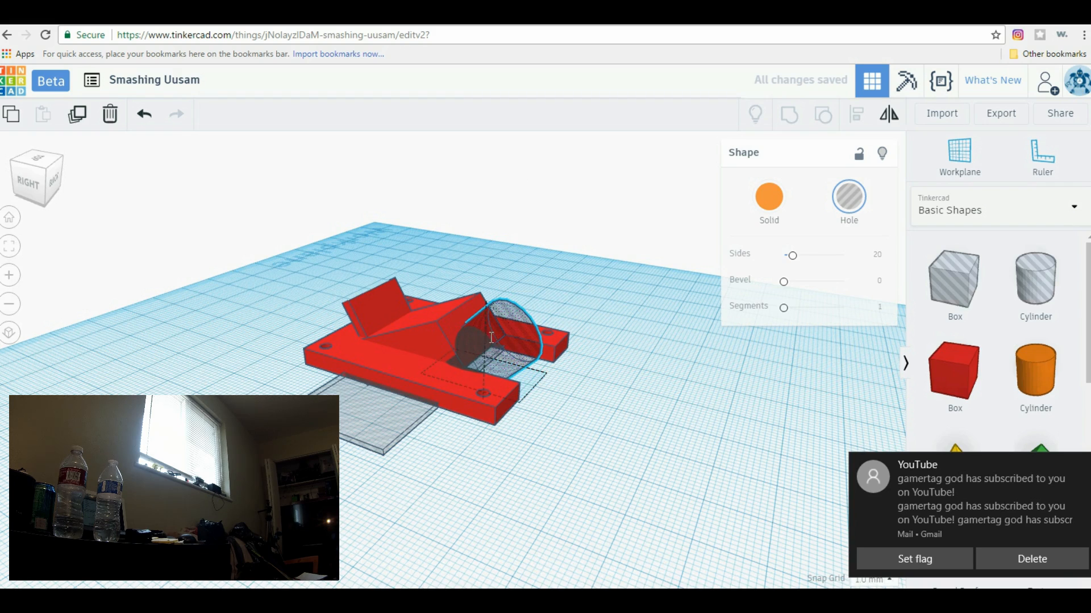
pyautogui.moveTo(490, 339); pyautogui.dragTo(494, 335)
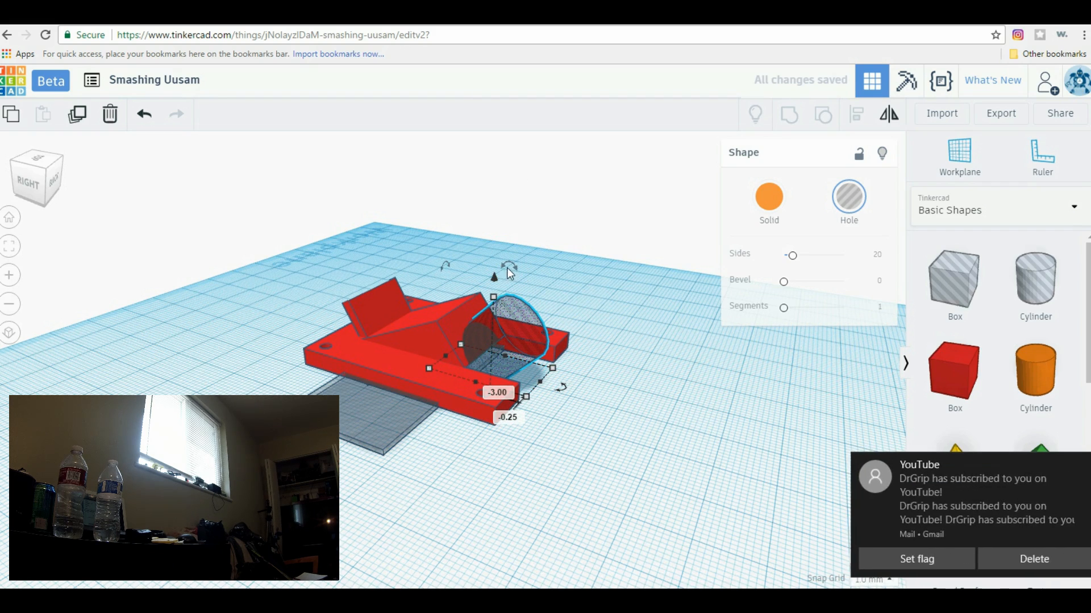
pyautogui.moveTo(509, 261); pyautogui.dragTo(491, 208)
pyautogui.moveTo(563, 512)
pyautogui.mouseDown(button='right')
pyautogui.moveTo(591, 514)
pyautogui.moveTo(581, 506)
pyautogui.mouseUp(button='right')
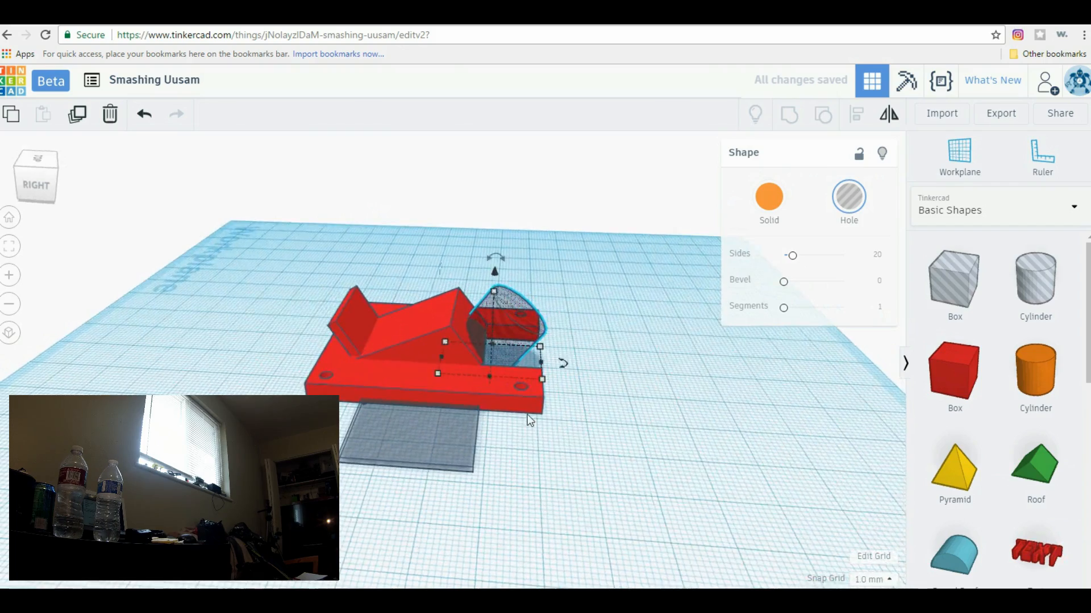
# Set the wedge's width to 30 mm and re-center the wedge over the plate's back notch
pyautogui.scroll(5, 527, 414)
pyautogui.moveTo(880, 421); pyautogui.dragTo(582, 342, button='right')
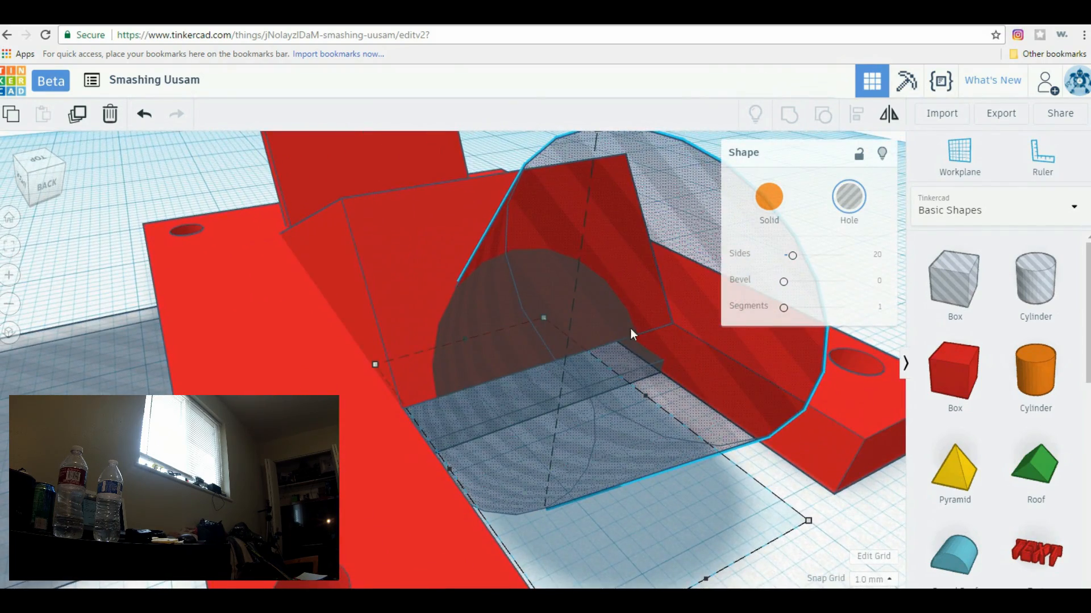
pyautogui.moveTo(820, 544); pyautogui.dragTo(760, 572, button='right')
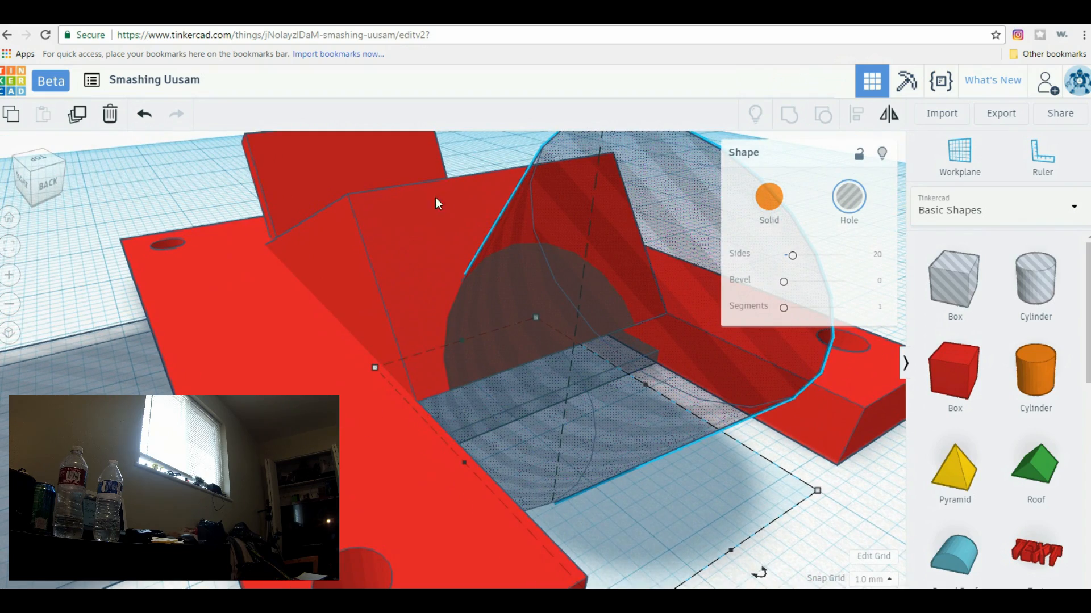
pyautogui.moveTo(857, 527); pyautogui.dragTo(322, 312, button='right')
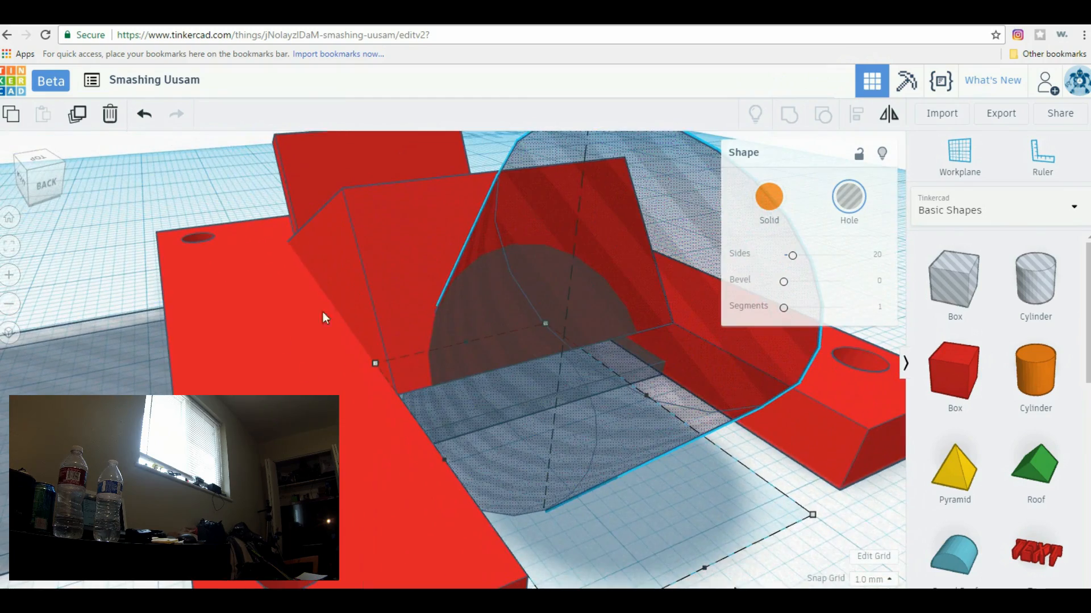
pyautogui.click(374, 287)
pyautogui.moveTo(673, 396); pyautogui.dragTo(452, 298, button='right')
pyautogui.moveTo(597, 502); pyautogui.dragTo(597, 526, button='right')
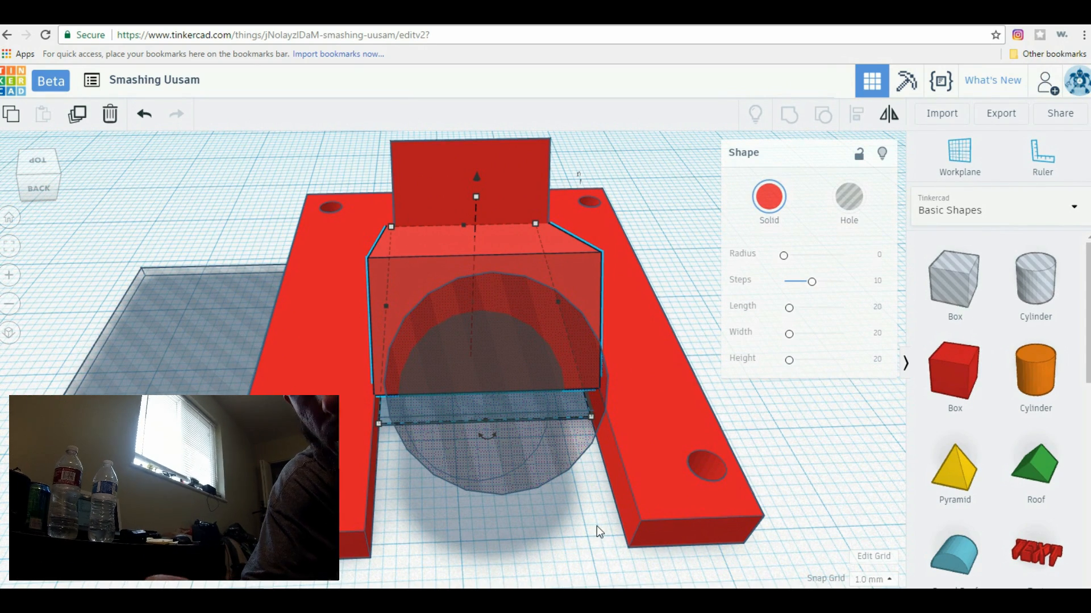
pyautogui.moveTo(597, 526); pyautogui.dragTo(611, 588)
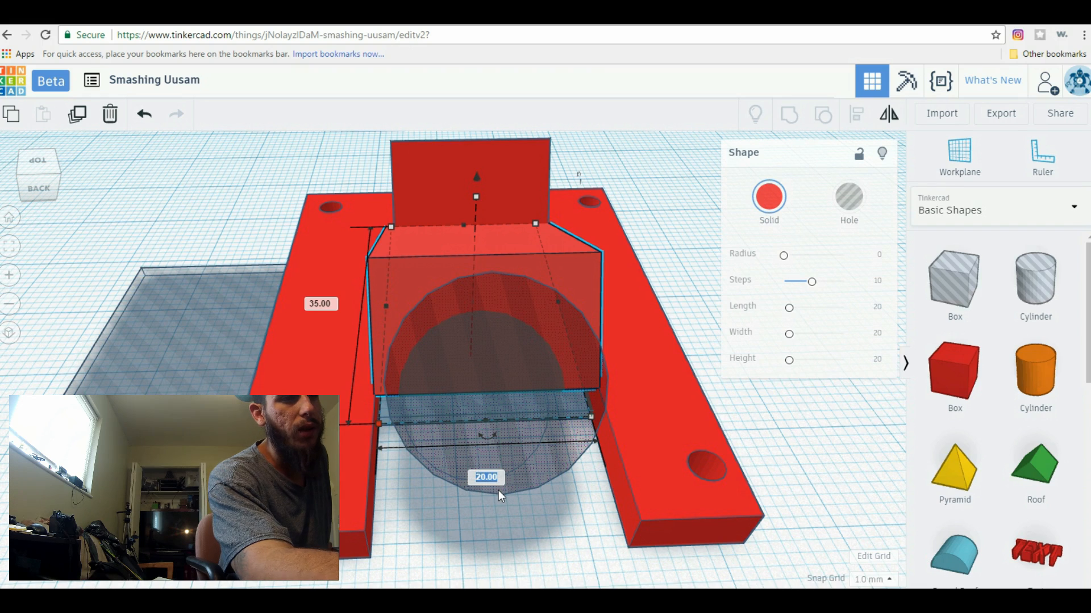
pyautogui.write('30')
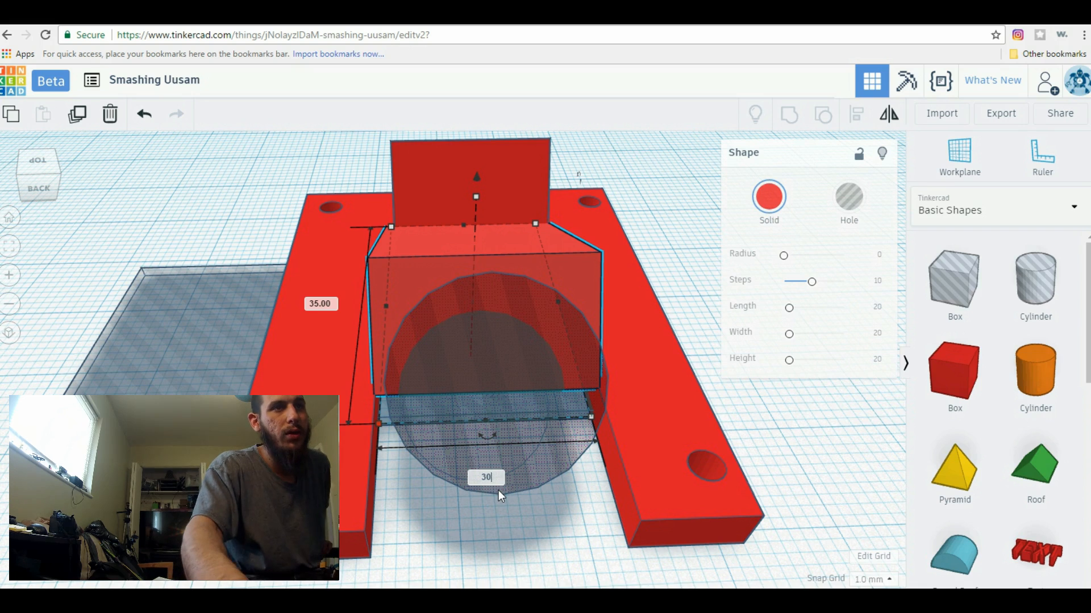
pyautogui.press('Return')
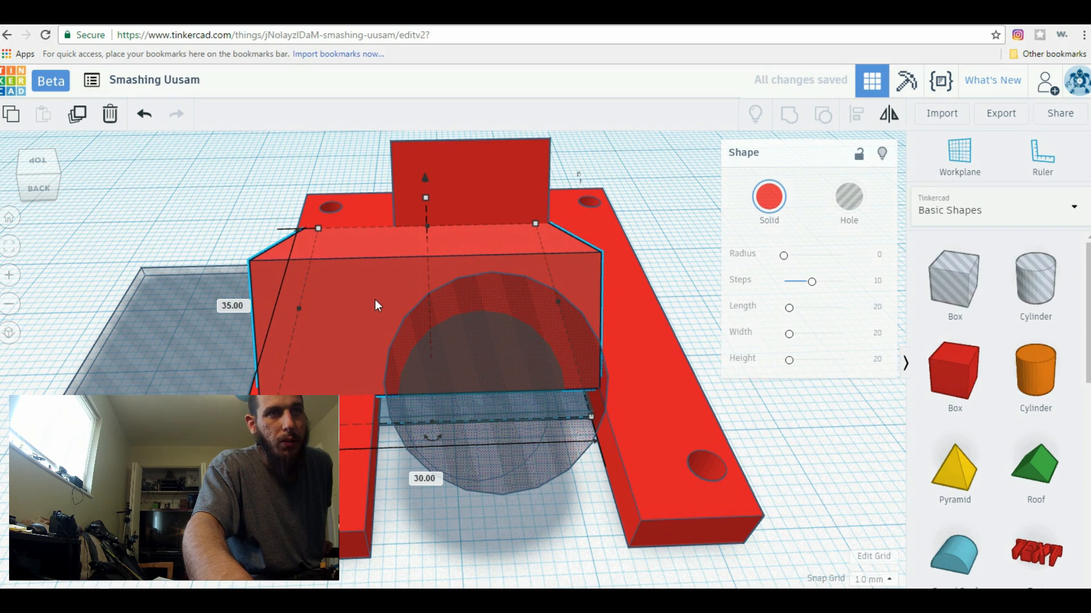
pyautogui.moveTo(374, 299); pyautogui.dragTo(438, 301)
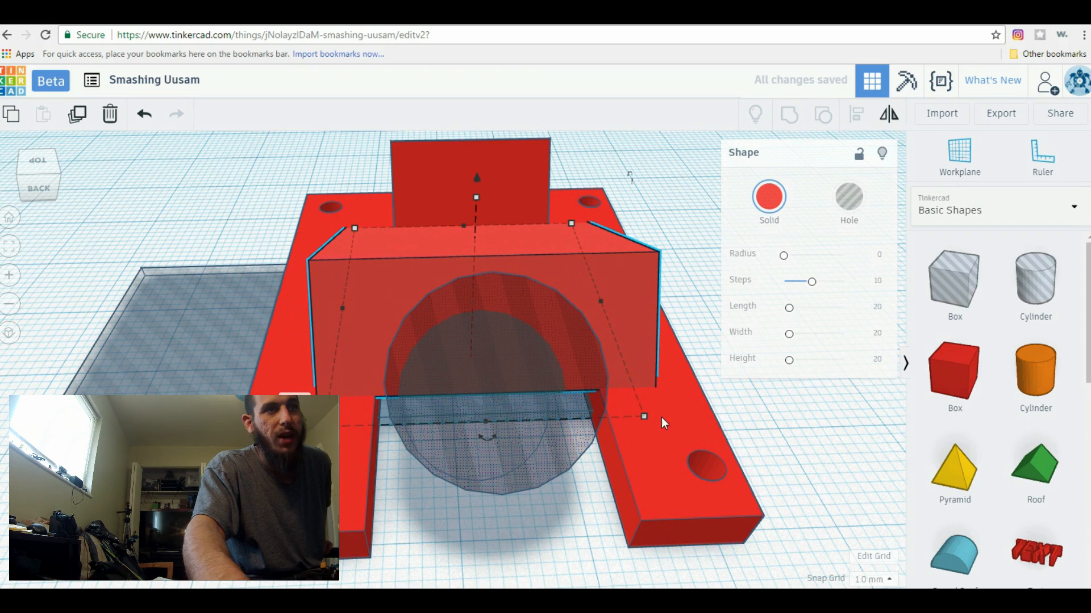
# Raise the flat strap-slot box hole from beside the plate into the wedge and tilt it 30° along the slope
pyautogui.moveTo(284, 486); pyautogui.dragTo(382, 467, button='right')
pyautogui.moveTo(341, 537); pyautogui.dragTo(455, 514, button='right')
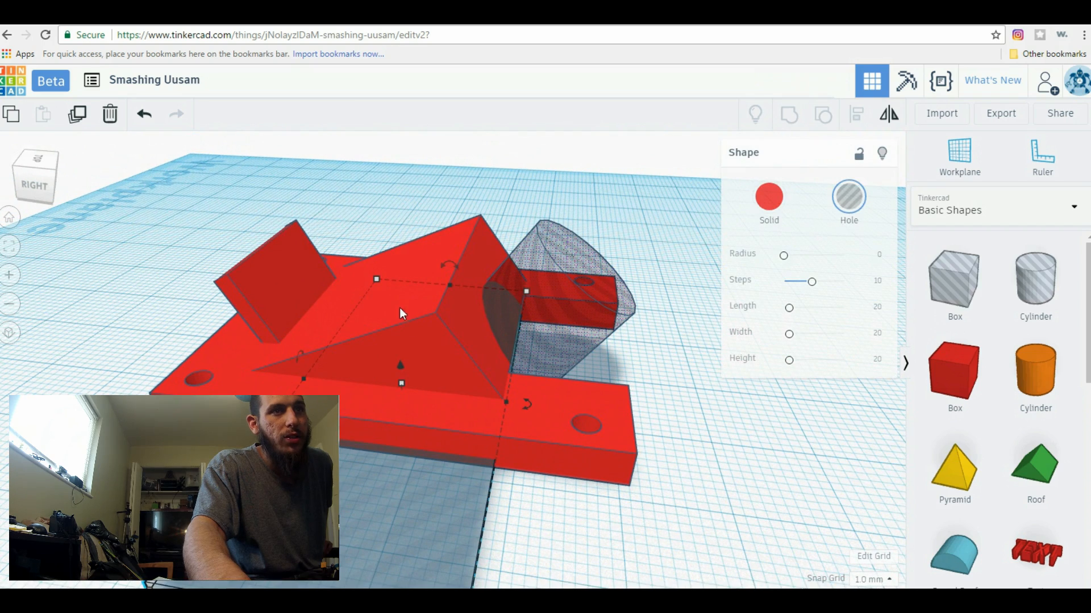
pyautogui.moveTo(401, 366); pyautogui.dragTo(418, 309)
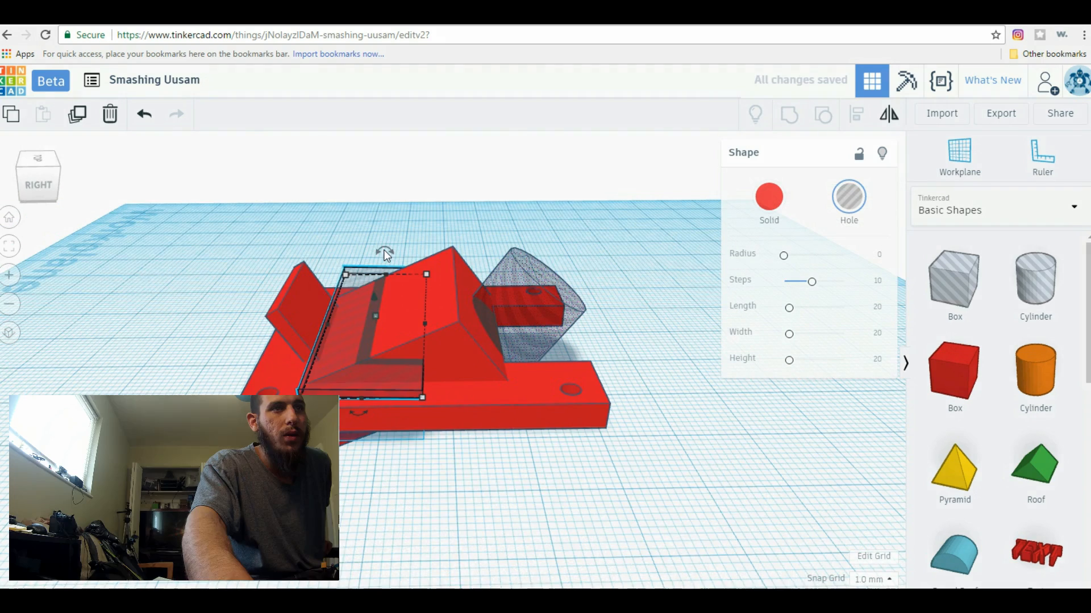
pyautogui.moveTo(385, 250); pyautogui.dragTo(344, 213)
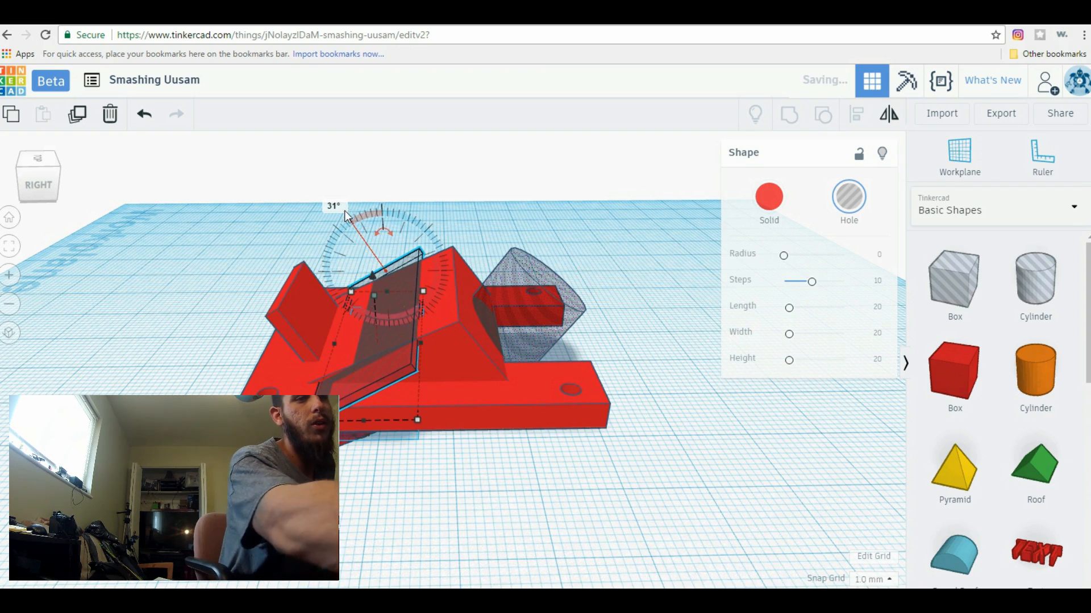
pyautogui.click(338, 206)
pyautogui.write('30')
pyautogui.press('Return')
# Shift the tilted strap-slot hole so it passes through the wedge just beneath its long slope
pyautogui.moveTo(376, 385); pyautogui.dragTo(421, 357)
pyautogui.moveTo(411, 262); pyautogui.dragTo(412, 260)
pyautogui.moveTo(584, 443); pyautogui.dragTo(591, 470, button='right')
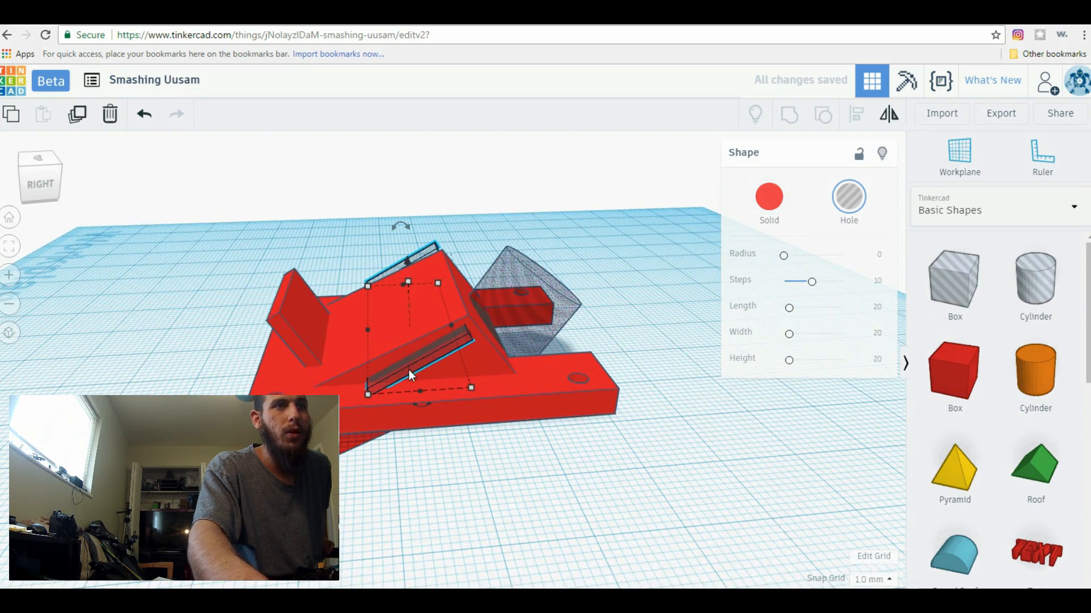
# Widen the tilted front wall on both sides to match the width of the wedge
pyautogui.moveTo(441, 405); pyautogui.dragTo(329, 345, button='right')
pyautogui.click(309, 312)
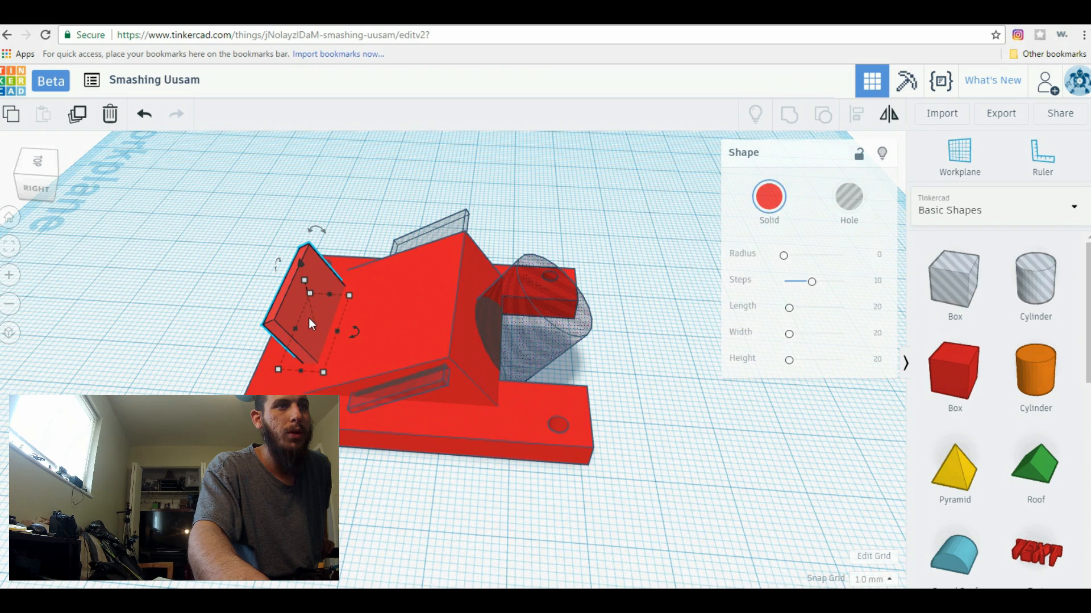
pyautogui.moveTo(321, 370); pyautogui.dragTo(332, 332)
pyautogui.moveTo(346, 295); pyautogui.dragTo(353, 278)
pyautogui.moveTo(482, 473); pyautogui.dragTo(363, 476, button='right')
pyautogui.moveTo(383, 263)
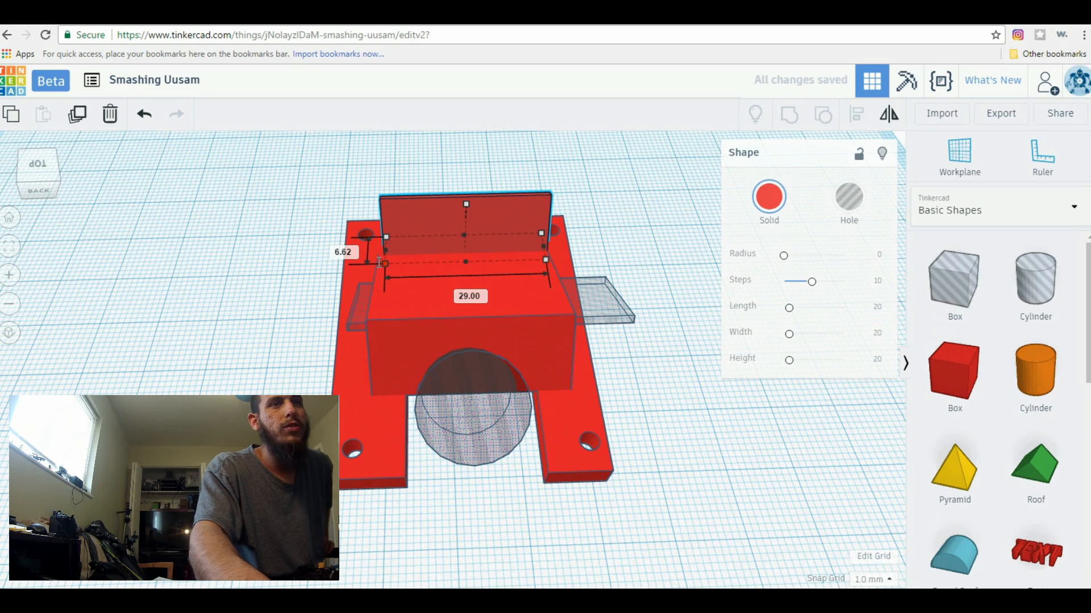
pyautogui.moveTo(382, 262); pyautogui.dragTo(375, 263)
pyautogui.click(214, 341)
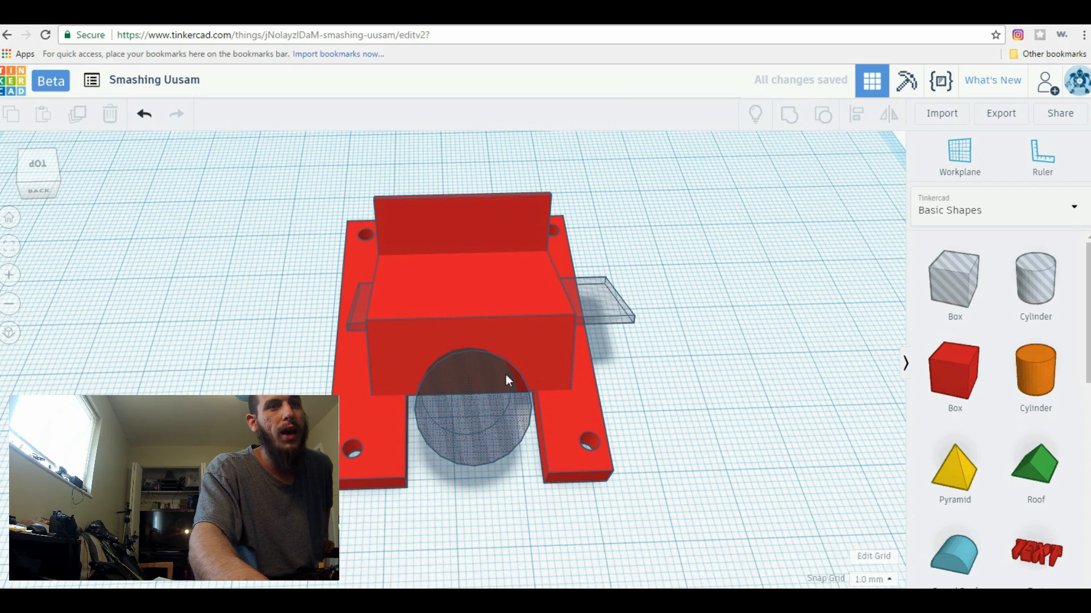
# Group the whole model with its holes to check the slot and the plate's underside, and undo the grouping
pyautogui.moveTo(585, 541); pyautogui.dragTo(404, 413)
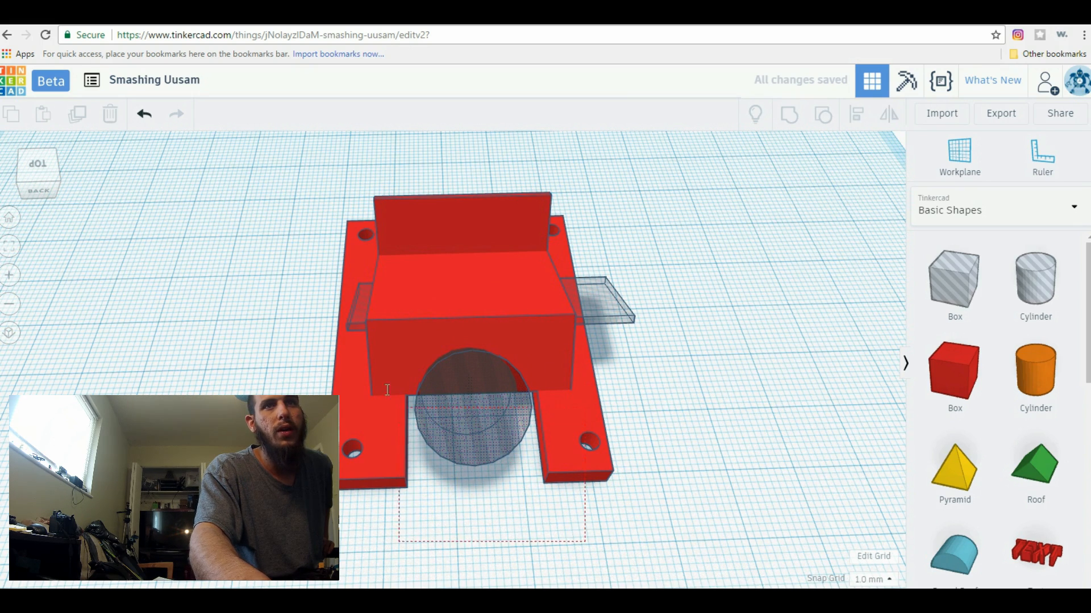
pyautogui.moveTo(307, 195); pyautogui.dragTo(307, 196)
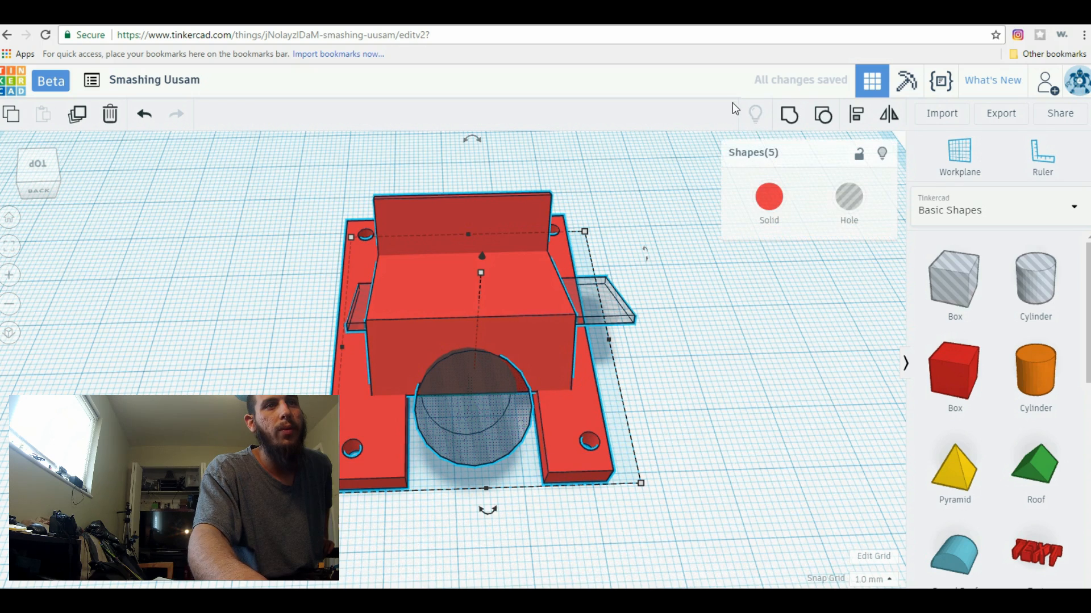
pyautogui.click(786, 122)
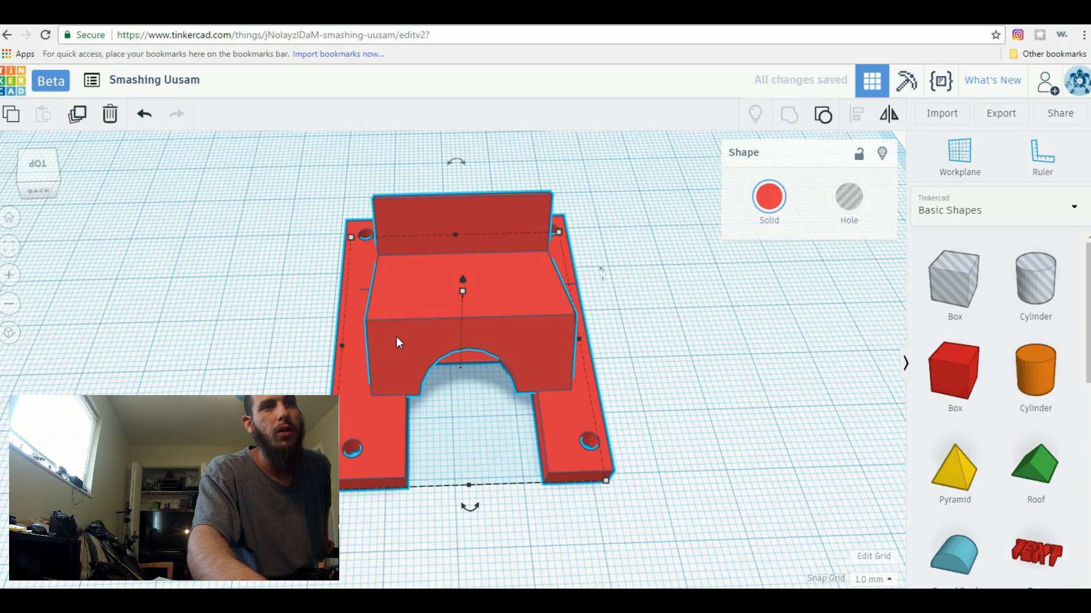
pyautogui.moveTo(236, 368); pyautogui.dragTo(615, 238, button='right')
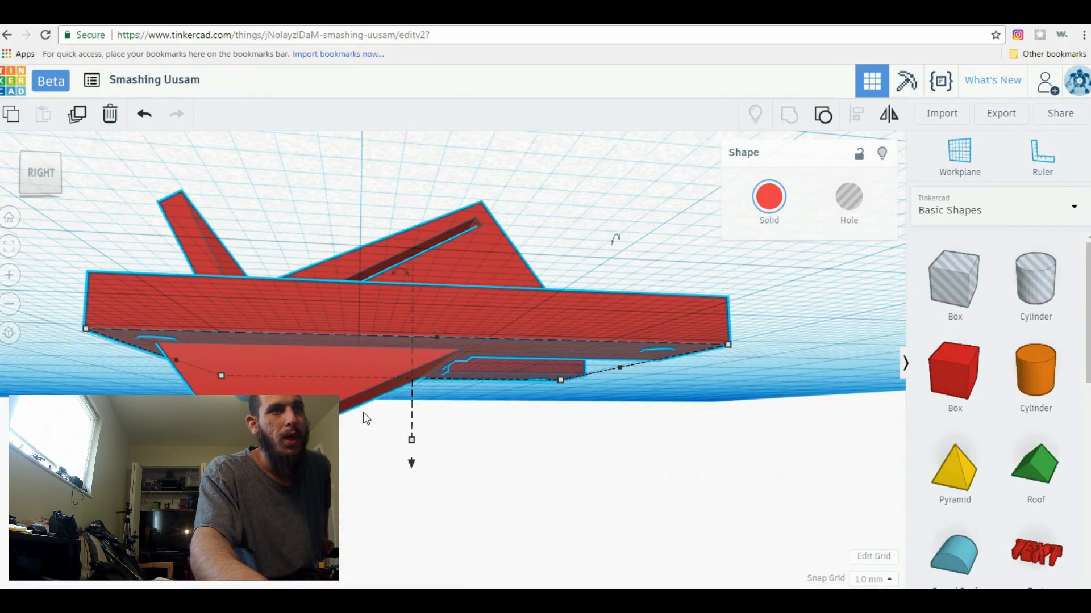
pyautogui.moveTo(818, 359); pyautogui.dragTo(810, 391, button='right')
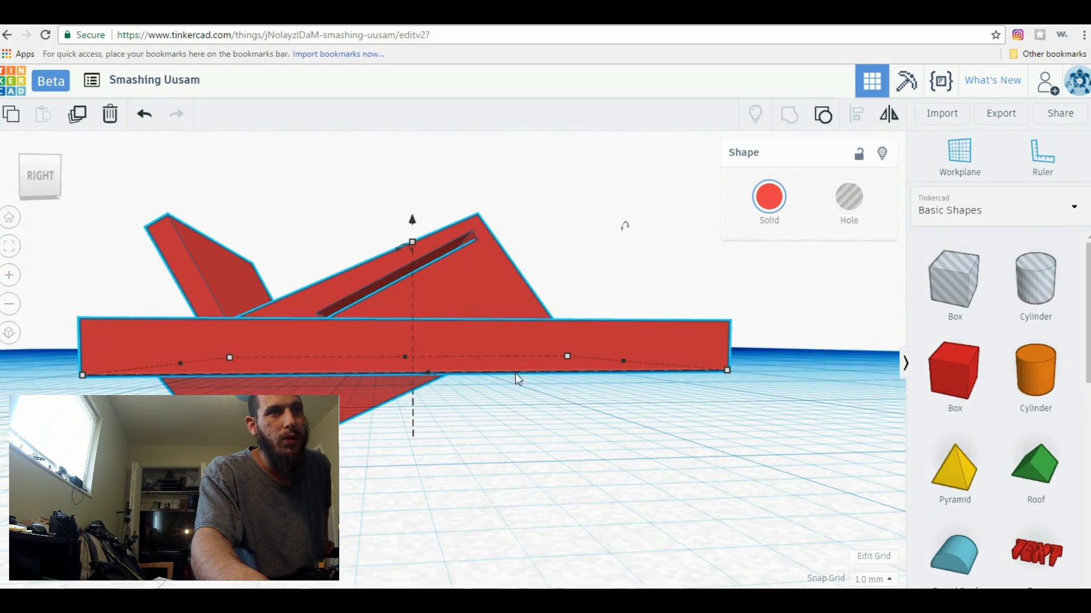
pyautogui.moveTo(805, 350); pyautogui.dragTo(809, 316, button='right')
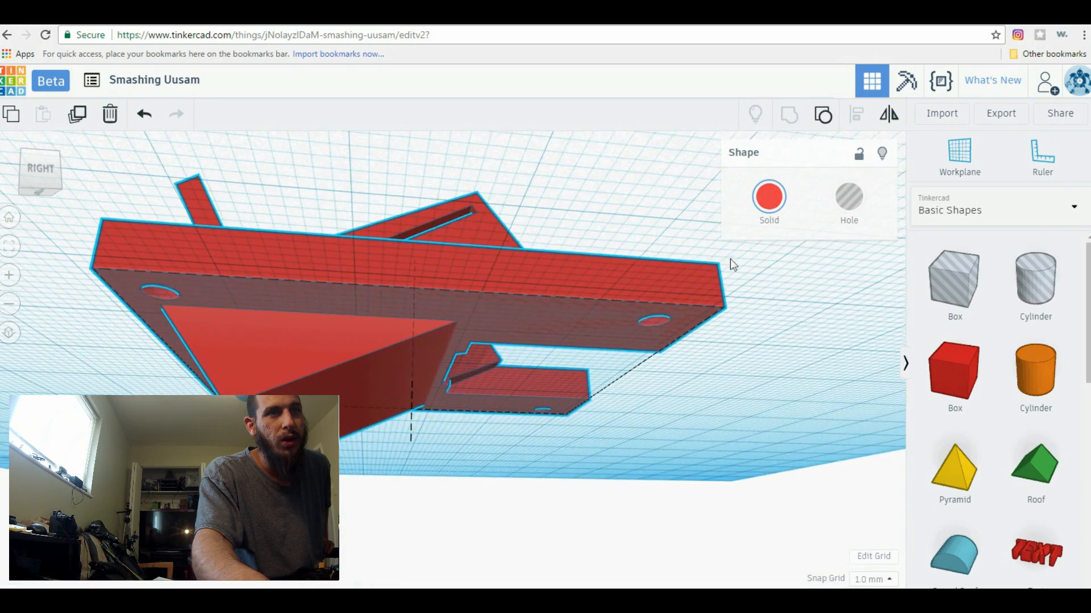
pyautogui.moveTo(730, 264); pyautogui.dragTo(626, 427, button='right')
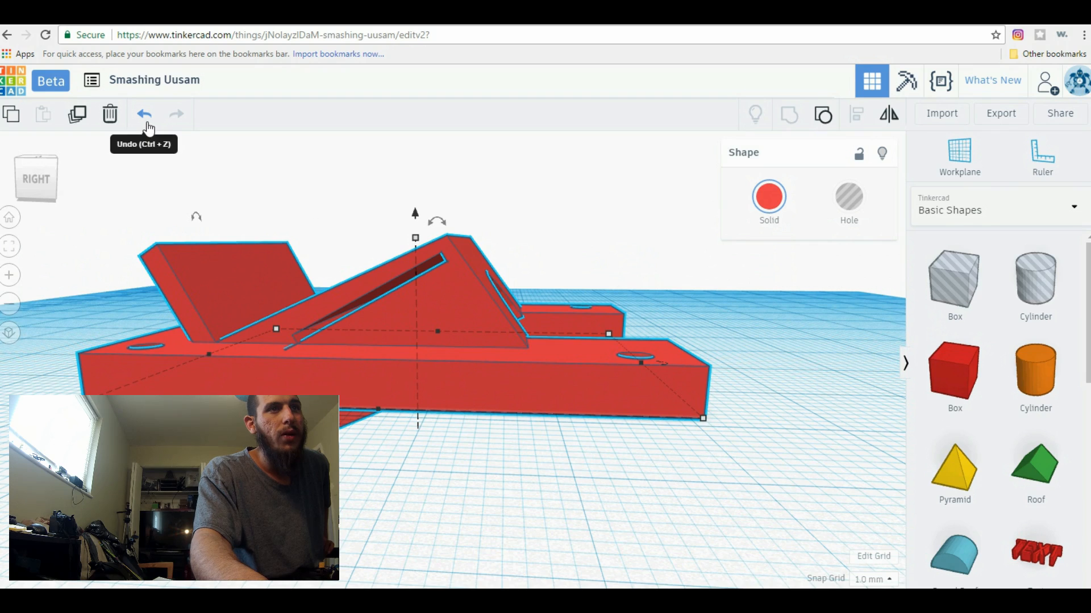
pyautogui.click(146, 116)
# Rotate the strap-slot hole 30° back to level and increase its thickness to 3.80 mm
pyautogui.moveTo(441, 452); pyautogui.dragTo(399, 336, button='right')
pyautogui.click(391, 308)
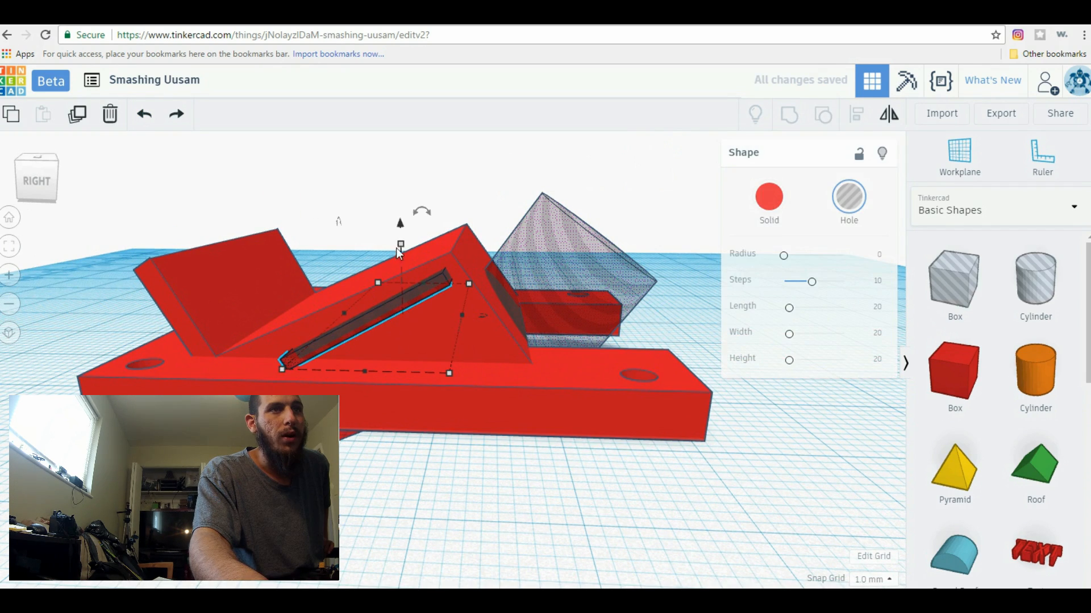
pyautogui.moveTo(401, 246); pyautogui.dragTo(469, 177)
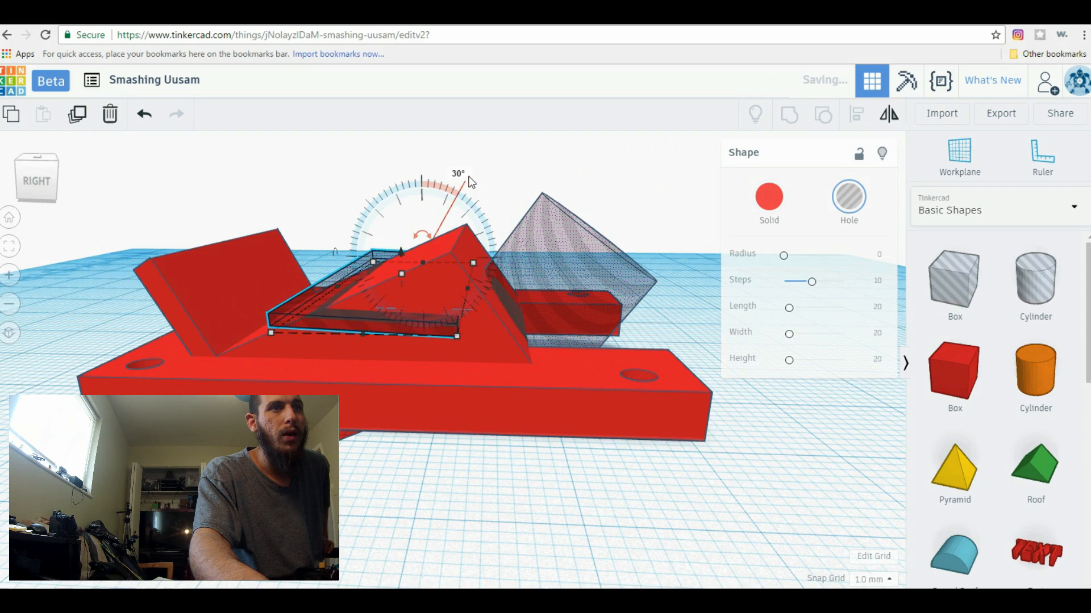
pyautogui.moveTo(399, 258); pyautogui.dragTo(402, 243)
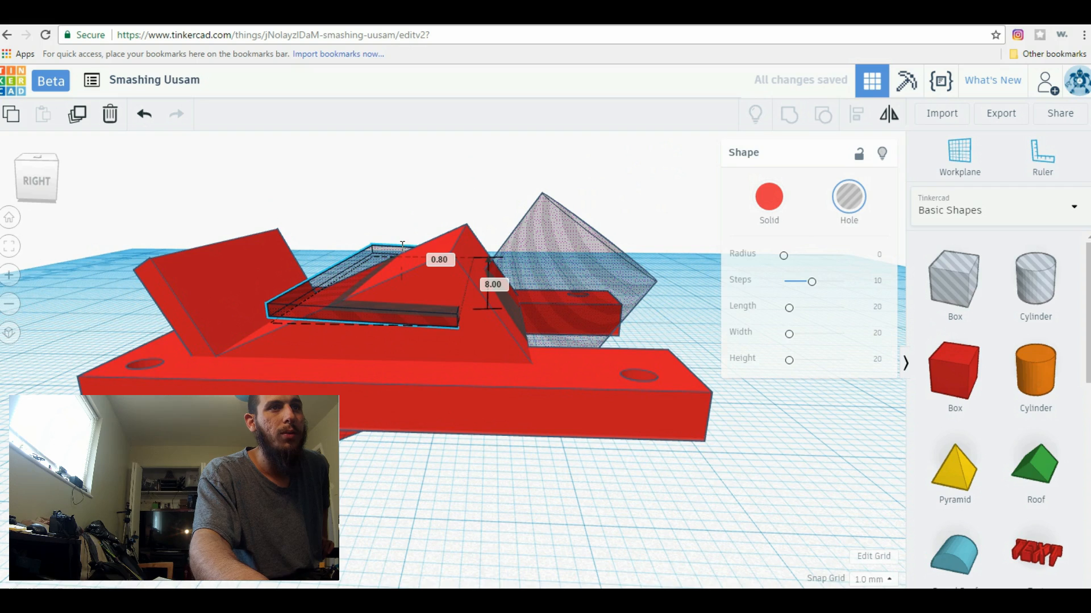
pyautogui.moveTo(401, 252)
pyautogui.mouseDown()
pyautogui.moveTo(401, 273)
pyautogui.moveTo(404, 256)
pyautogui.mouseUp()
pyautogui.click(145, 115)
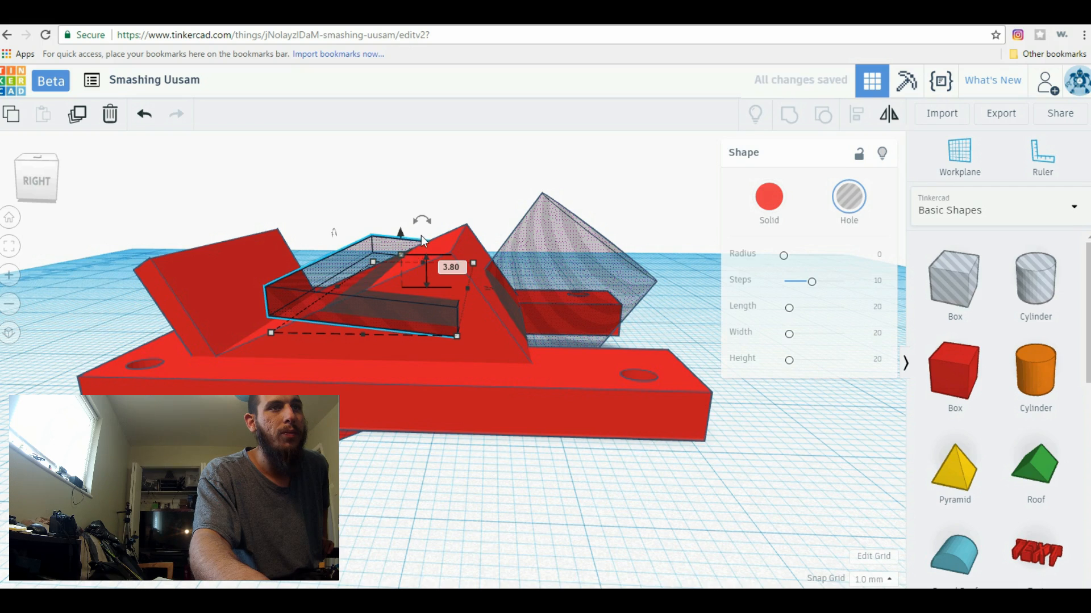
# Tilt the thickened strap-slot hole by -31° to follow the wedge's slope and lower it slightly into the wedge
pyautogui.moveTo(421, 220); pyautogui.dragTo(373, 169)
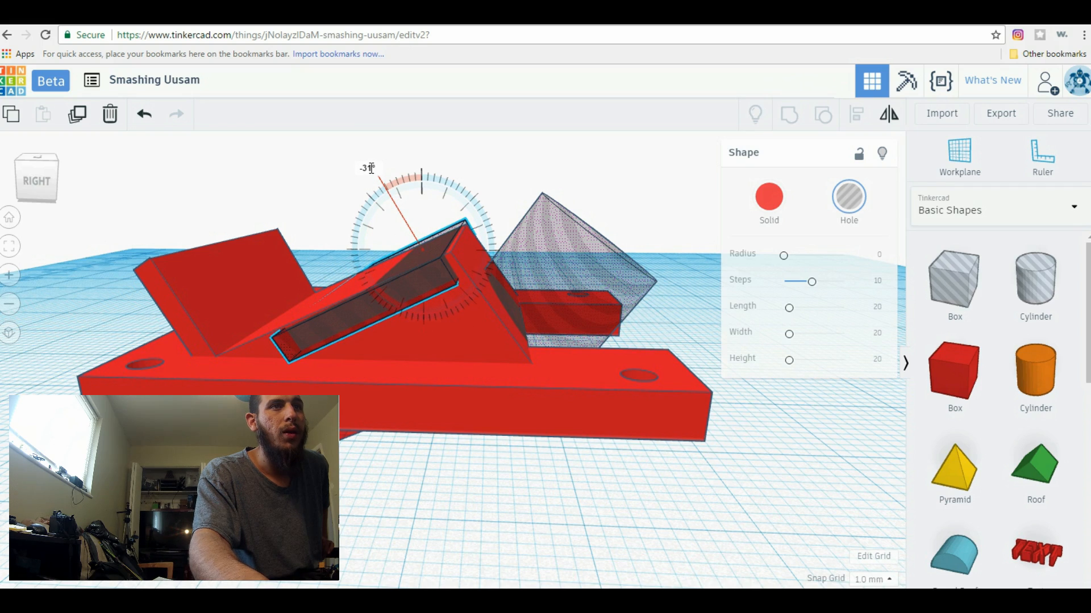
pyautogui.moveTo(372, 168); pyautogui.dragTo(372, 169)
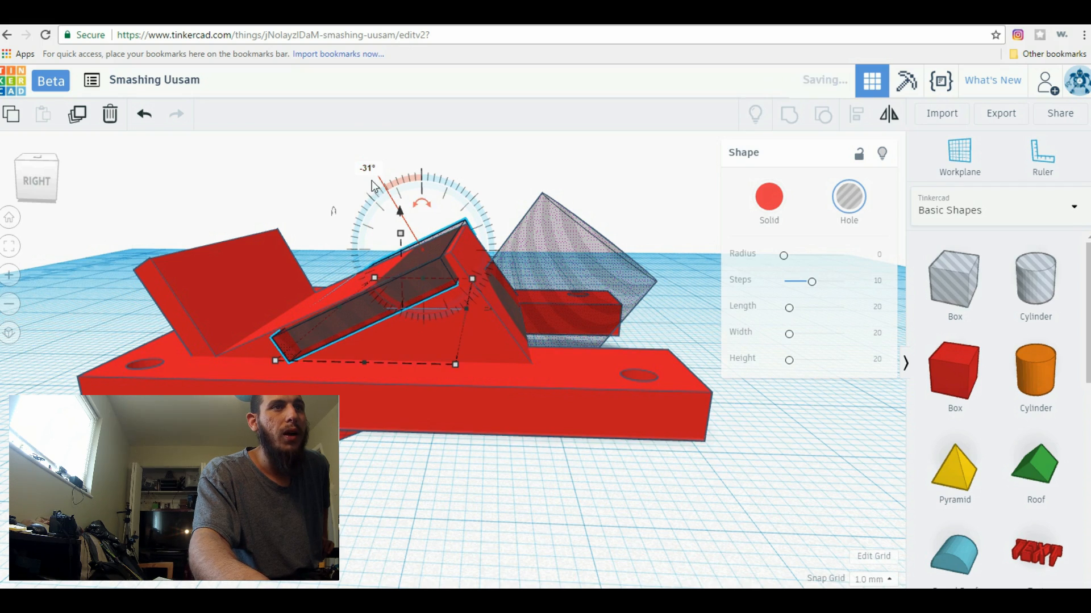
pyautogui.moveTo(400, 215); pyautogui.dragTo(401, 221)
pyautogui.moveTo(455, 504); pyautogui.dragTo(487, 441, button='right')
pyautogui.click(496, 446)
# Place a box hole over the wedge and enlarge its base to about 34 mm on one side, covering the wedge
pyautogui.moveTo(652, 442); pyautogui.dragTo(482, 489, button='right')
pyautogui.moveTo(682, 267); pyautogui.dragTo(171, 293)
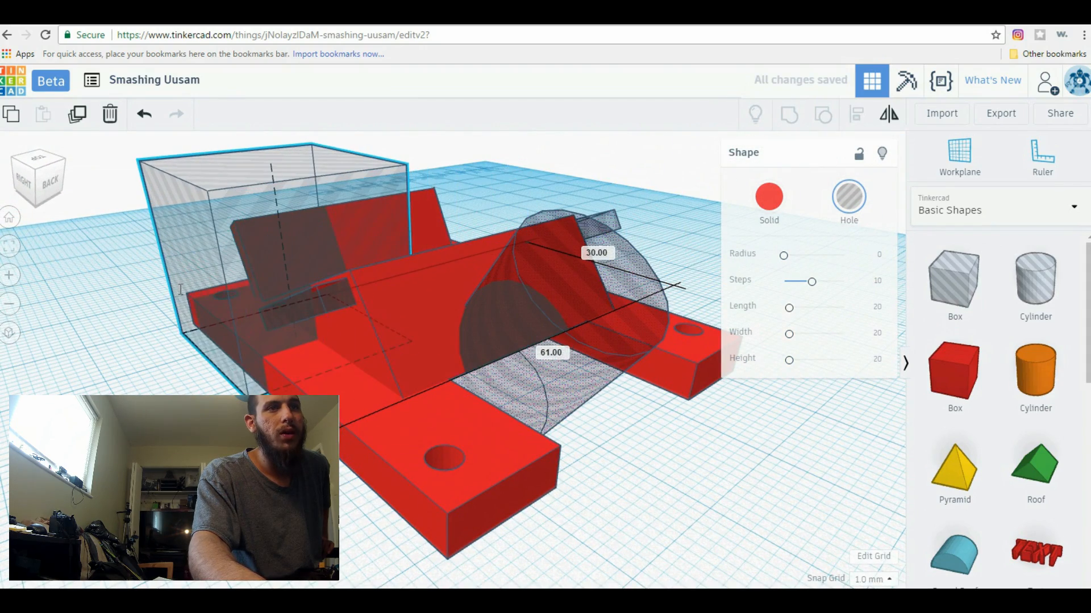
pyautogui.moveTo(412, 342); pyautogui.dragTo(521, 387)
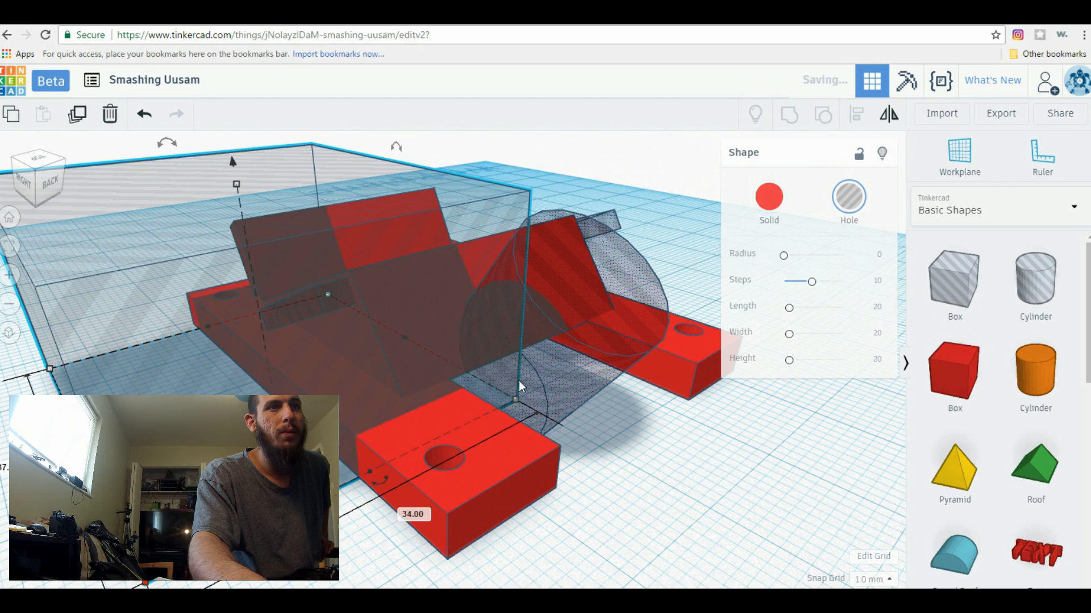
pyautogui.moveTo(421, 361); pyautogui.dragTo(509, 319)
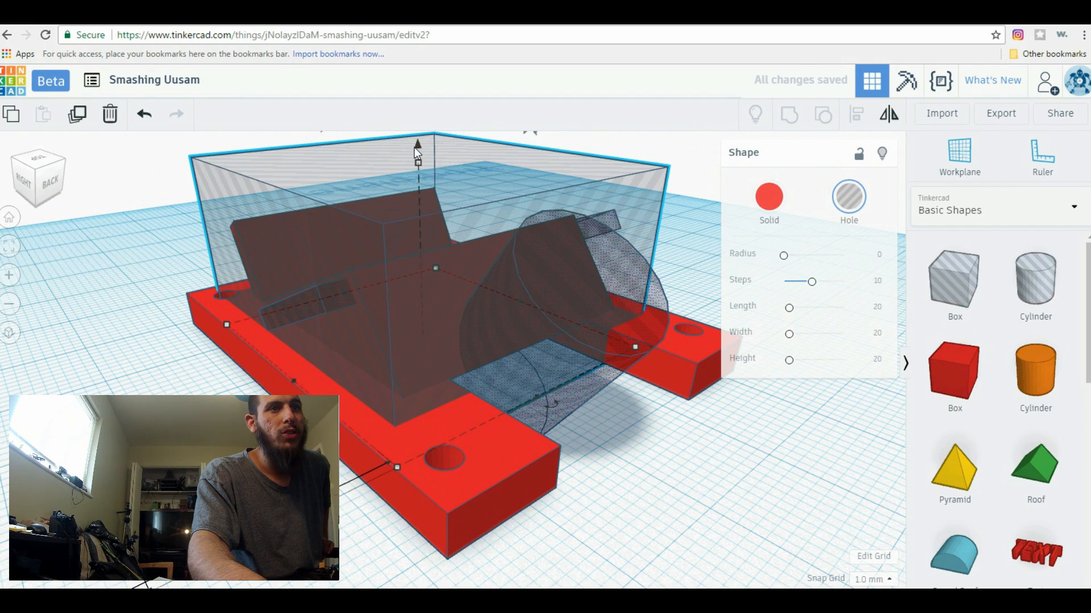
# Lower the large box hole beneath the plate until its top meets the underside, enclosing the protruding part of the wedge
pyautogui.moveTo(415, 148); pyautogui.dragTo(433, 362)
pyautogui.moveTo(321, 500); pyautogui.dragTo(387, 412, button='right')
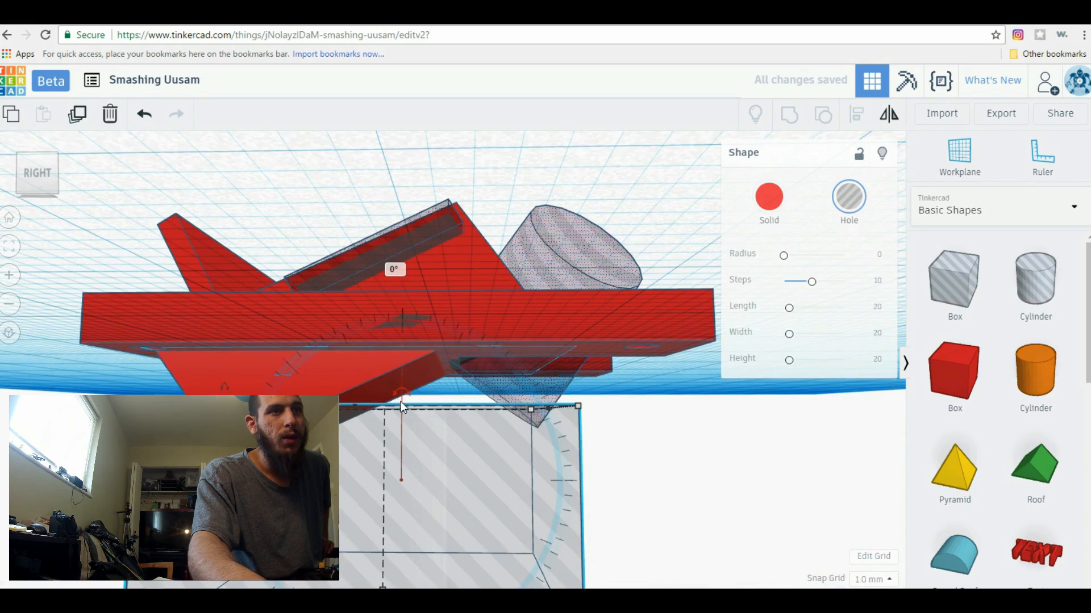
pyautogui.moveTo(663, 434); pyautogui.dragTo(657, 444, button='right')
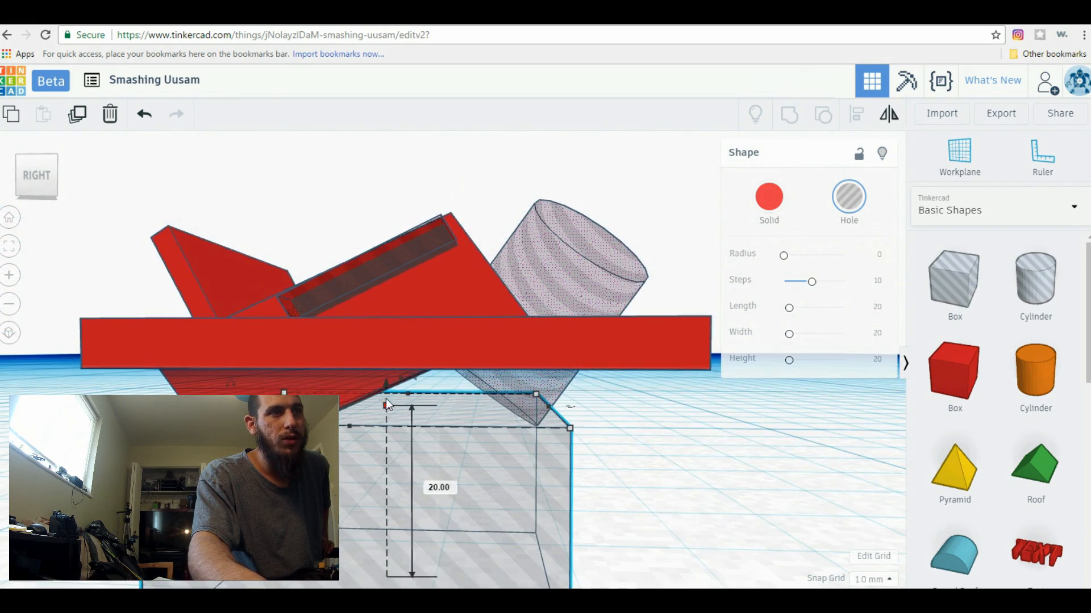
pyautogui.moveTo(383, 384); pyautogui.dragTo(387, 336)
pyautogui.moveTo(676, 468); pyautogui.dragTo(591, 525, button='right')
# Group all shapes and holes into one part and inspect the cut model from the side
pyautogui.moveTo(246, 168); pyautogui.dragTo(260, 200)
pyautogui.click(780, 126)
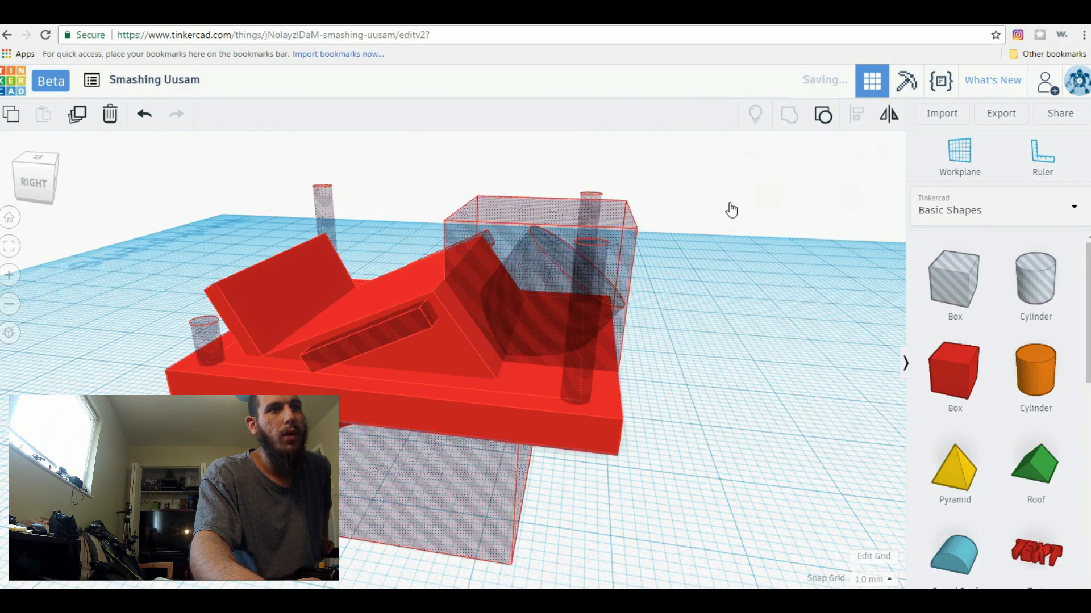
pyautogui.click(432, 493)
pyautogui.moveTo(431, 493); pyautogui.dragTo(506, 368, button='right')
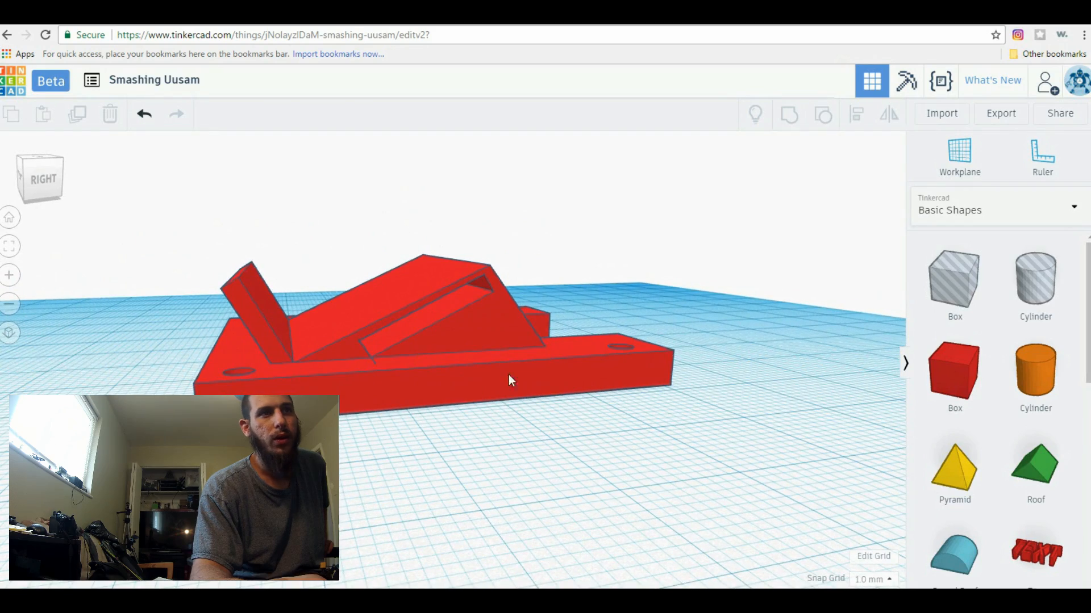
# Place a box hole in front of the plate and reshape it into a long, narrow, low bar
pyautogui.moveTo(460, 458); pyautogui.dragTo(804, 335, button='right')
pyautogui.moveTo(956, 295); pyautogui.dragTo(59, 232)
pyautogui.scroll(-3, 449, 362)
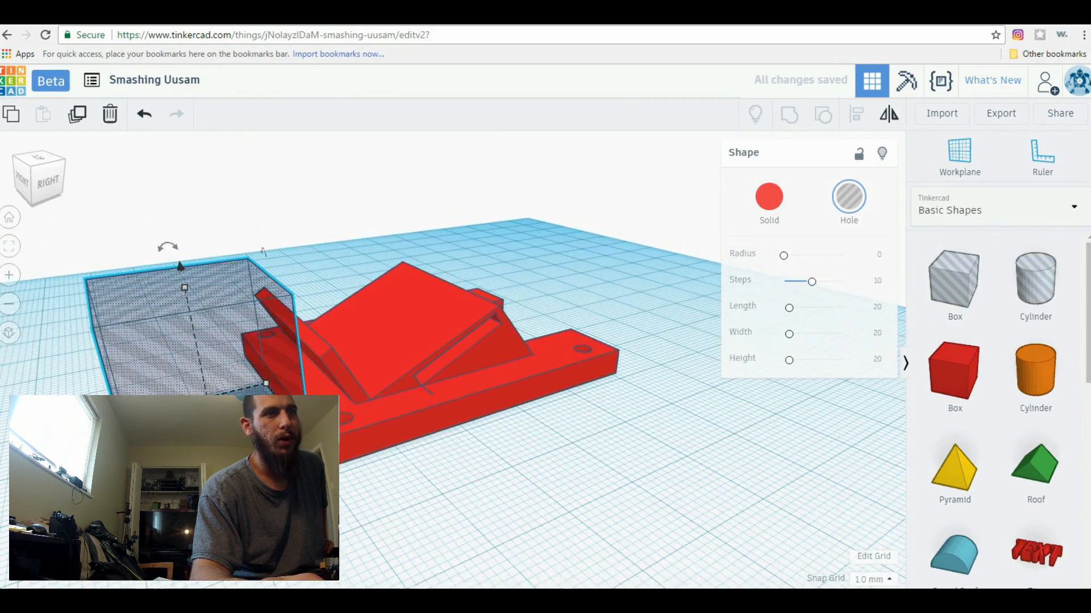
pyautogui.moveTo(136, 463); pyautogui.dragTo(306, 600)
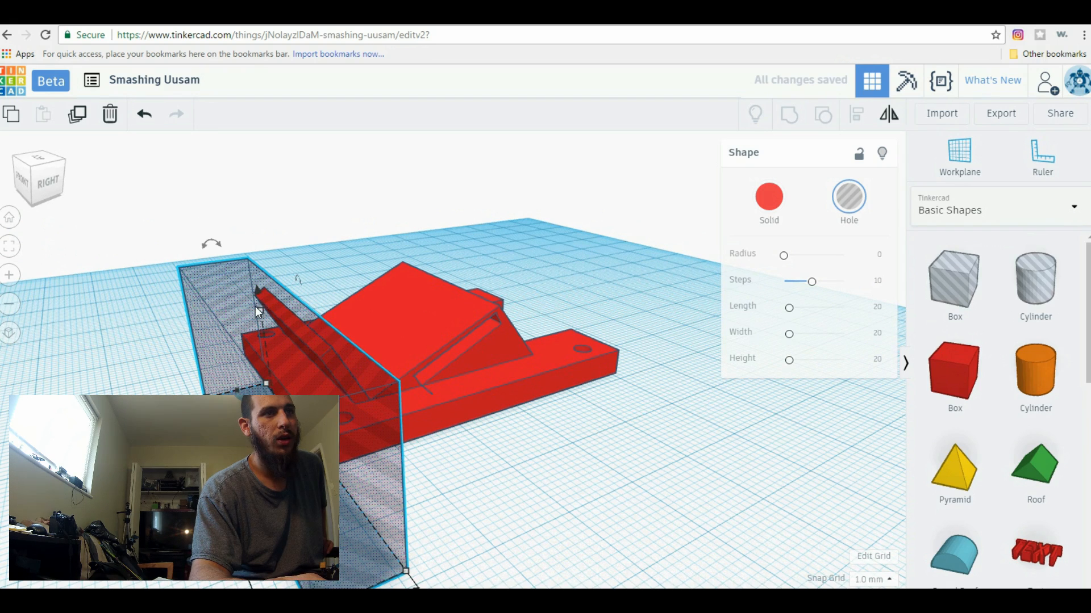
pyautogui.moveTo(261, 311); pyautogui.dragTo(278, 438)
pyautogui.moveTo(369, 508); pyautogui.dragTo(405, 437, button='right')
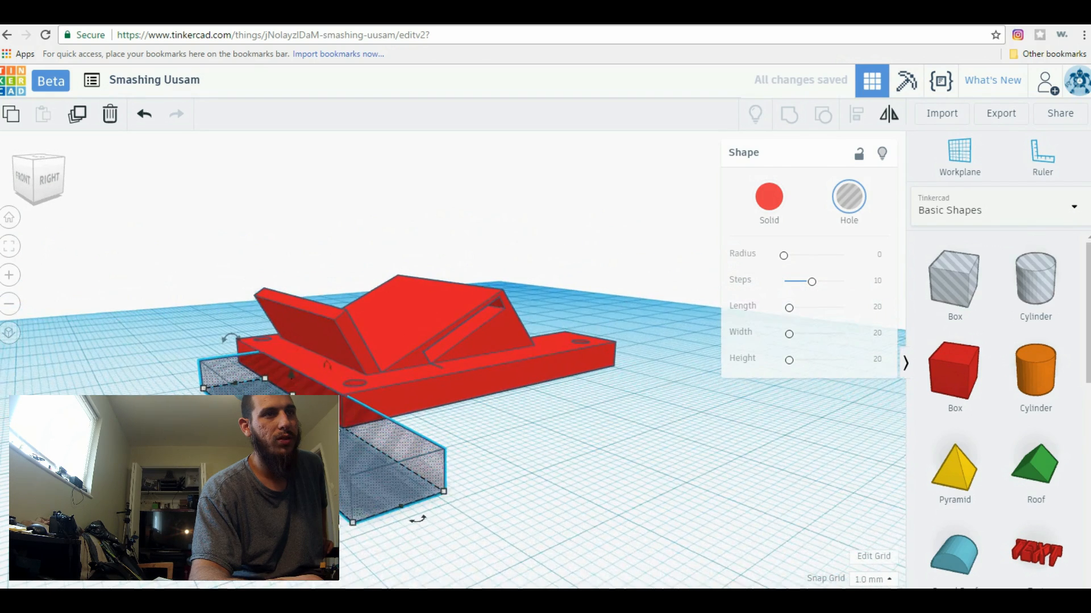
pyautogui.moveTo(293, 397)
pyautogui.mouseDown()
pyautogui.moveTo(294, 421)
pyautogui.moveTo(294, 413)
pyautogui.mouseUp()
# Turn the bar hole to run front to back and tilt it downward towards the back of the plate
pyautogui.moveTo(519, 461); pyautogui.dragTo(392, 489, button='right')
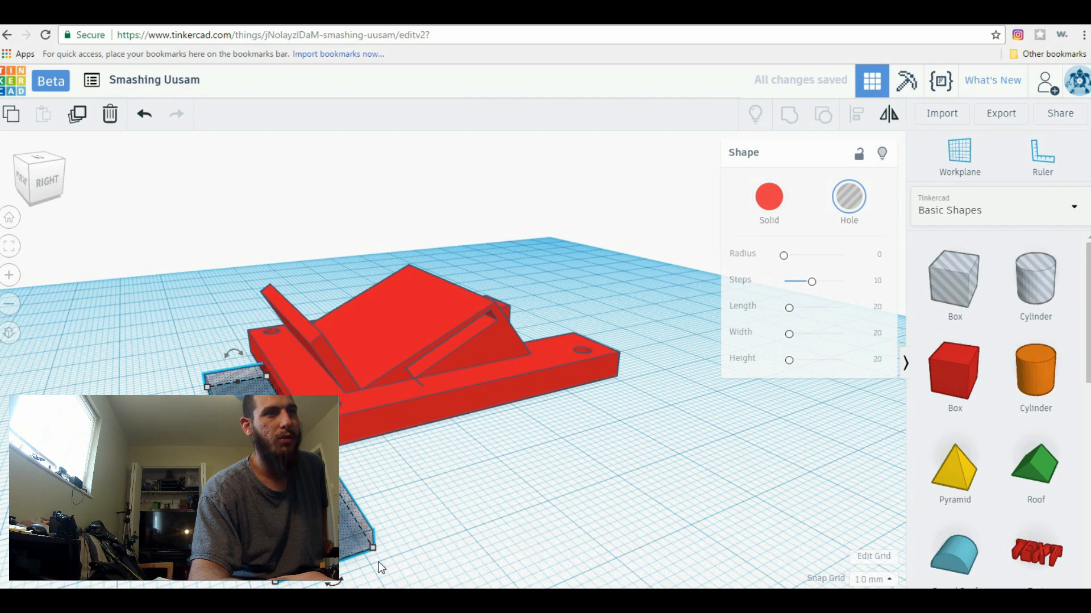
pyautogui.moveTo(336, 586); pyautogui.dragTo(165, 585)
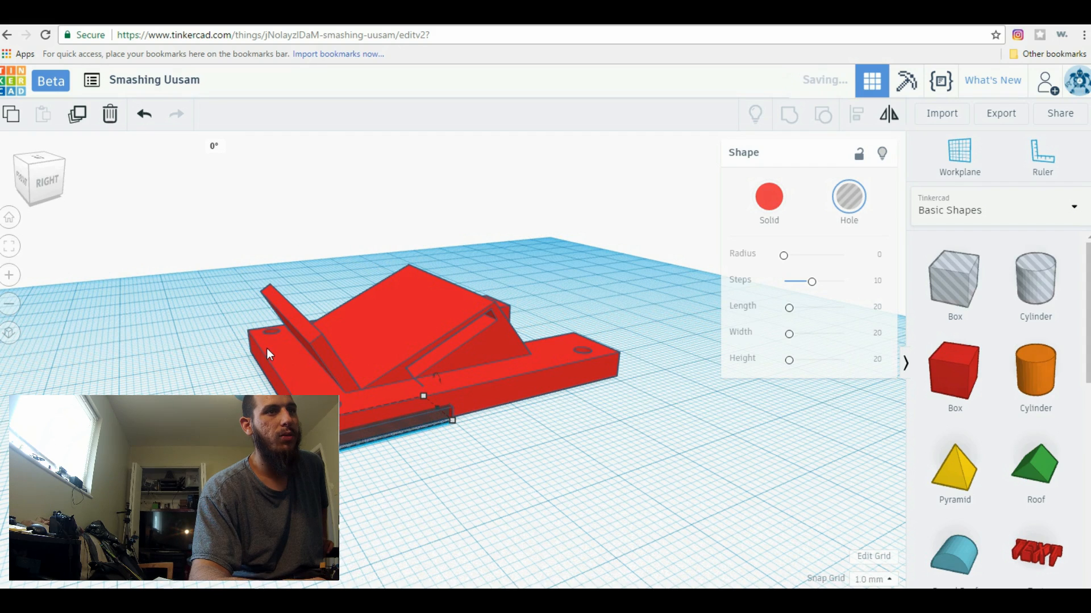
pyautogui.moveTo(290, 197); pyautogui.dragTo(360, 192)
# Centre the tilted bar hole across the front wall and shift it about 8 mm back through the wall's base
pyautogui.moveTo(724, 438); pyautogui.dragTo(520, 449, button='right')
pyautogui.moveTo(500, 406); pyautogui.dragTo(407, 379)
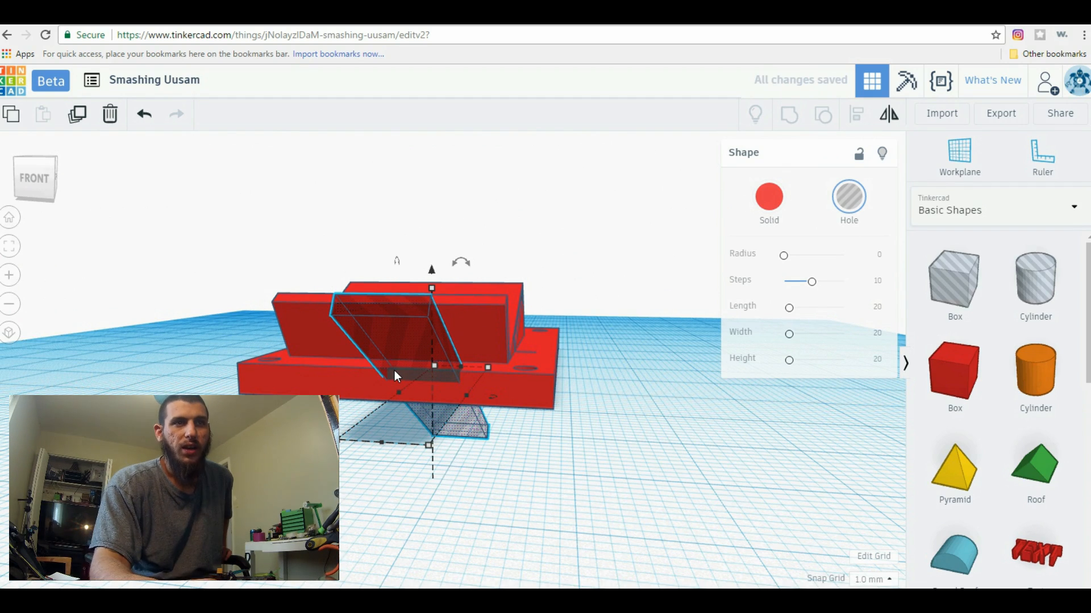
pyautogui.moveTo(394, 370); pyautogui.dragTo(444, 428, button='right')
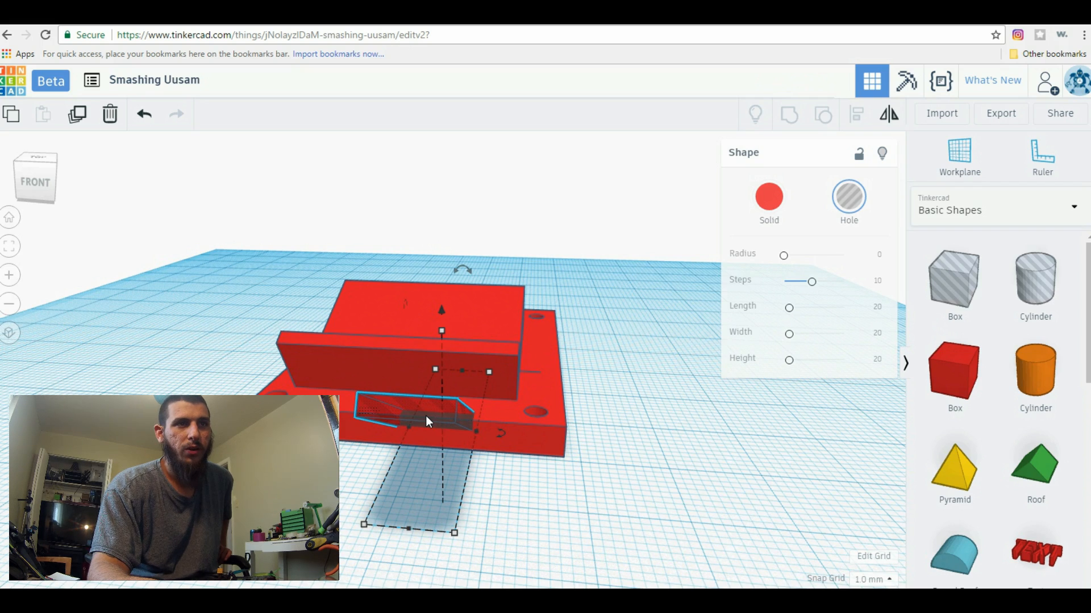
pyautogui.moveTo(427, 422); pyautogui.dragTo(427, 390)
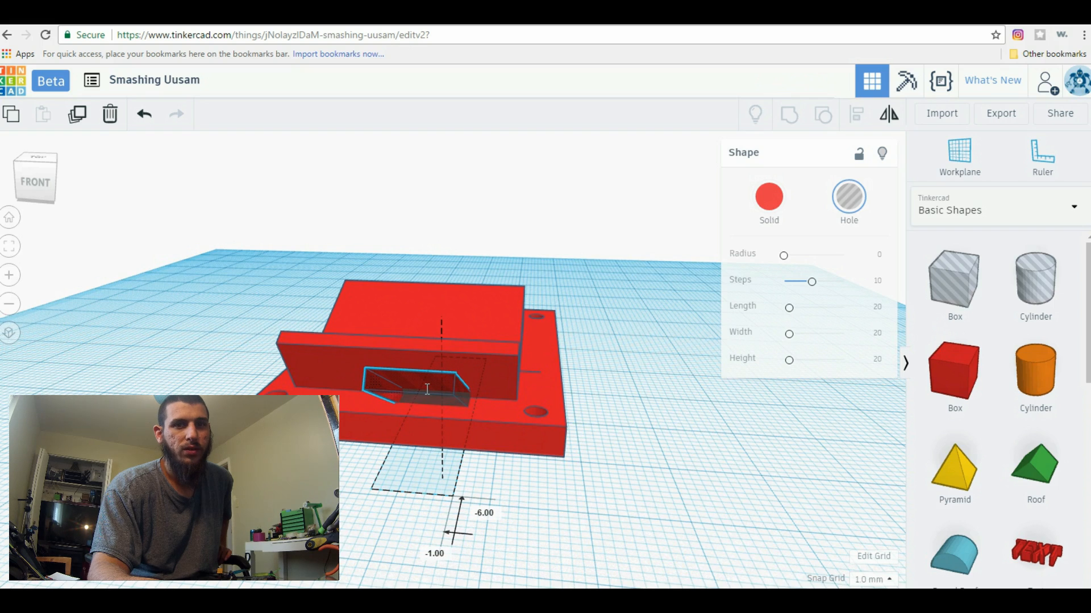
pyautogui.moveTo(427, 389); pyautogui.dragTo(438, 382)
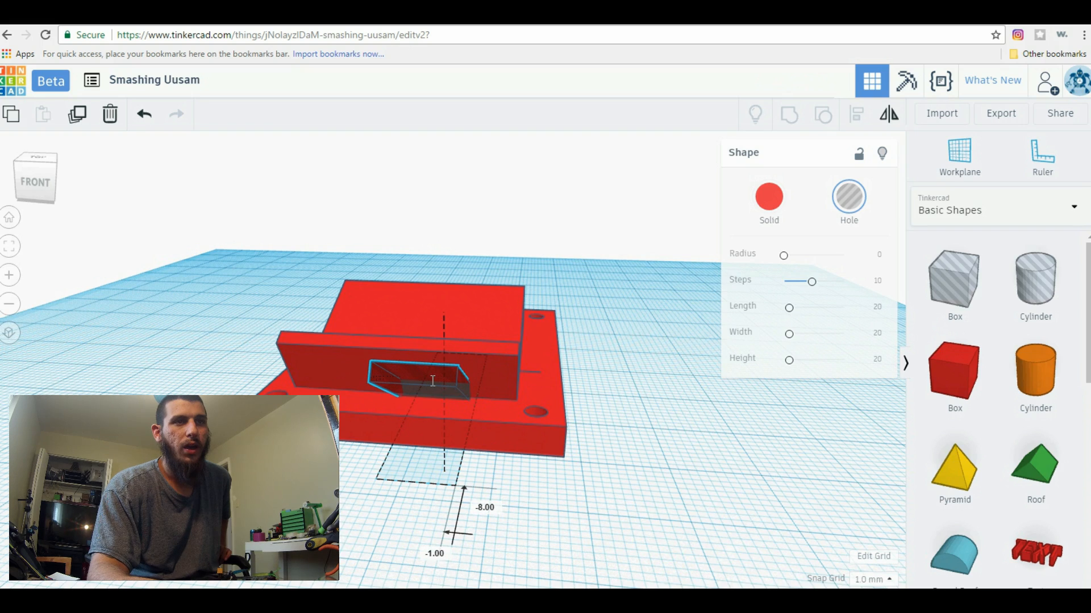
# Lower the tilted bar hole slightly where it passes through the front wall's base and the plate
pyautogui.moveTo(696, 490); pyautogui.dragTo(461, 473, button='right')
pyautogui.scroll(4, 420, 455)
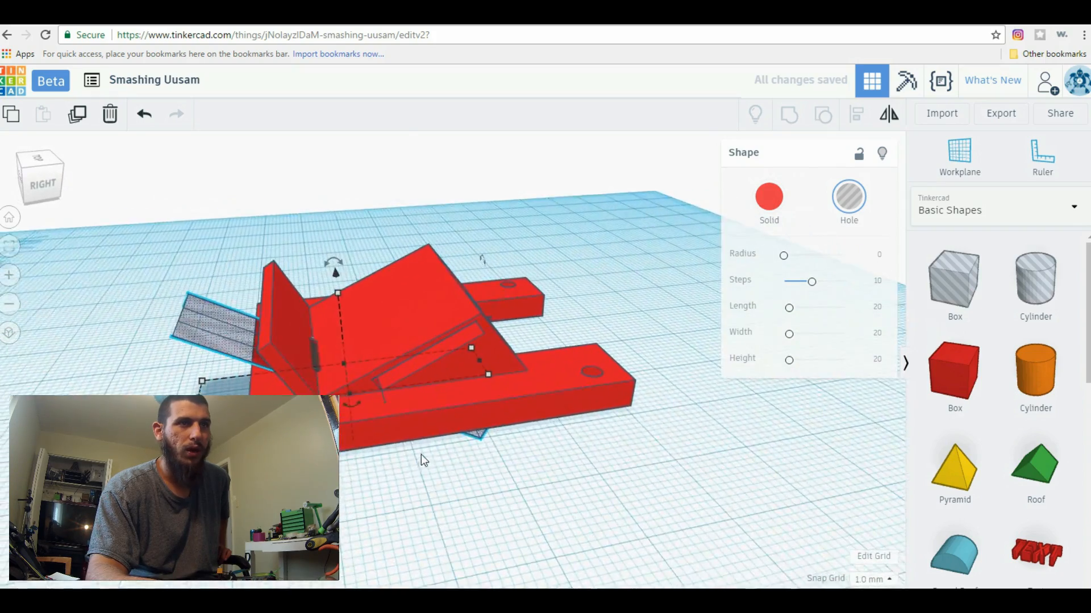
pyautogui.moveTo(489, 296); pyautogui.dragTo(334, 353, button='right')
pyautogui.moveTo(573, 414); pyautogui.dragTo(534, 496, button='right')
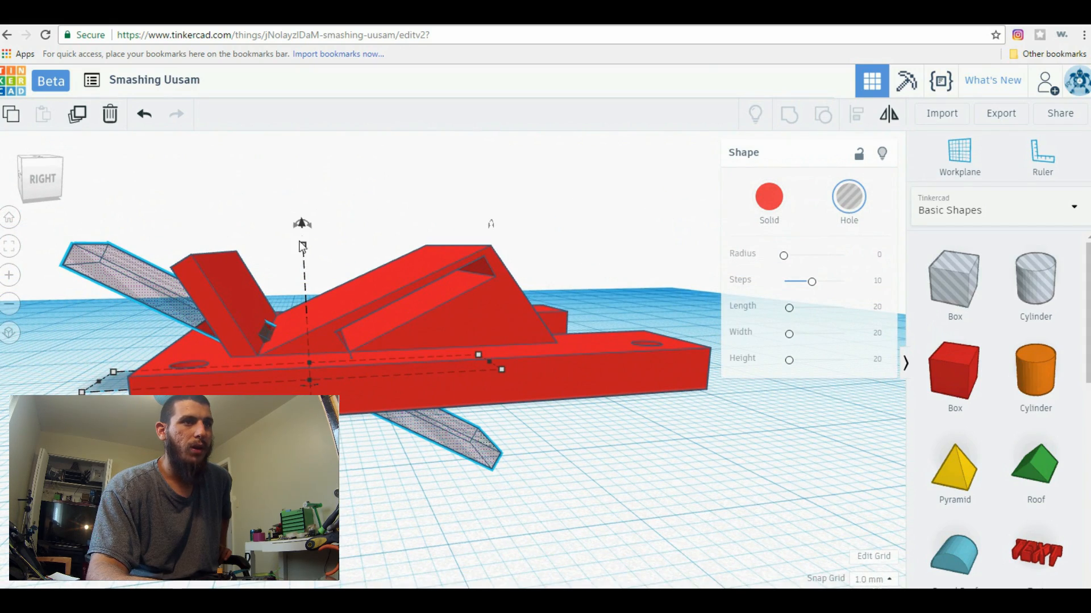
pyautogui.moveTo(305, 226); pyautogui.dragTo(304, 235)
# Check the bar hole from below and above, and group it with the mount to cut the front slot
pyautogui.moveTo(335, 482); pyautogui.dragTo(233, 357, button='right')
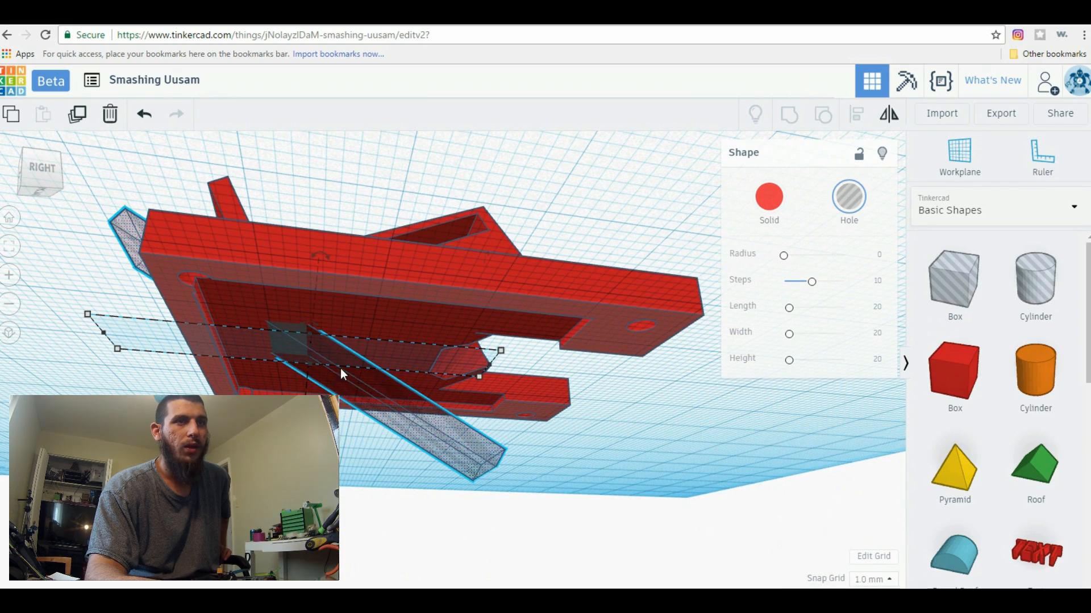
pyautogui.moveTo(534, 468); pyautogui.dragTo(380, 527, button='right')
pyautogui.moveTo(552, 409); pyautogui.dragTo(721, 491, button='right')
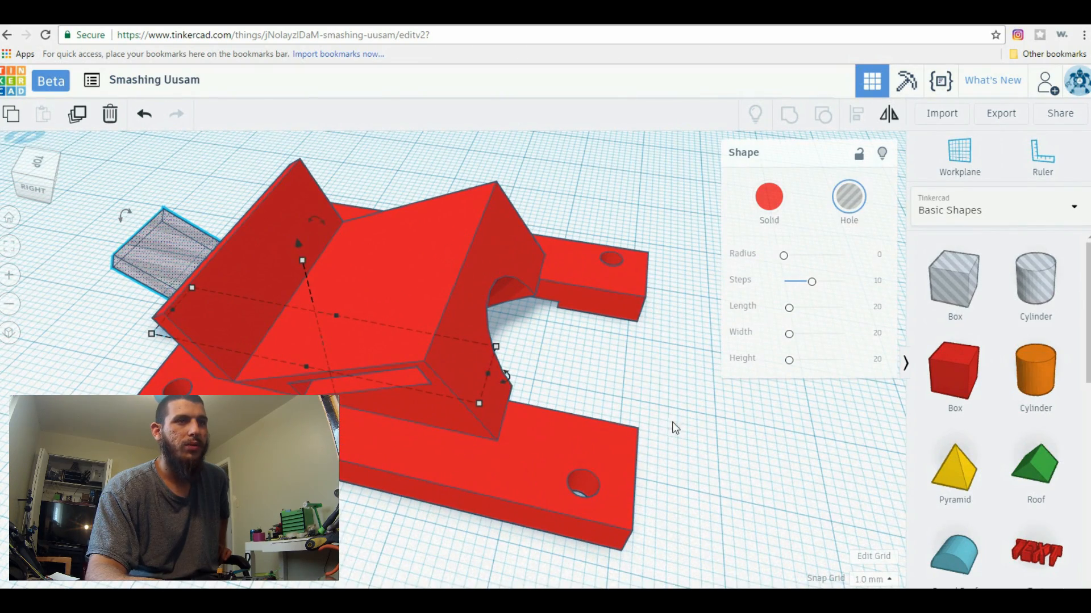
pyautogui.moveTo(697, 435); pyautogui.dragTo(639, 280, button='right')
pyautogui.moveTo(389, 323); pyautogui.dragTo(426, 451, button='right')
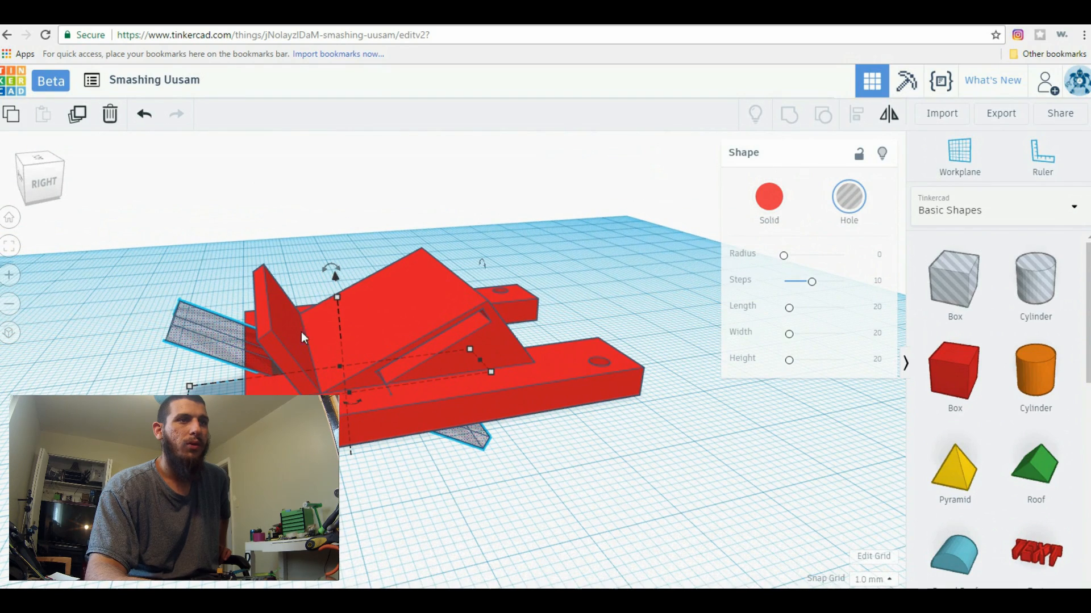
pyautogui.moveTo(197, 248); pyautogui.dragTo(197, 249)
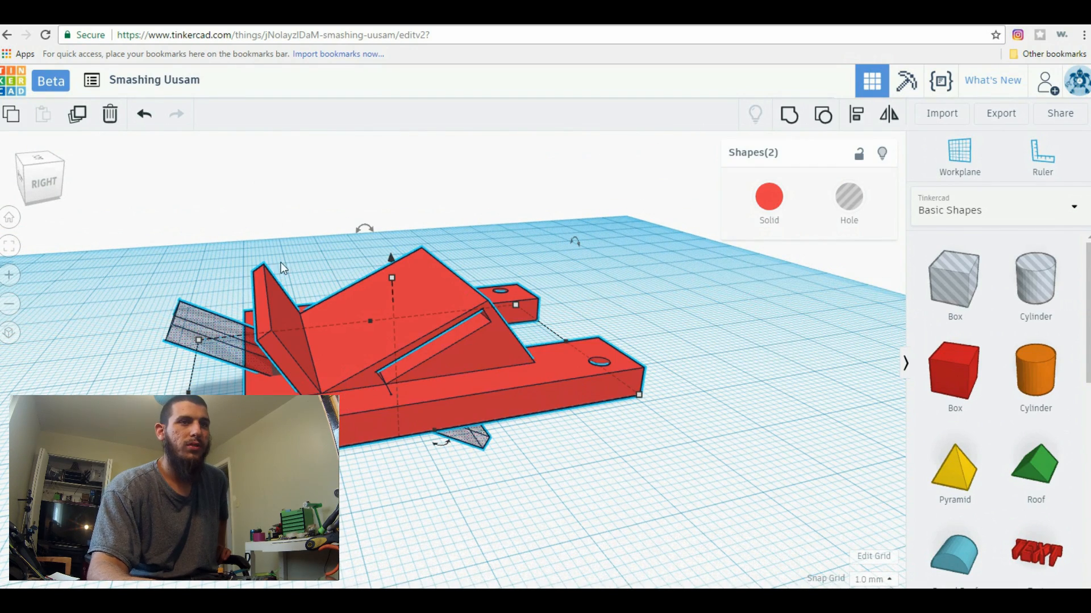
pyautogui.click(789, 117)
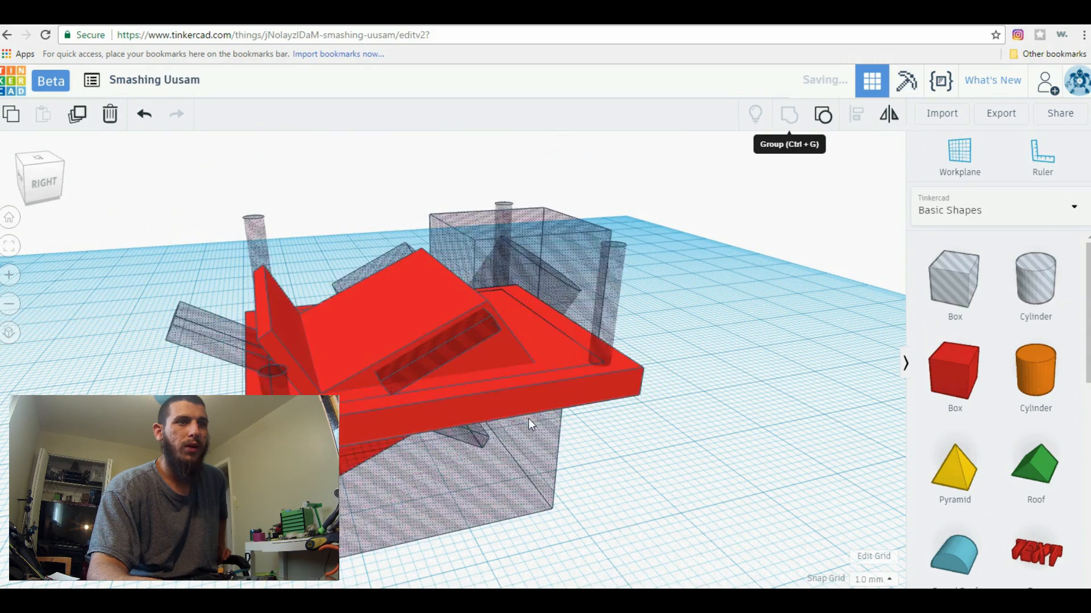
pyautogui.click(392, 484)
# Examine the cut slot at the base of the front wall and the whole mount from several sides
pyautogui.moveTo(392, 483); pyautogui.dragTo(574, 495, button='right')
pyautogui.scroll(5, 571, 489)
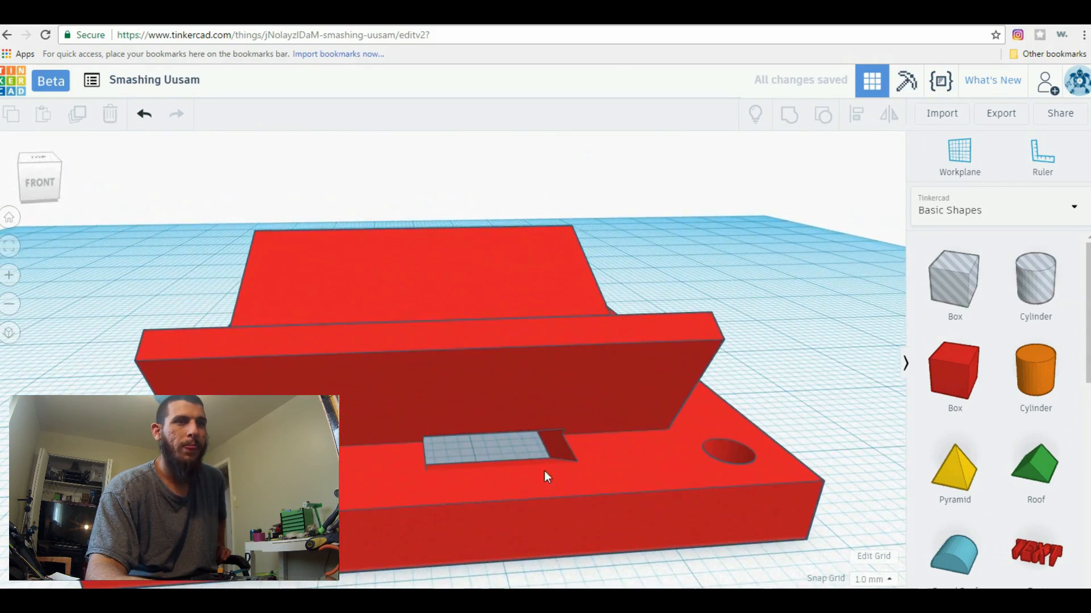
pyautogui.moveTo(495, 449); pyautogui.dragTo(812, 449, button='right')
pyautogui.scroll(-5, 696, 462)
pyautogui.moveTo(642, 449); pyautogui.dragTo(744, 455, button='right')
pyautogui.scroll(3, 542, 498)
pyautogui.moveTo(542, 498); pyautogui.dragTo(676, 511, button='right')
# Place a Text shape on the workplane behind the mount and set its text to "MCflight"
pyautogui.click(1052, 212)
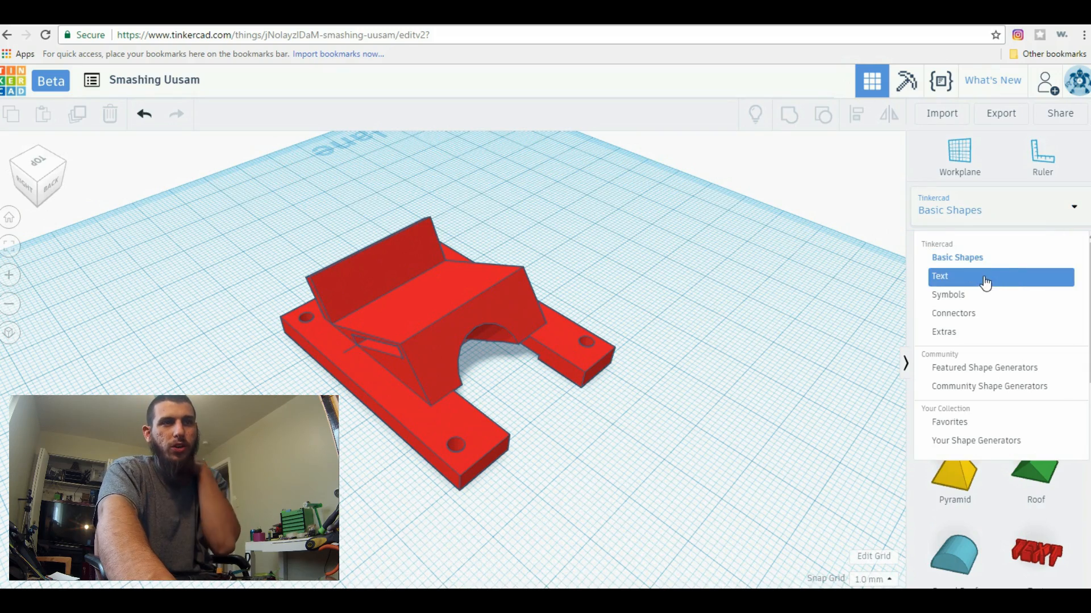
pyautogui.moveTo(779, 295); pyautogui.dragTo(818, 494, button='right')
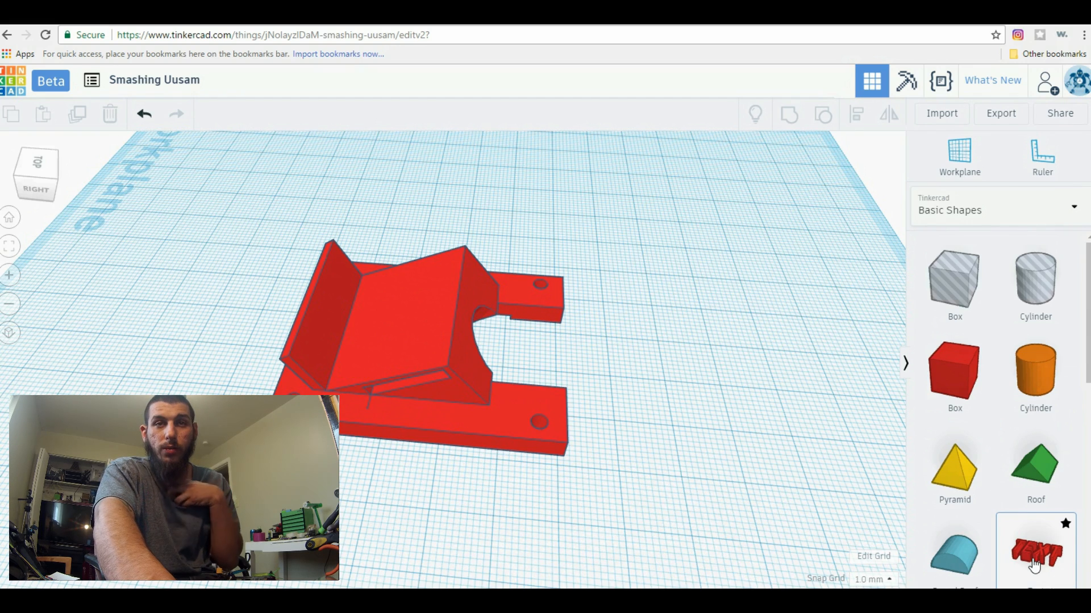
pyautogui.scroll(-1, 987, 265)
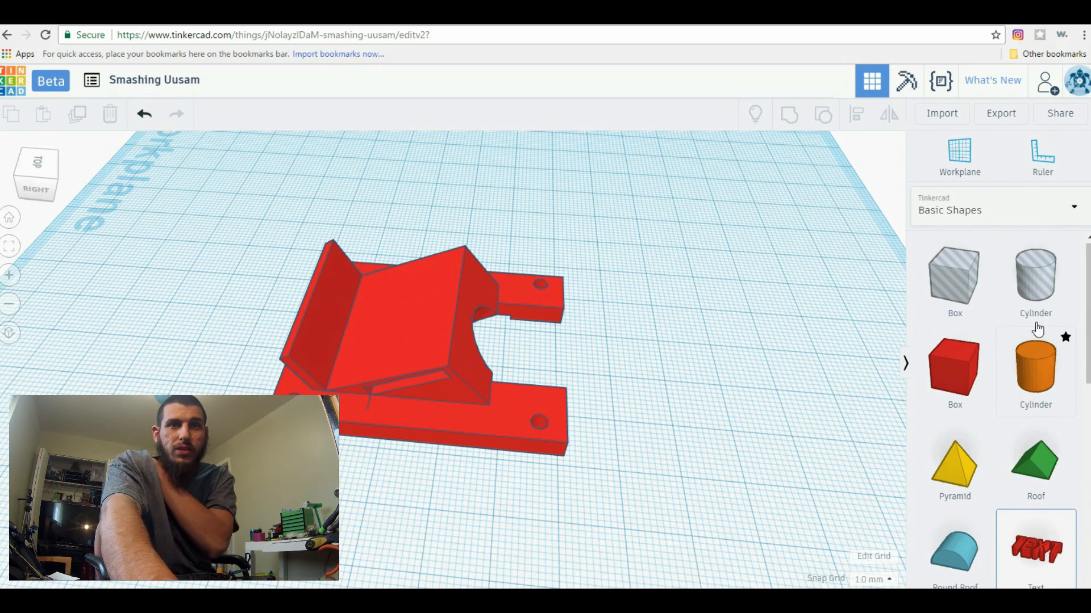
pyautogui.scroll(-1, 1042, 316)
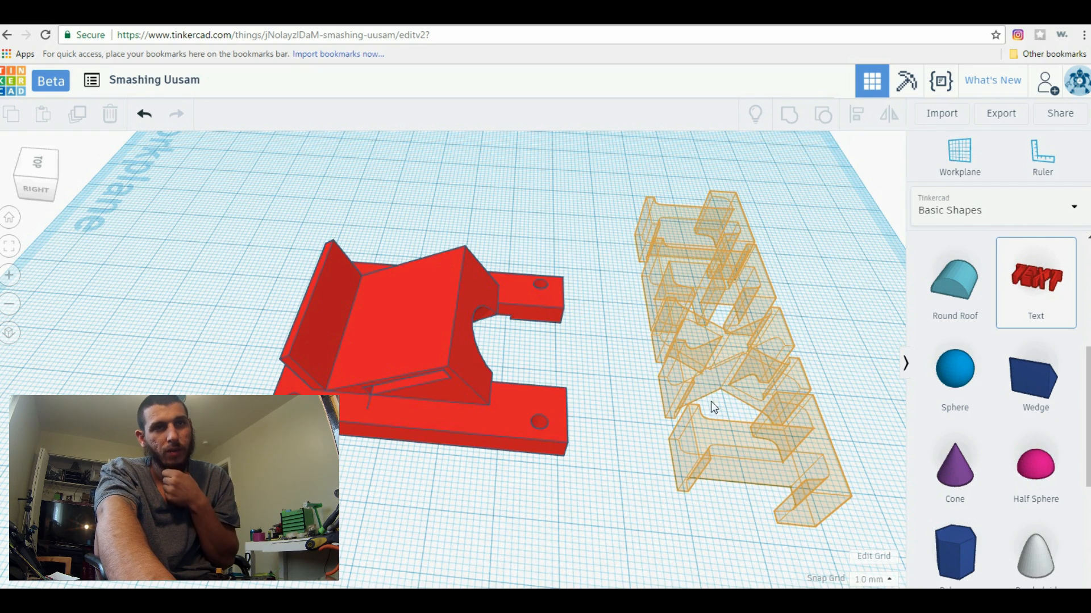
pyautogui.click(617, 490)
pyautogui.click(749, 250)
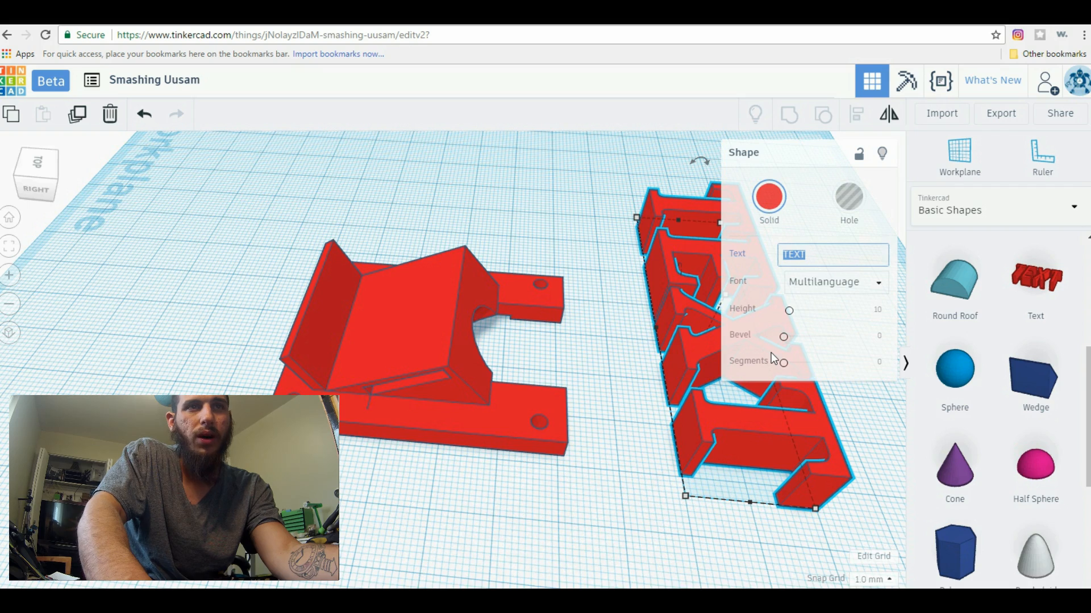
pyautogui.write('MCflight')
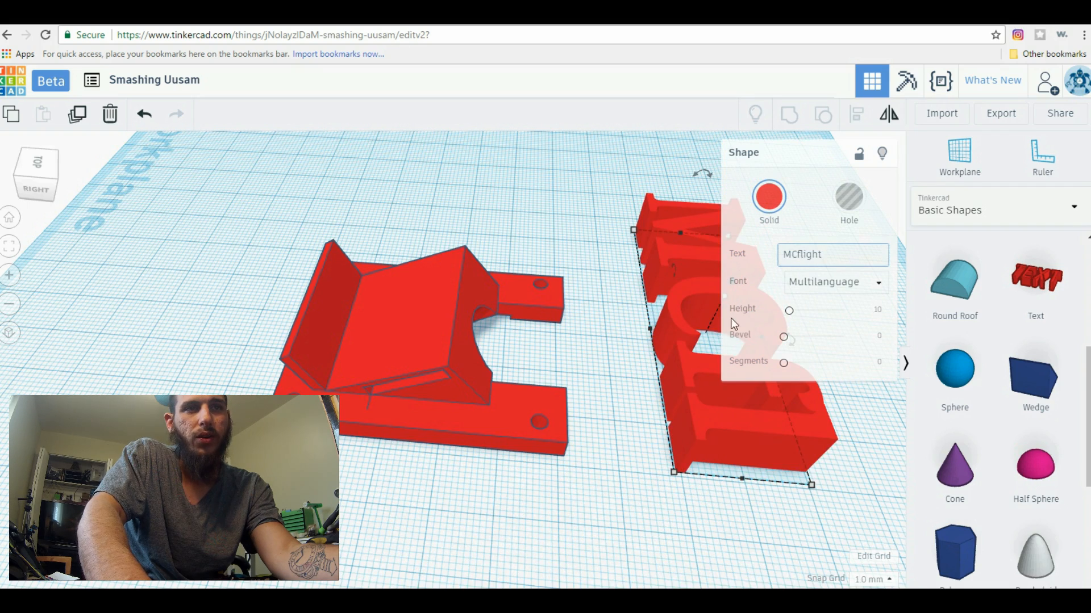
# Reduce the MCflight text slightly, rotate it parallel to the plate's long side and move it beside that side
pyautogui.scroll(-4, 649, 439)
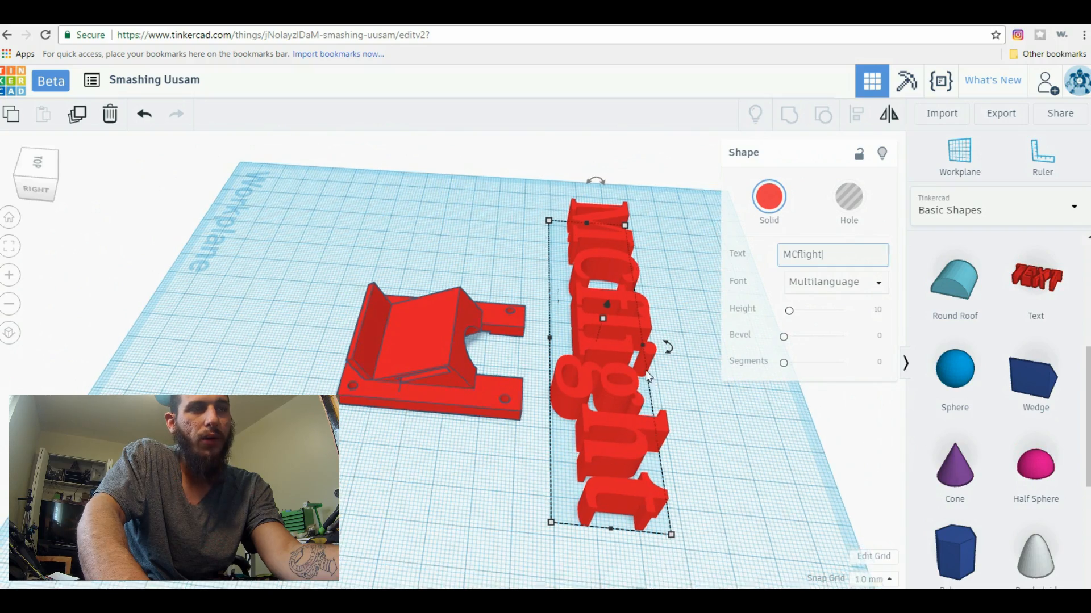
pyautogui.moveTo(659, 518); pyautogui.dragTo(587, 366, button='right')
pyautogui.moveTo(499, 475); pyautogui.dragTo(446, 397, button='right')
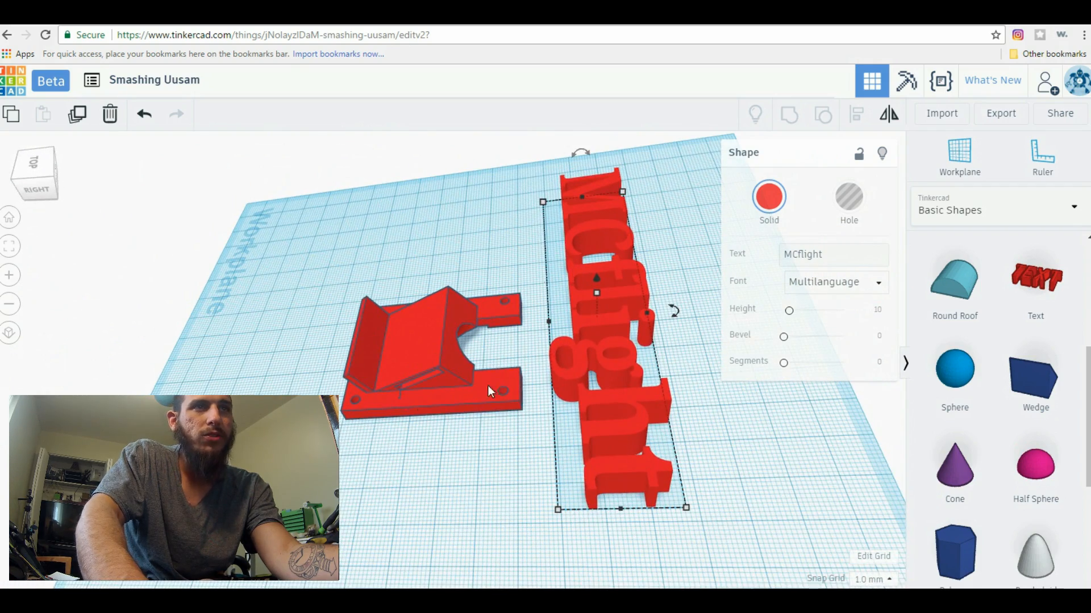
pyautogui.moveTo(541, 201); pyautogui.dragTo(560, 214)
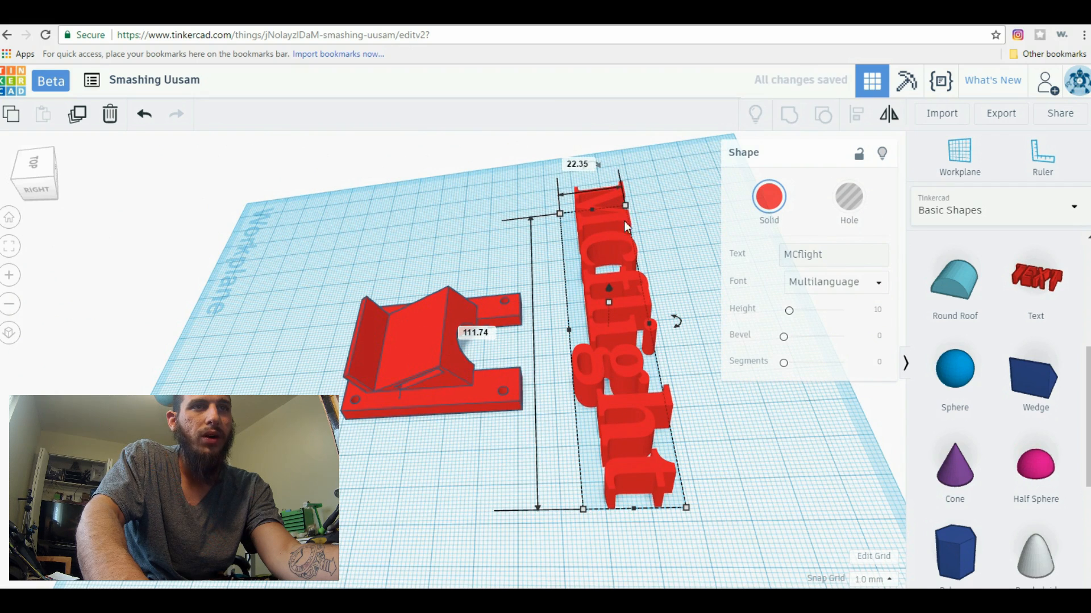
pyautogui.moveTo(674, 324); pyautogui.dragTo(593, 155)
pyautogui.moveTo(537, 342); pyautogui.dragTo(506, 508)
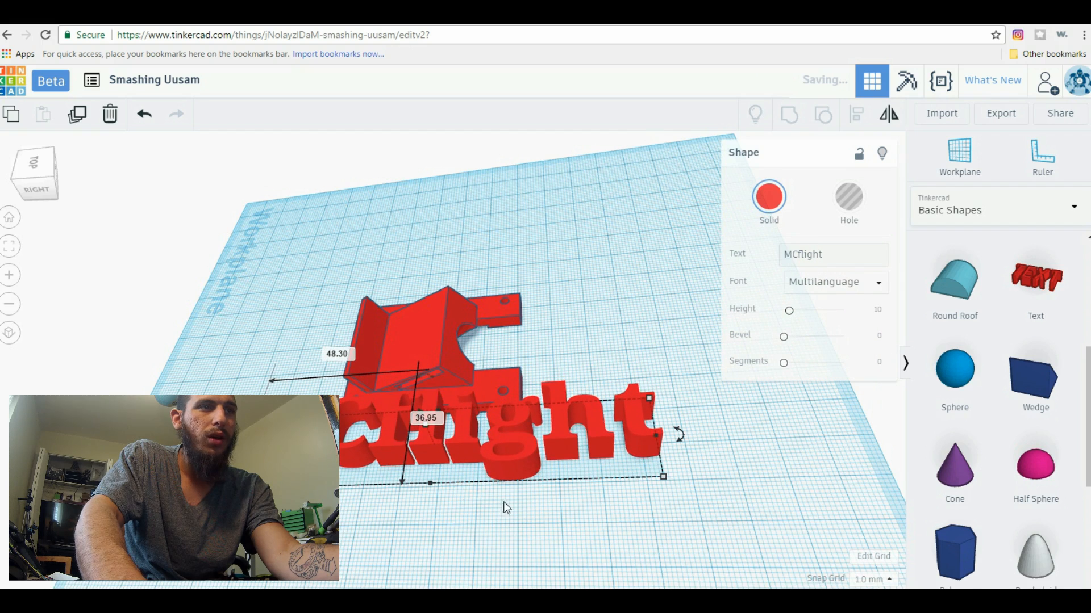
# Shrink the MCflight text to about 17 mm long and 4.35 mm wide beside the plate's long edge
pyautogui.moveTo(663, 477); pyautogui.dragTo(345, 440)
pyautogui.moveTo(503, 449); pyautogui.dragTo(481, 438, button='right')
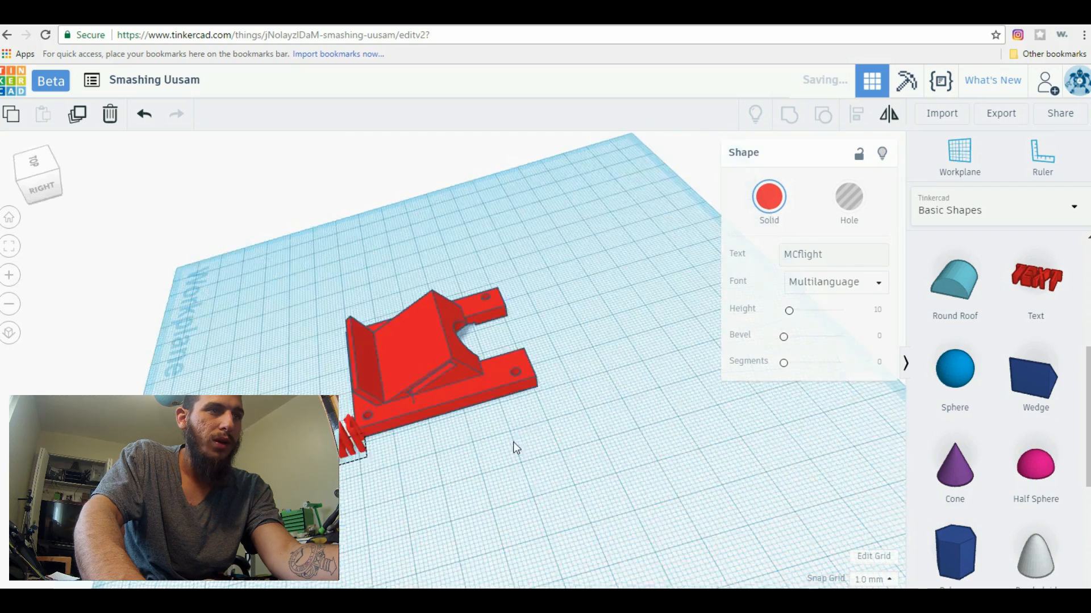
pyautogui.scroll(3, 482, 438)
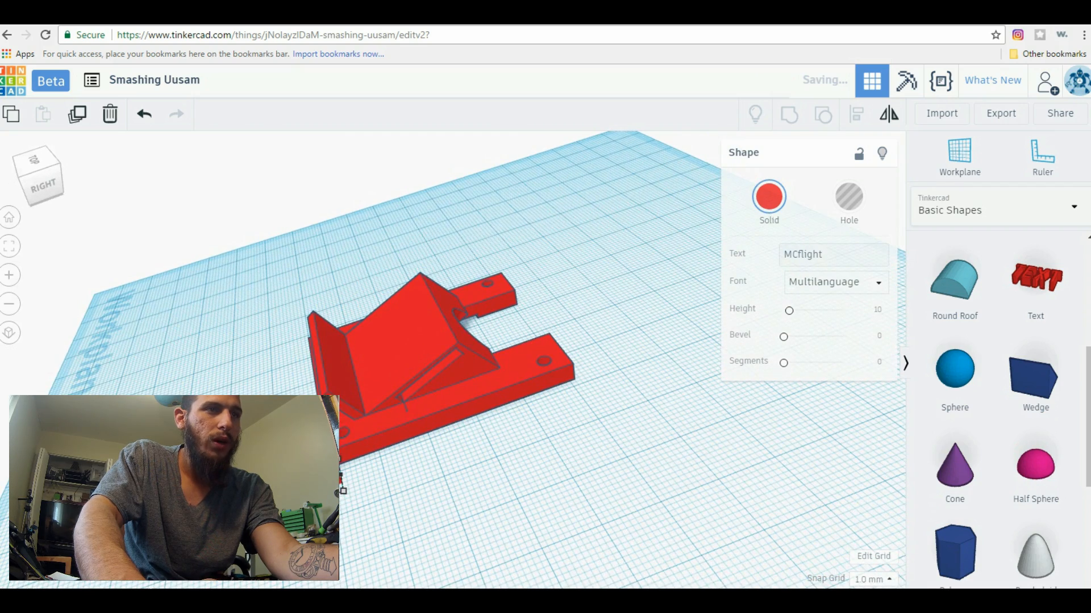
pyautogui.moveTo(343, 490); pyautogui.dragTo(480, 452)
pyautogui.moveTo(588, 424); pyautogui.dragTo(517, 434)
pyautogui.scroll(5, 607, 332)
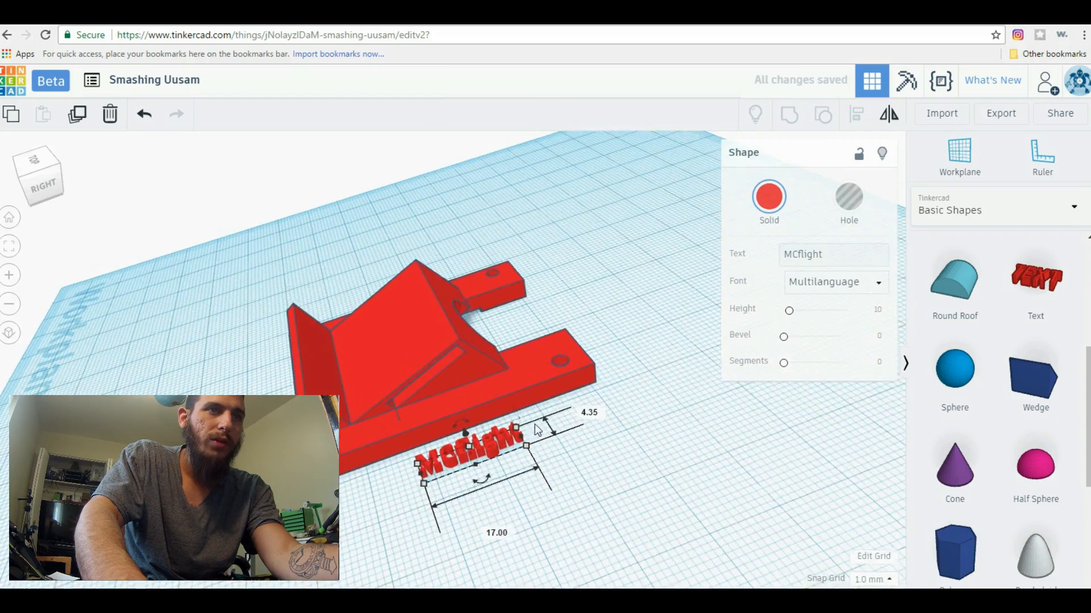
# Move the MCflight text against the plate's long side, raise it 4 mm and shift it onto the plate beside the wedge
pyautogui.moveTo(639, 281); pyautogui.dragTo(642, 277, button='right')
pyautogui.scroll(3, 548, 374)
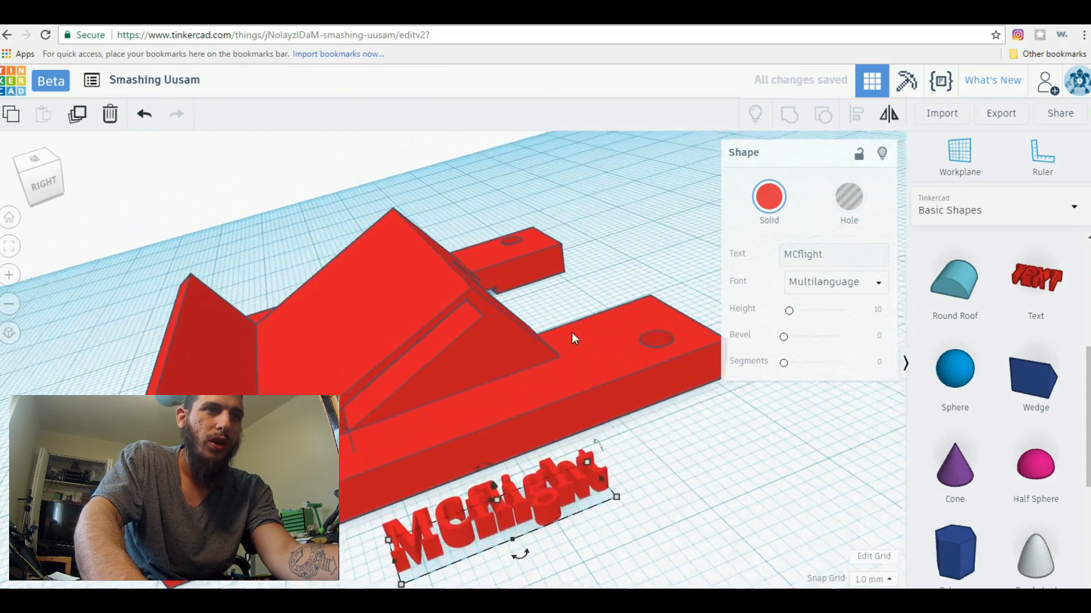
pyautogui.moveTo(505, 550); pyautogui.dragTo(543, 487)
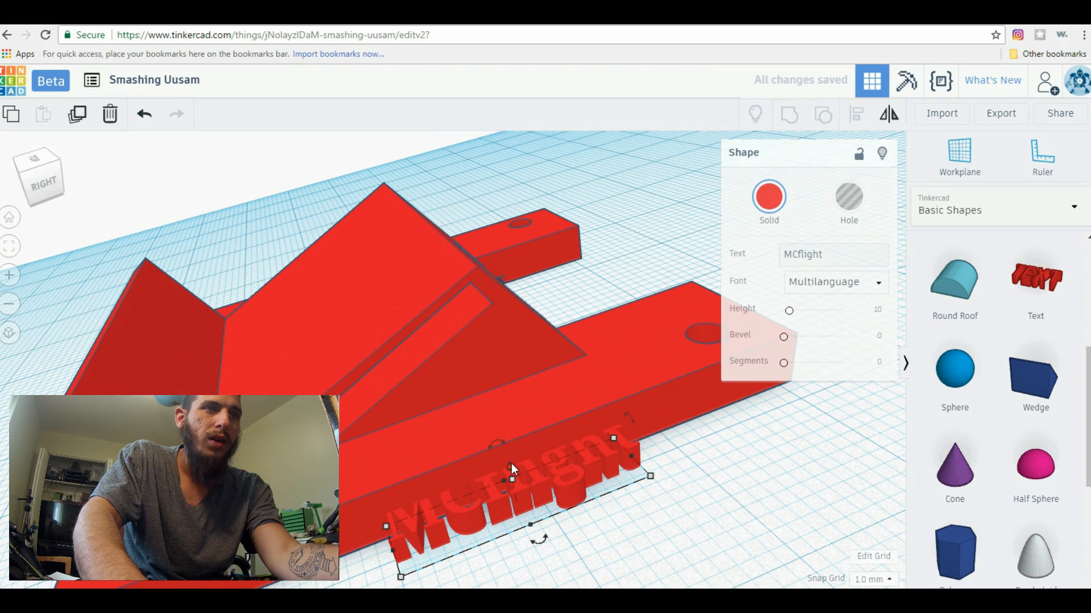
pyautogui.moveTo(510, 468); pyautogui.dragTo(503, 422)
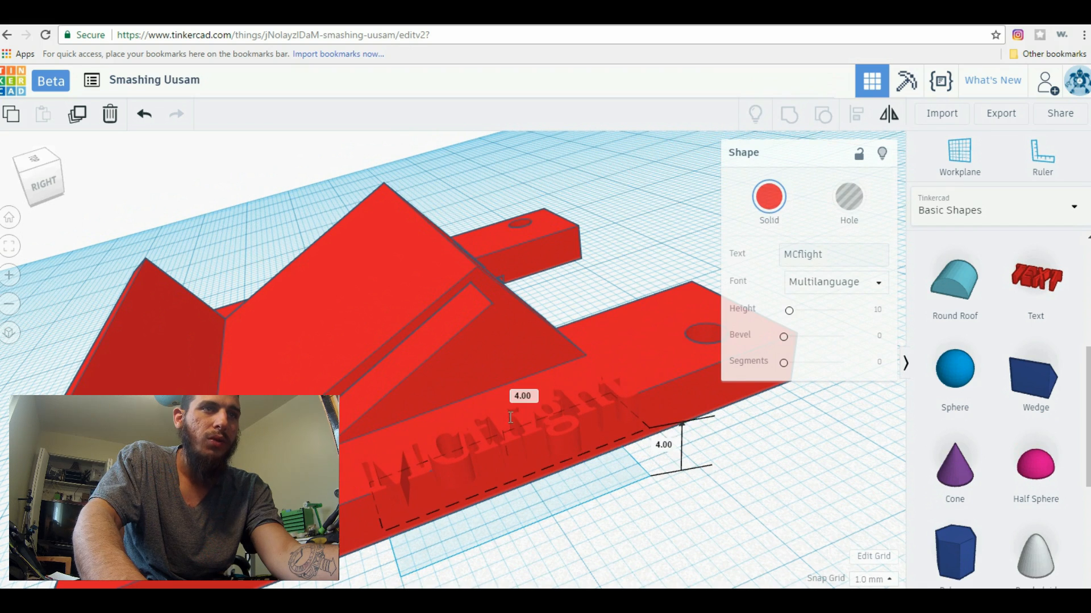
pyautogui.moveTo(515, 451); pyautogui.dragTo(494, 428)
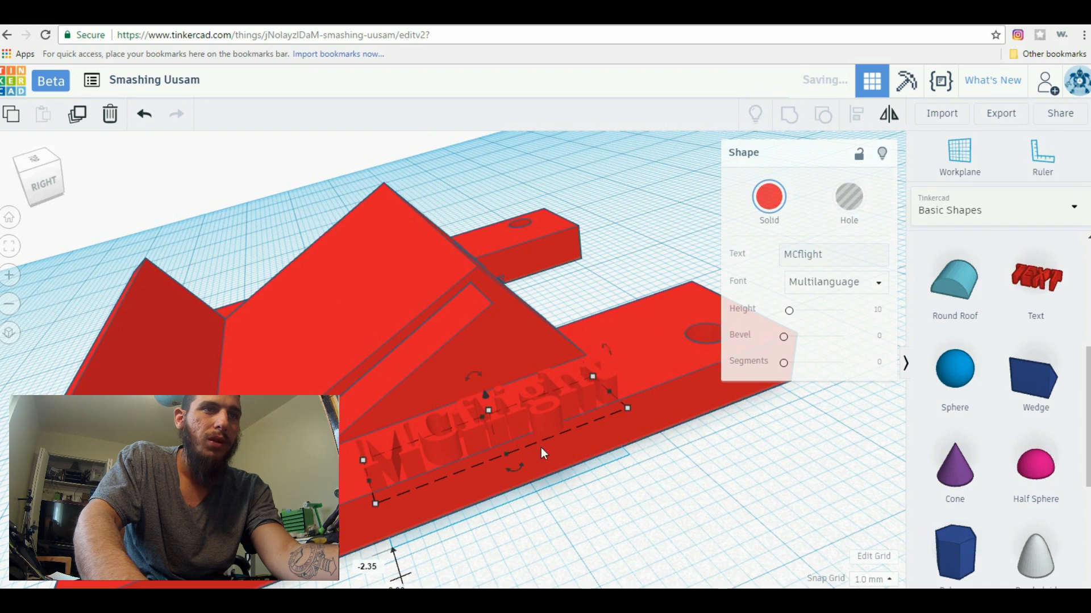
pyautogui.scroll(5, 597, 489)
pyautogui.moveTo(683, 482); pyautogui.dragTo(652, 459, button='right')
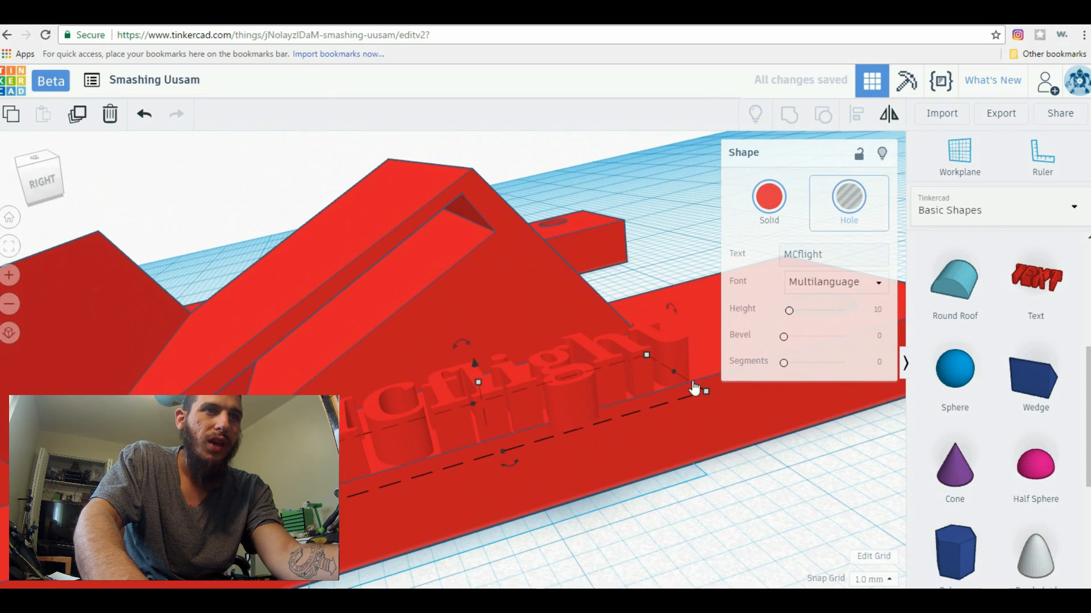
# Lower the MCflight text 1 mm into the plate beside the wedge and make it a solid shape
pyautogui.moveTo(658, 485); pyautogui.dragTo(579, 346, button='right')
pyautogui.moveTo(523, 314); pyautogui.dragTo(525, 343)
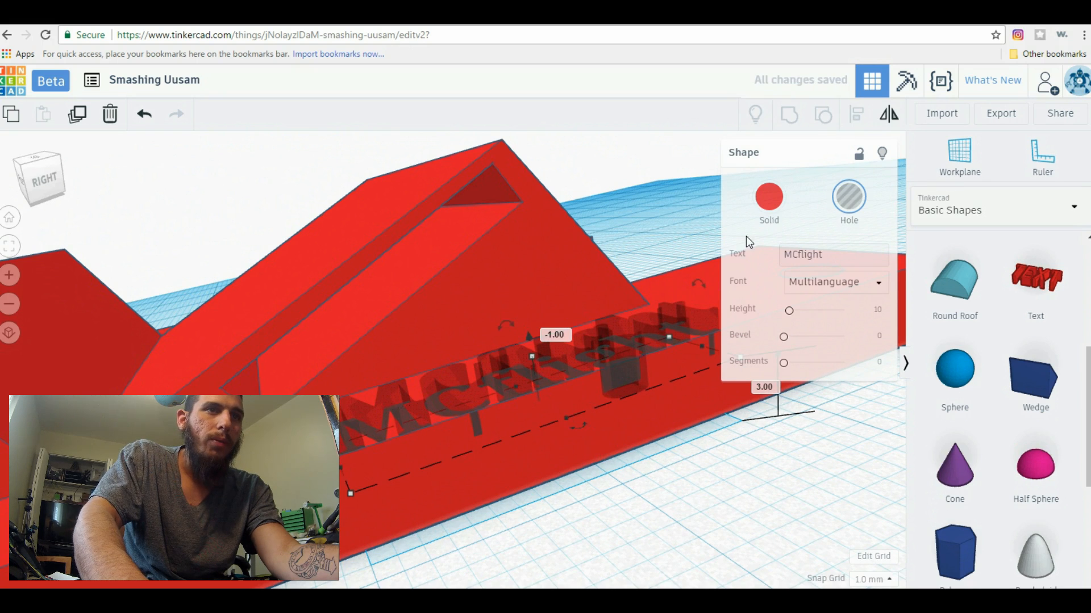
pyautogui.click(769, 196)
pyautogui.moveTo(656, 447); pyautogui.dragTo(424, 488, button='right')
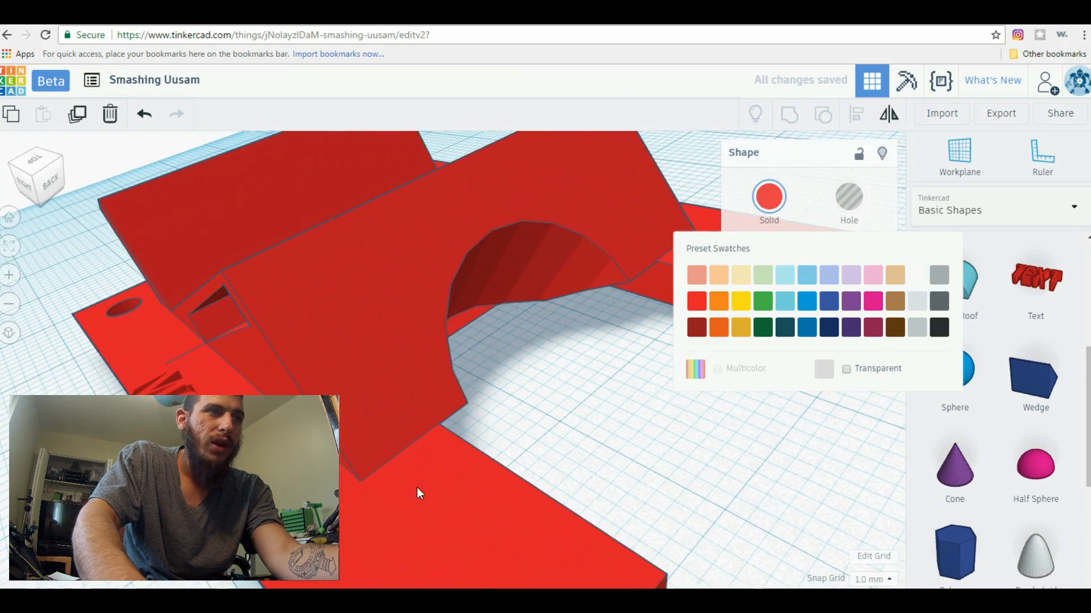
pyautogui.moveTo(564, 434); pyautogui.dragTo(582, 429, button='right')
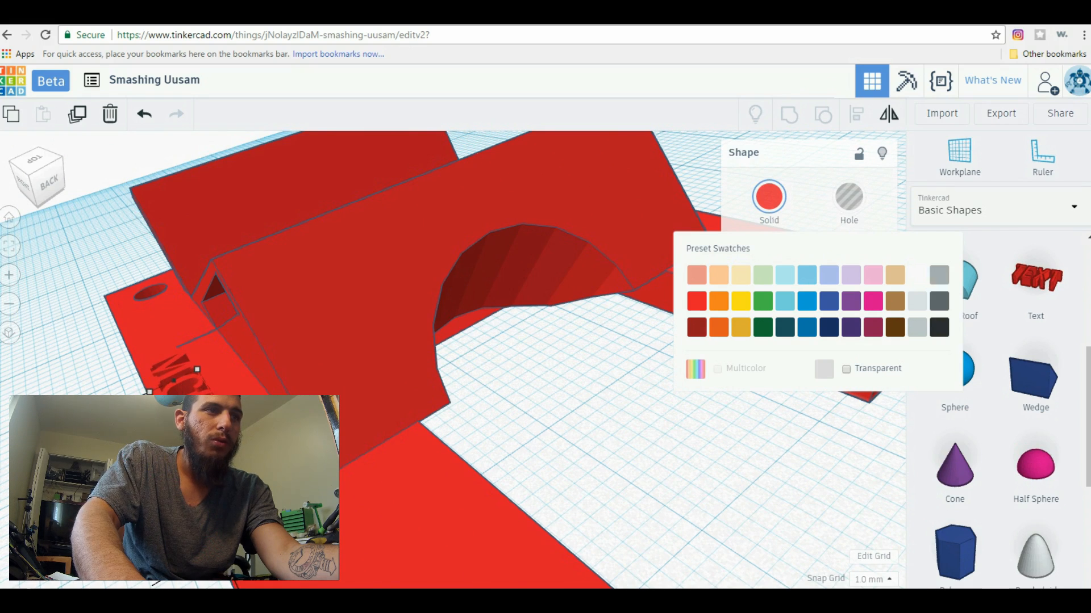
pyautogui.press('Right')
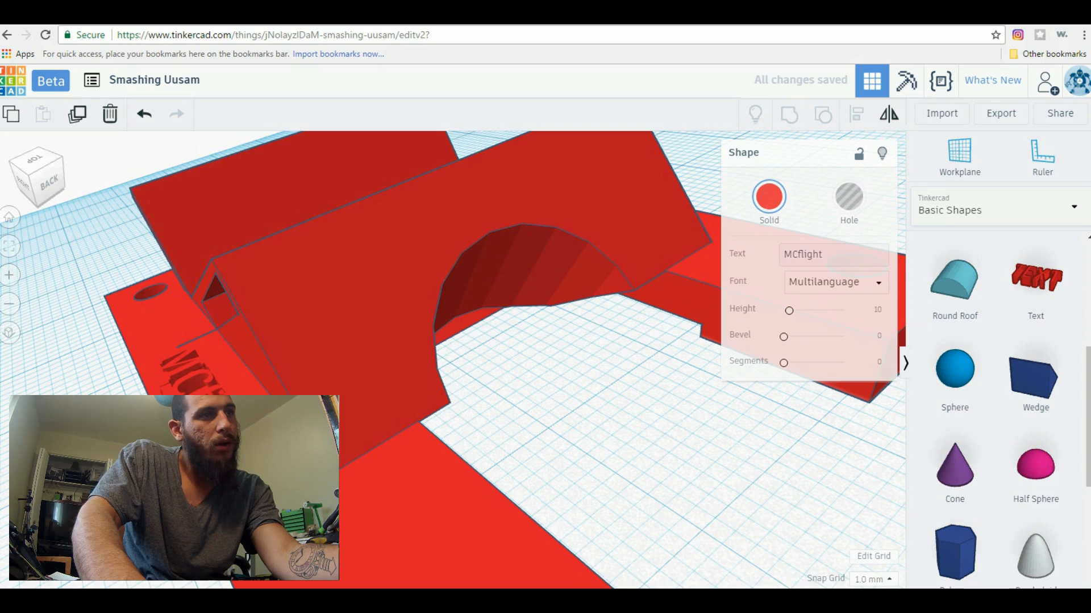
pyautogui.moveTo(347, 437); pyautogui.dragTo(448, 470, button='right')
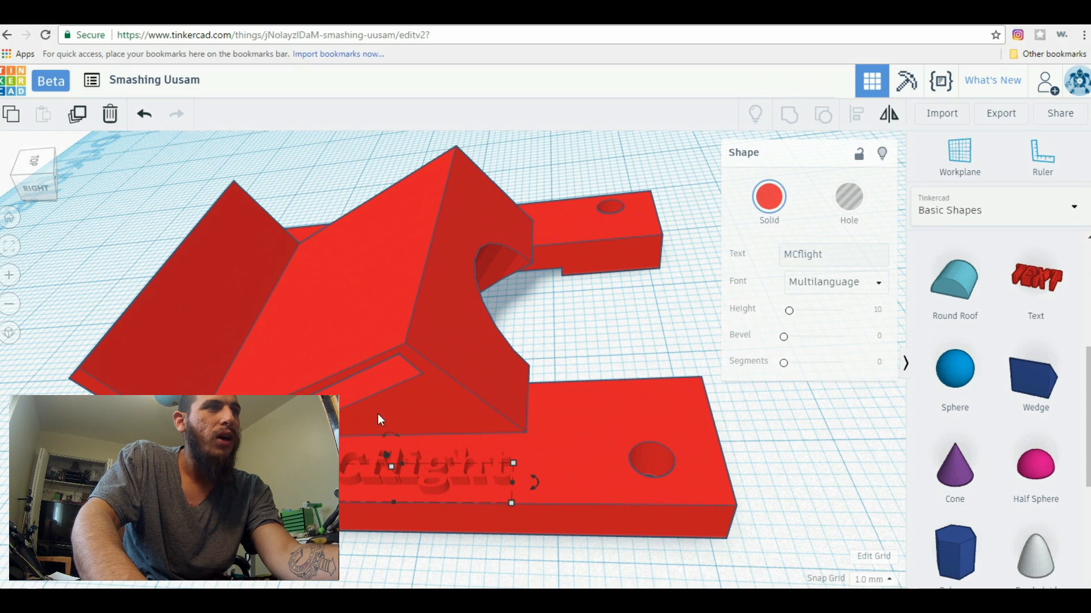
# Duplicate the MCflight text and move the copy onto the plate's opposite long side beside the wedge
pyautogui.click(83, 120)
pyautogui.moveTo(424, 477); pyautogui.dragTo(495, 226)
pyautogui.moveTo(564, 341); pyautogui.dragTo(357, 493, button='right')
pyautogui.moveTo(358, 493); pyautogui.dragTo(460, 506)
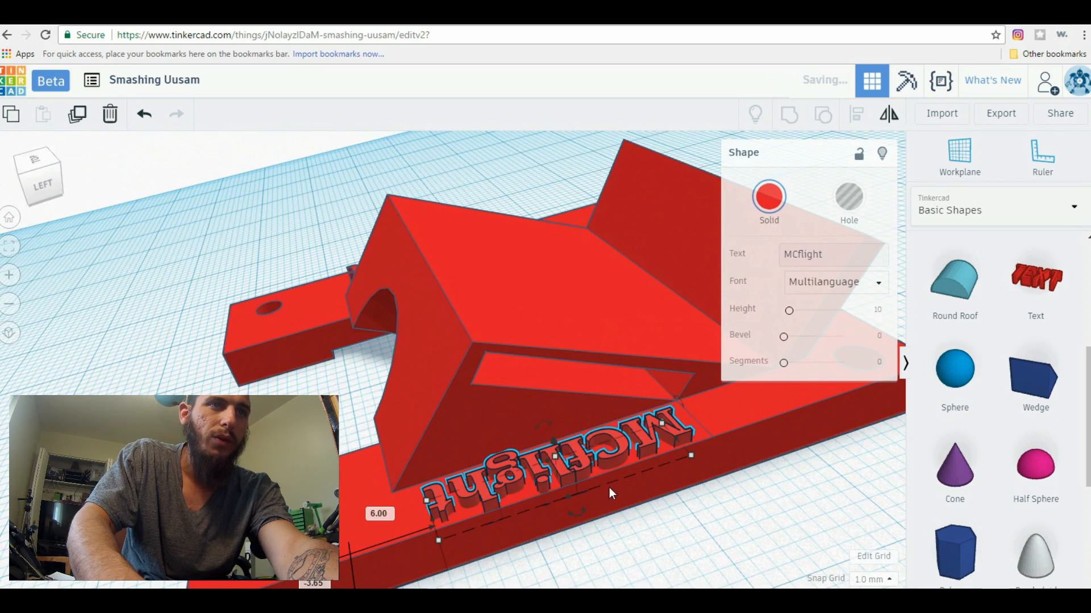
# Rotate the copied MCflight text by -180° so it reads from its own side of the plate
pyautogui.moveTo(575, 513); pyautogui.dragTo(442, 383)
pyautogui.click(493, 373)
pyautogui.write('-18')
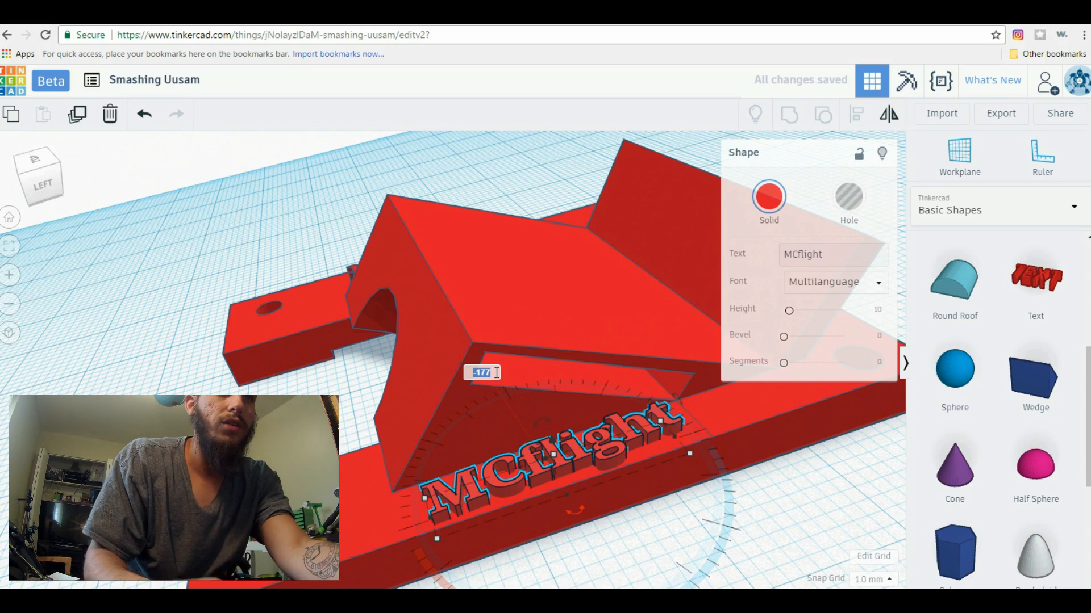
pyautogui.write('0')
pyautogui.press('Return')
pyautogui.scroll(3, 671, 441)
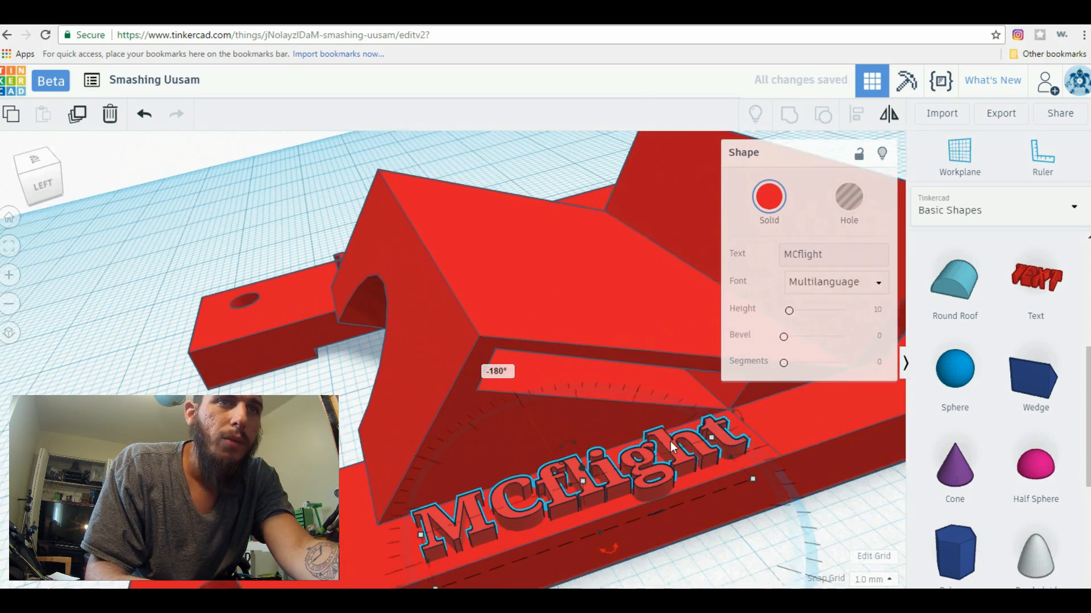
# Lower the copied MCflight text 0.5 mm into the plate
pyautogui.scroll(-5, 787, 492)
pyautogui.moveTo(658, 534); pyautogui.dragTo(590, 440, button='right')
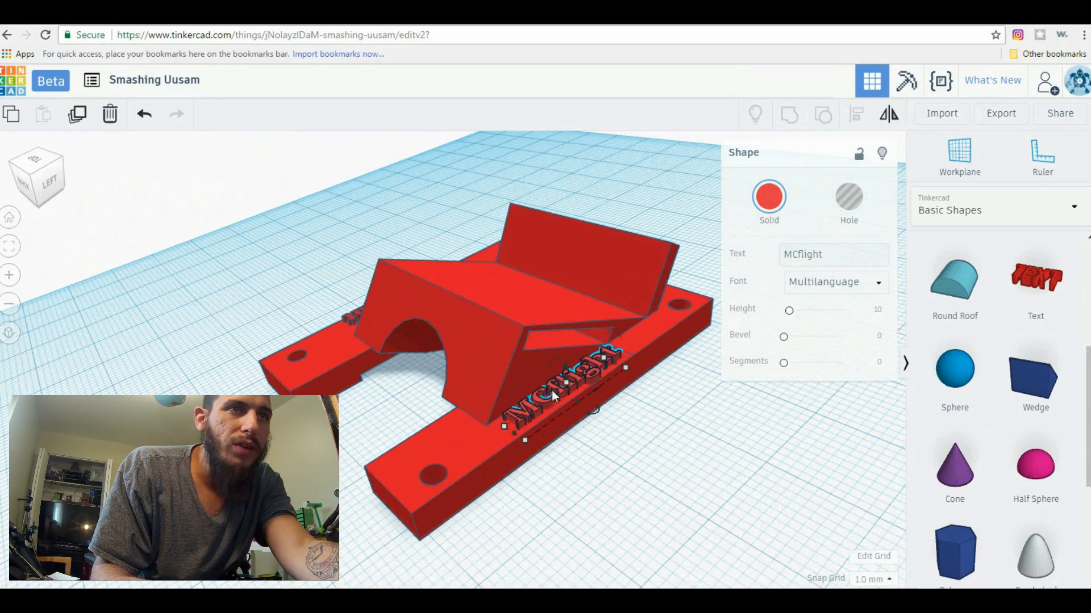
pyautogui.click(557, 364)
pyautogui.click(588, 383)
pyautogui.moveTo(688, 454); pyautogui.dragTo(621, 408, button='right')
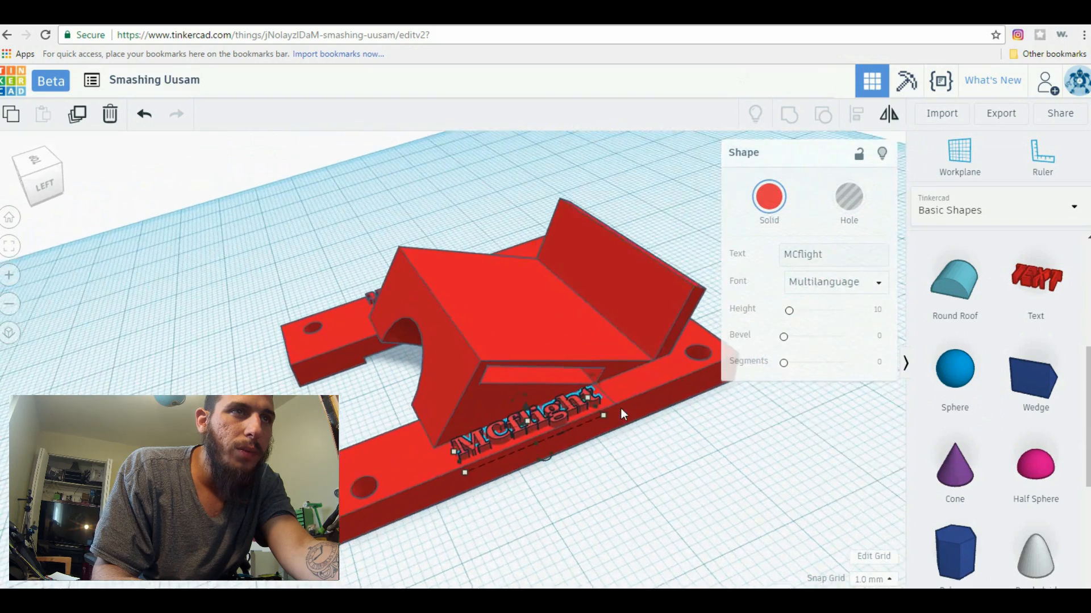
pyautogui.scroll(3, 621, 408)
pyautogui.moveTo(656, 514); pyautogui.dragTo(509, 340, button='right')
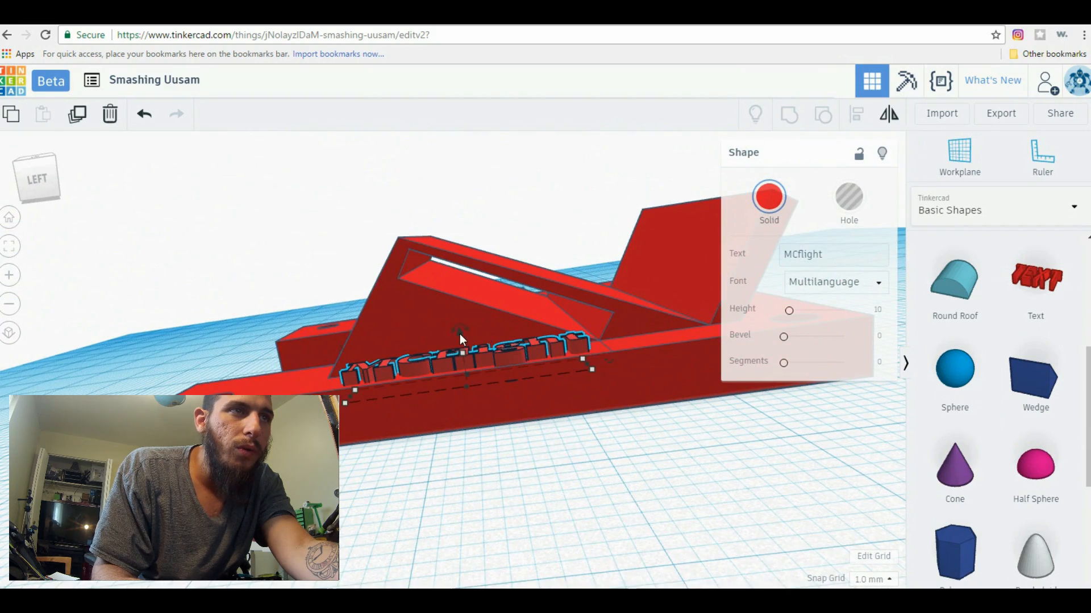
pyautogui.moveTo(460, 334); pyautogui.dragTo(460, 337)
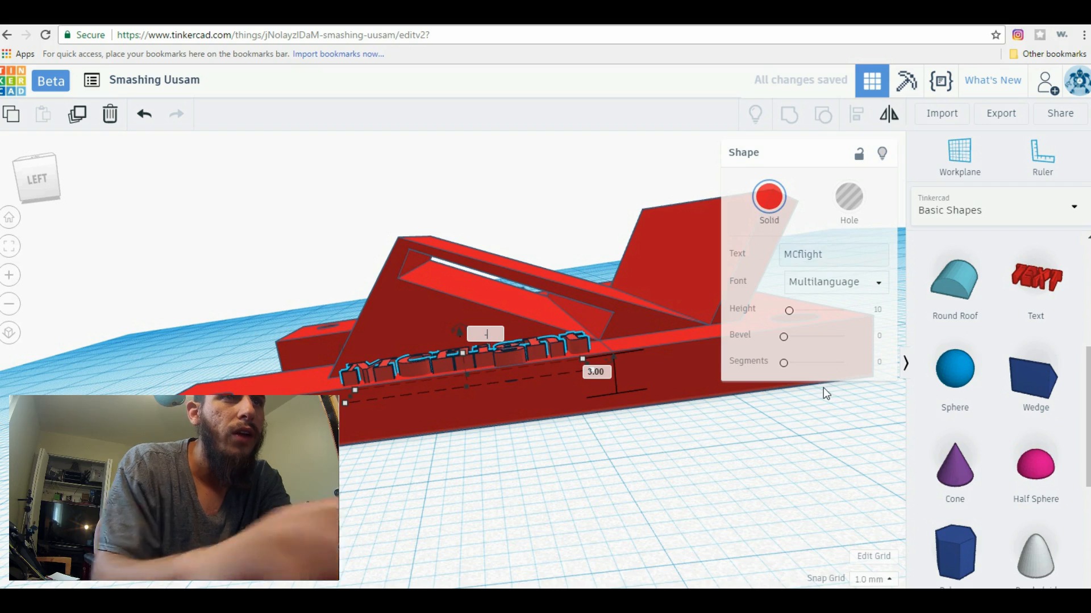
pyautogui.press('Return')
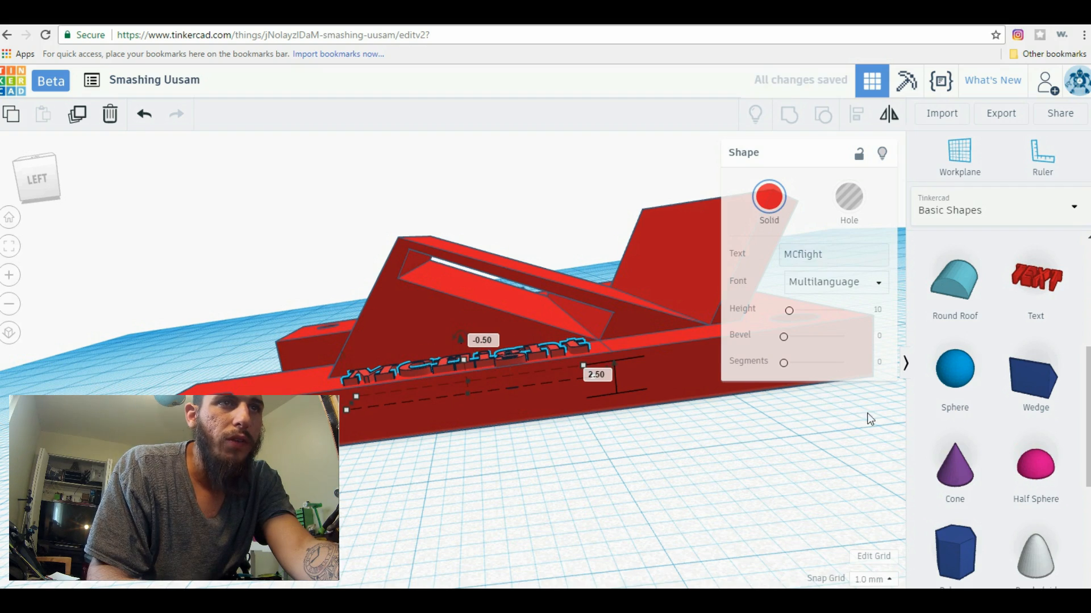
# Lower the original MCflight text on the other side of the plate by 0.5 mm and deselect it
pyautogui.moveTo(578, 522); pyautogui.dragTo(430, 359, button='right')
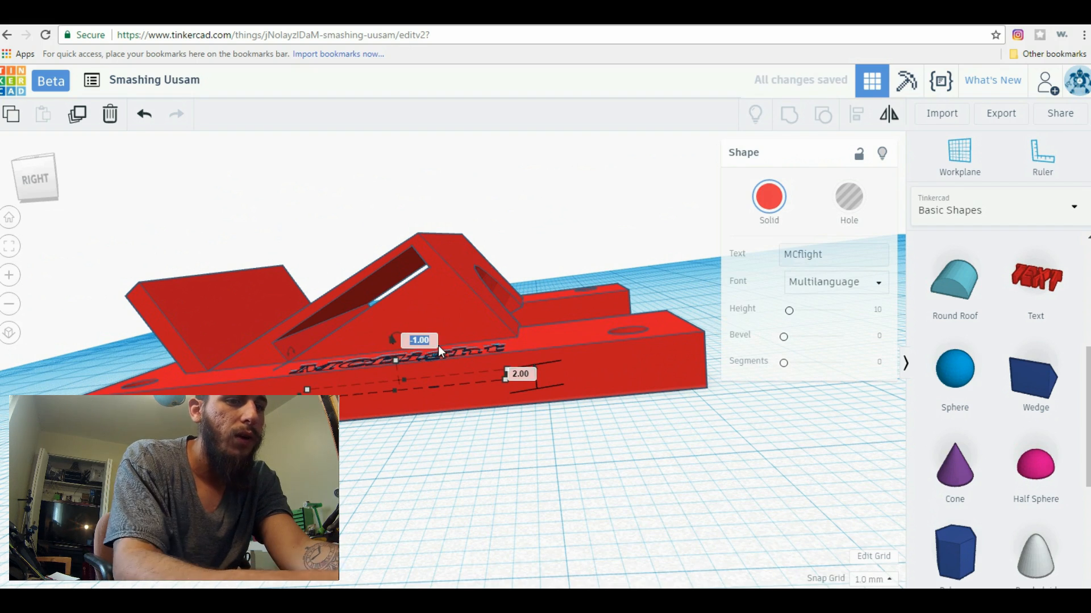
pyautogui.write('.5')
pyautogui.press('Return')
pyautogui.click(619, 446)
pyautogui.moveTo(619, 445); pyautogui.dragTo(684, 419, button='right')
pyautogui.scroll(-3, 652, 508)
pyautogui.scroll(-2, 711, 500)
pyautogui.moveTo(636, 506); pyautogui.dragTo(676, 487, button='right')
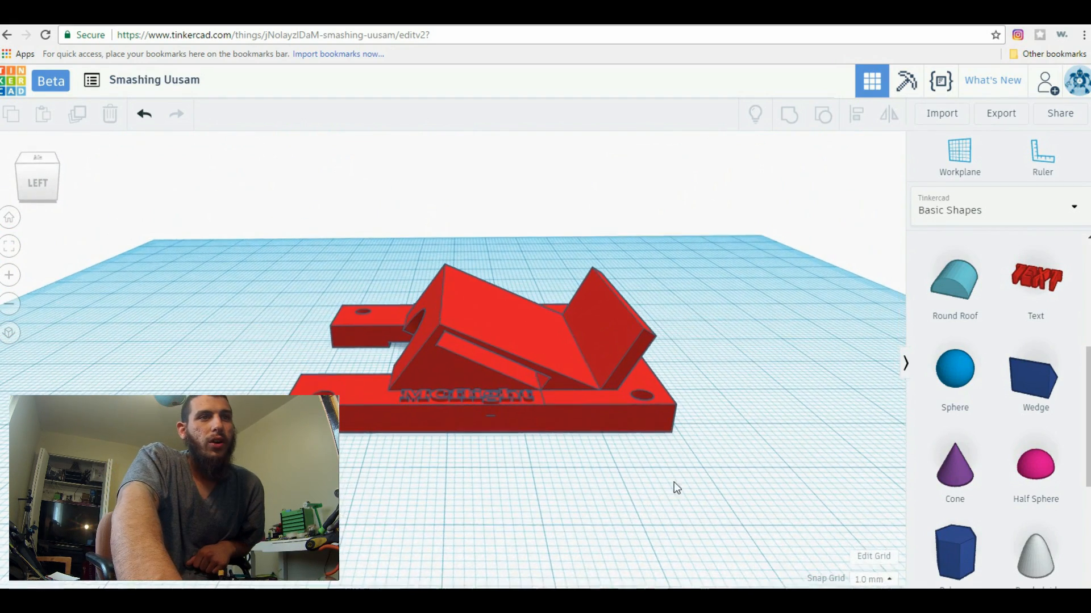
pyautogui.click(562, 355)
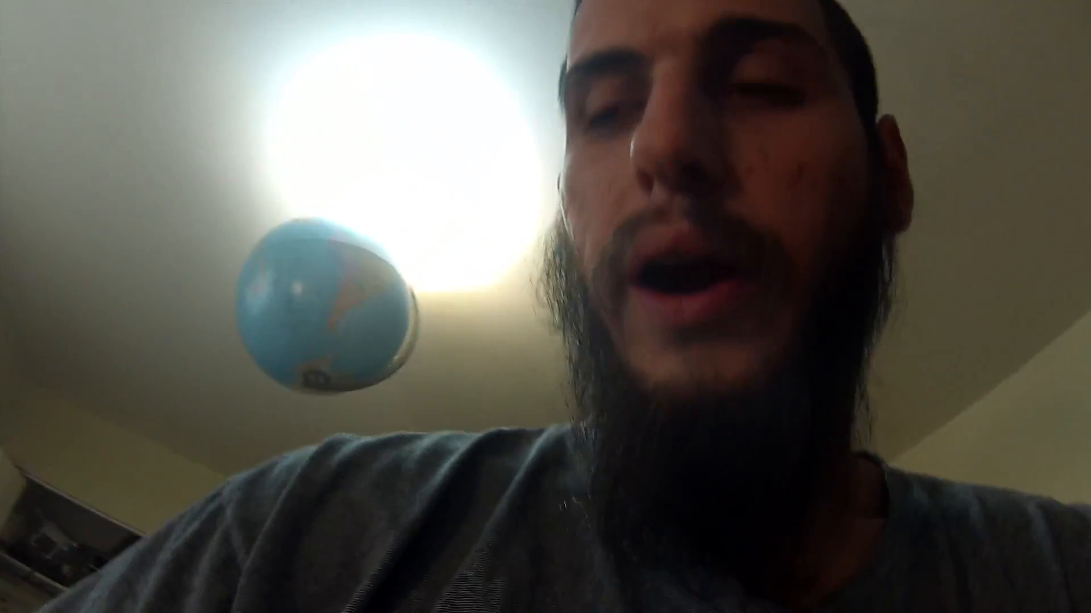